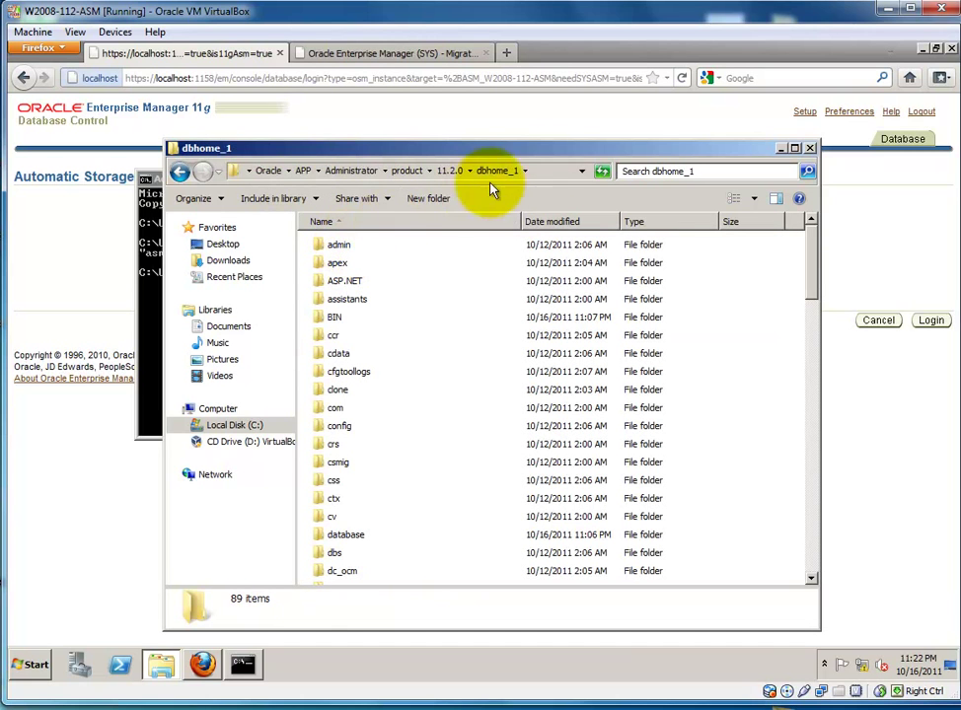
# Set the oracle_home environment variable to C:\Oracle\APP\Administrator\product\11.2.0\dbhome_1, copying the path from the folder window into the Command Prompt
pyautogui.click(553, 170)
pyautogui.press('super+c')
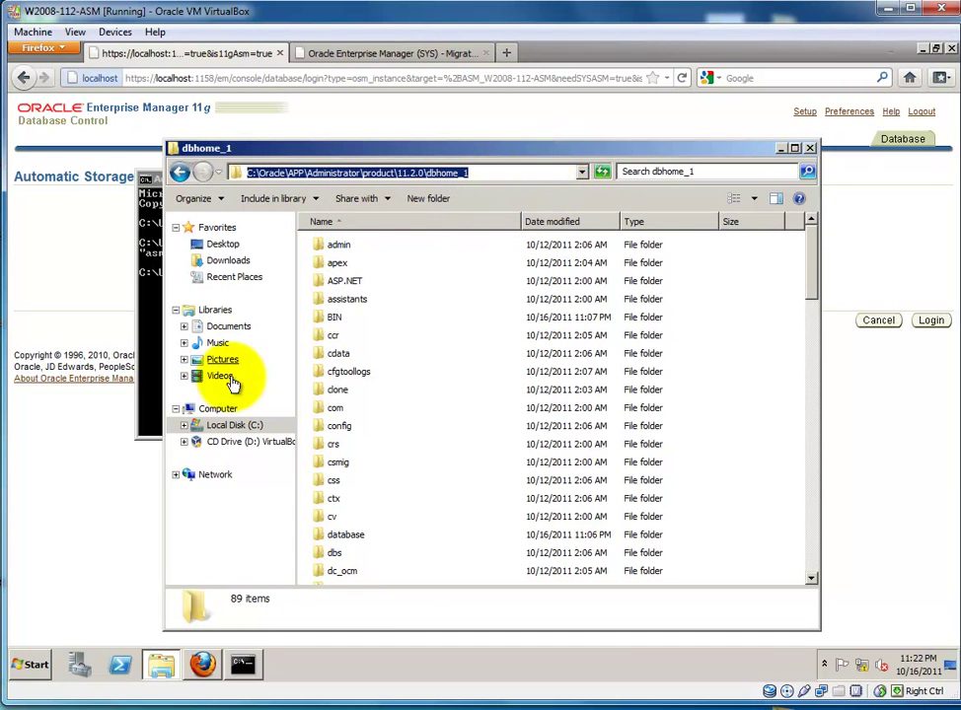
pyautogui.click(150, 390)
pyautogui.rightClick(494, 355)
pyautogui.click(515, 391)
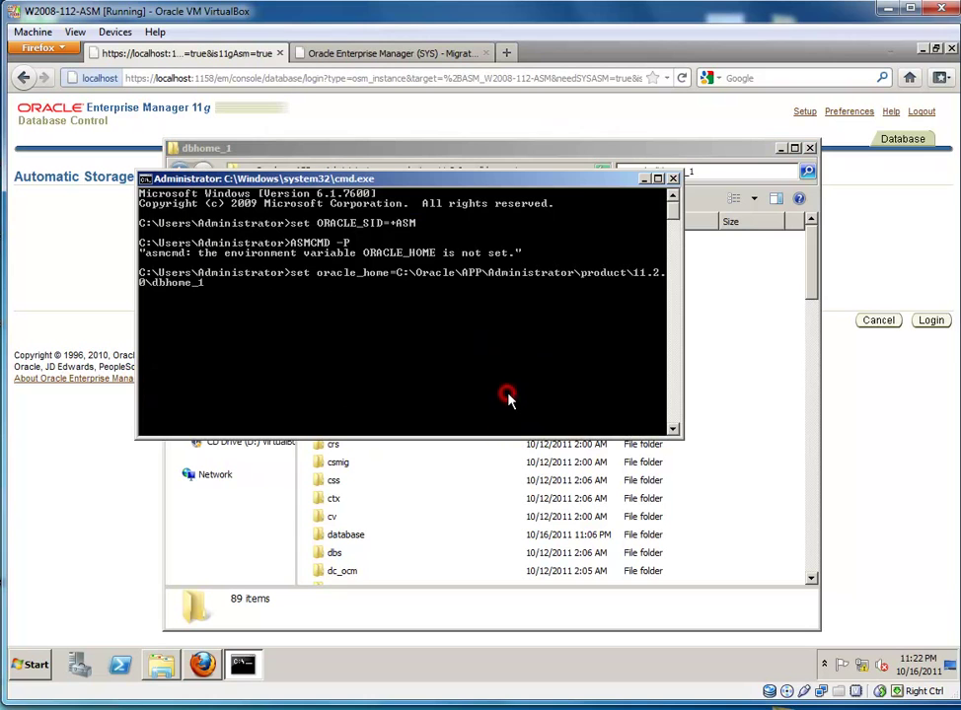
pyautogui.press('Return')
# Start asmcmd with the -p option, list the disk groups with ls -l, and mark their names in the output
pyautogui.press('Return')
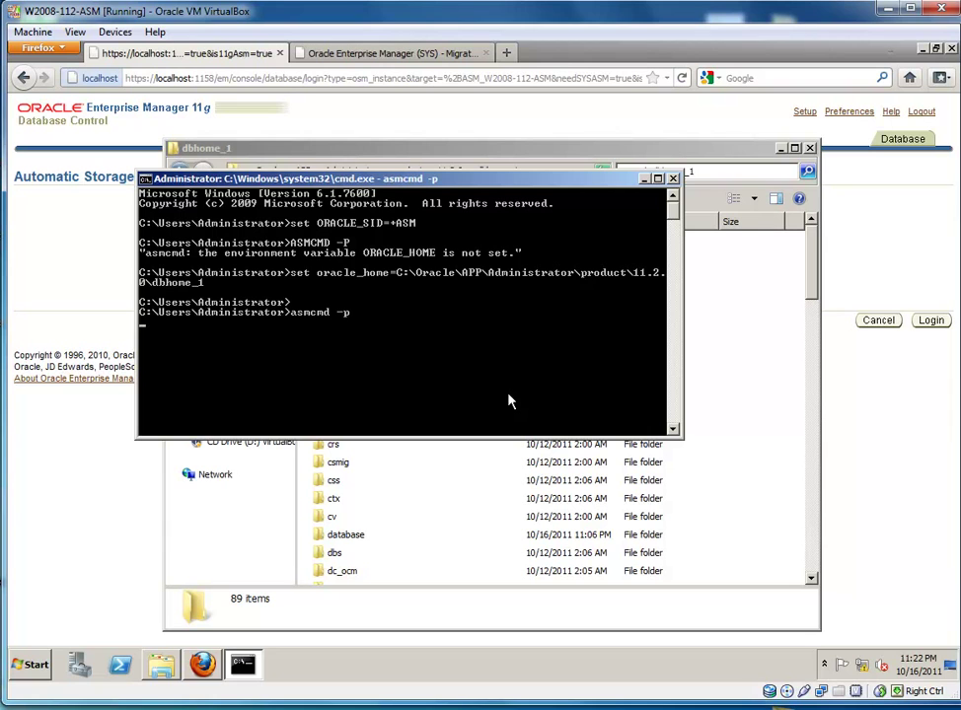
pyautogui.press('Return')
pyautogui.press('Return')
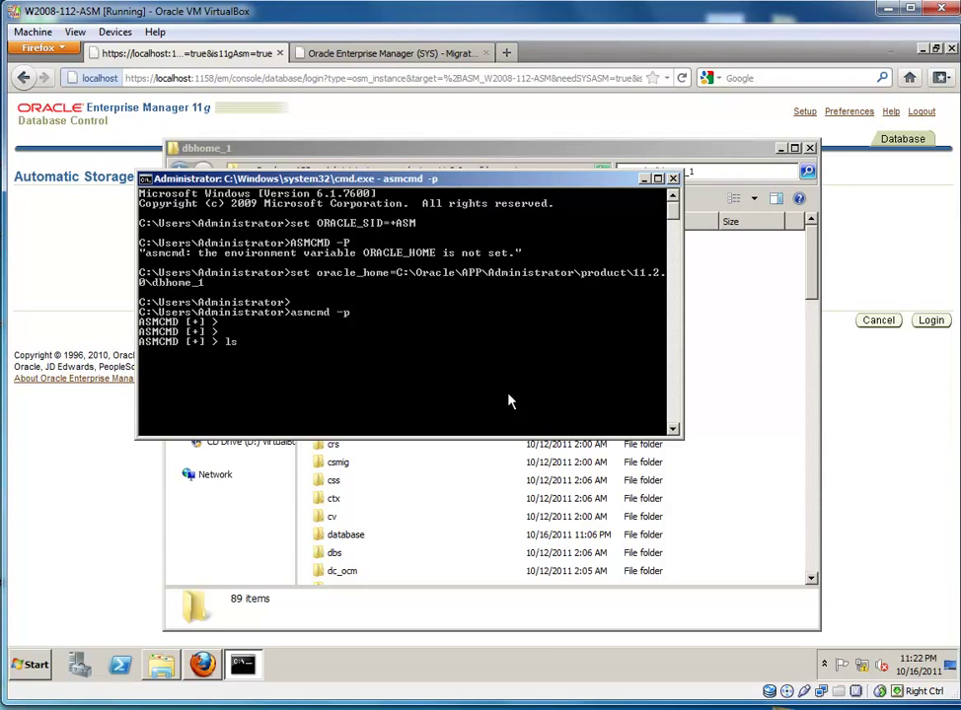
pyautogui.write('ls -l')
pyautogui.press('Return')
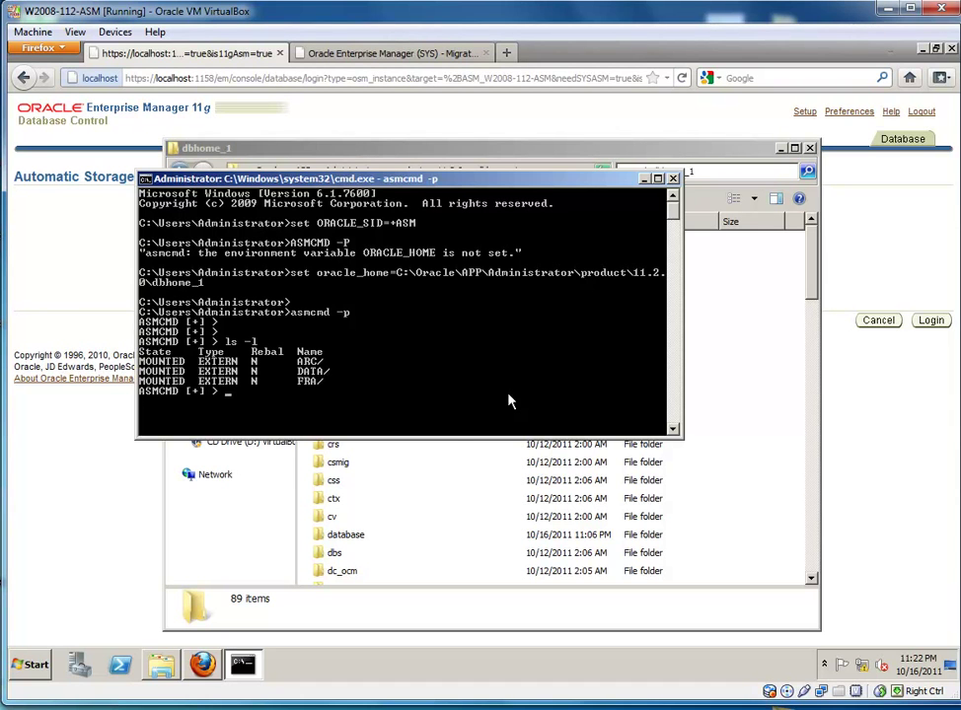
pyautogui.rightClick(360, 386)
pyautogui.click(384, 391)
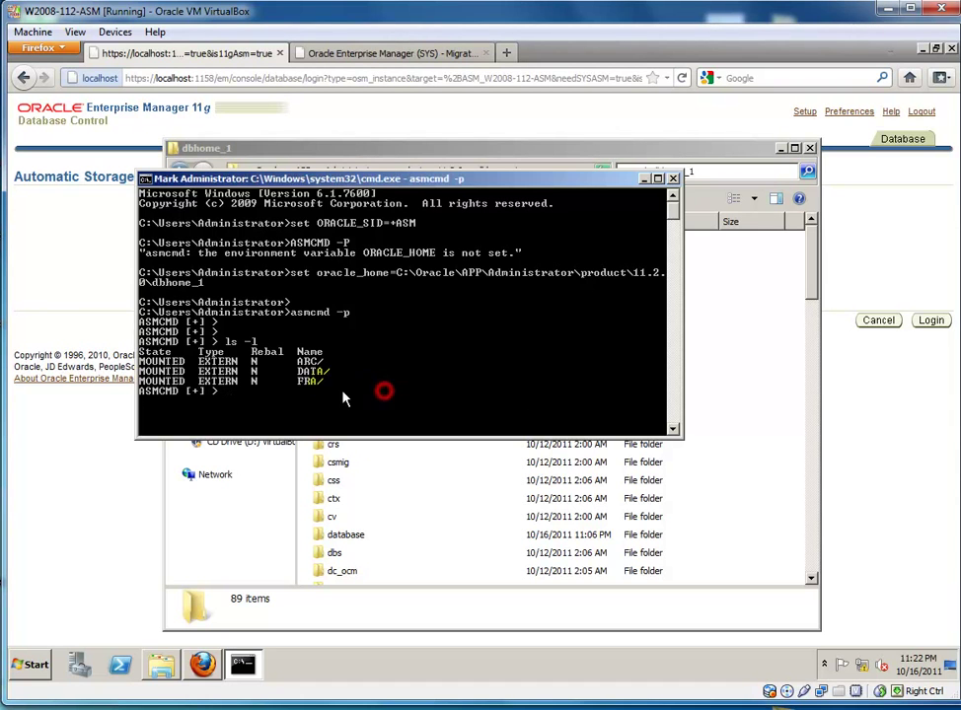
pyautogui.moveTo(343, 397); pyautogui.dragTo(296, 361)
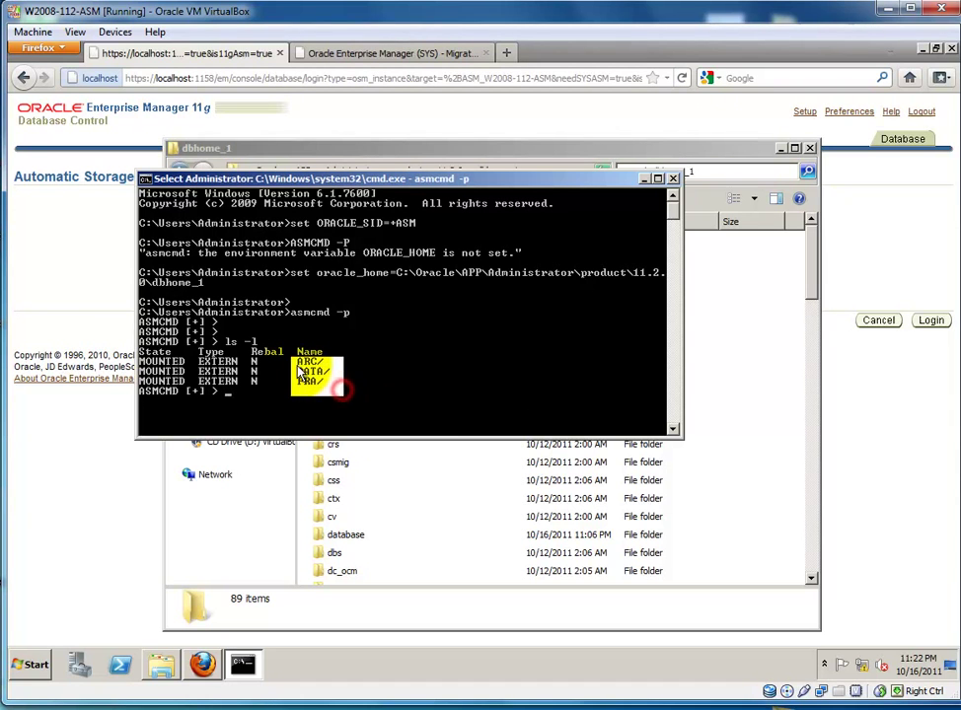
pyautogui.click(256, 395)
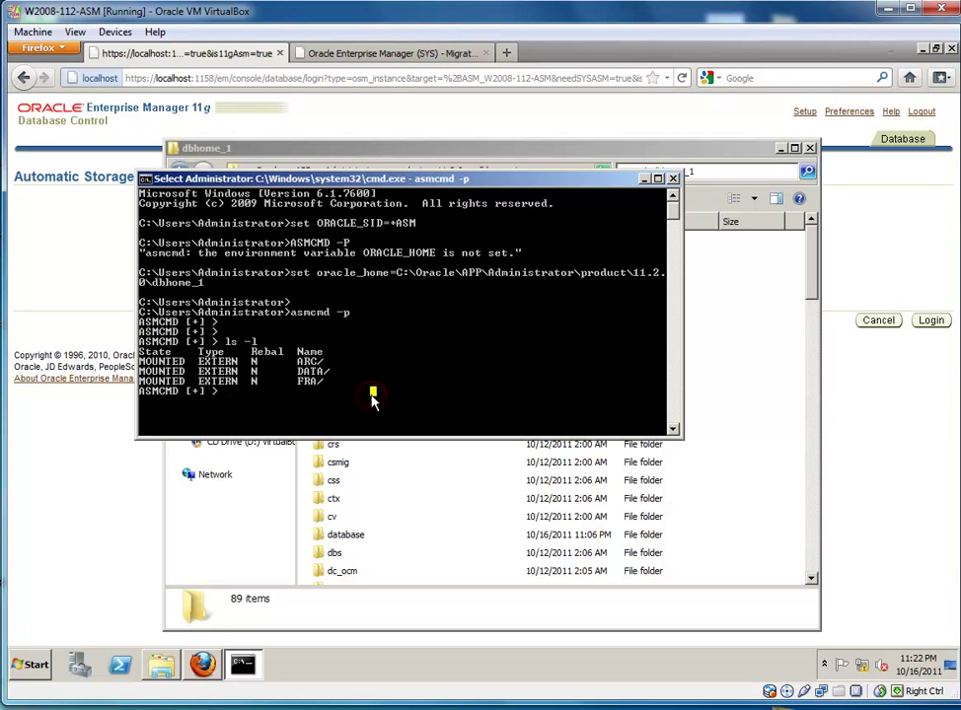
# Change to the +DATA disk group in ASMCMD and list its contents with ls -l
pyautogui.write('cd +D')
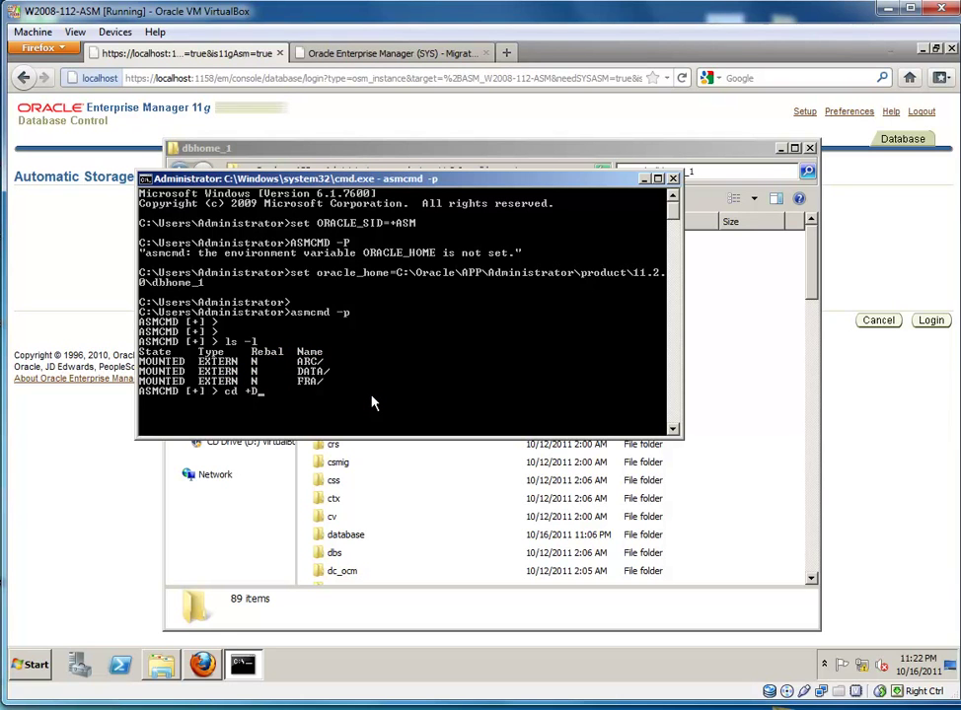
pyautogui.press('Return')
pyautogui.press('Return')
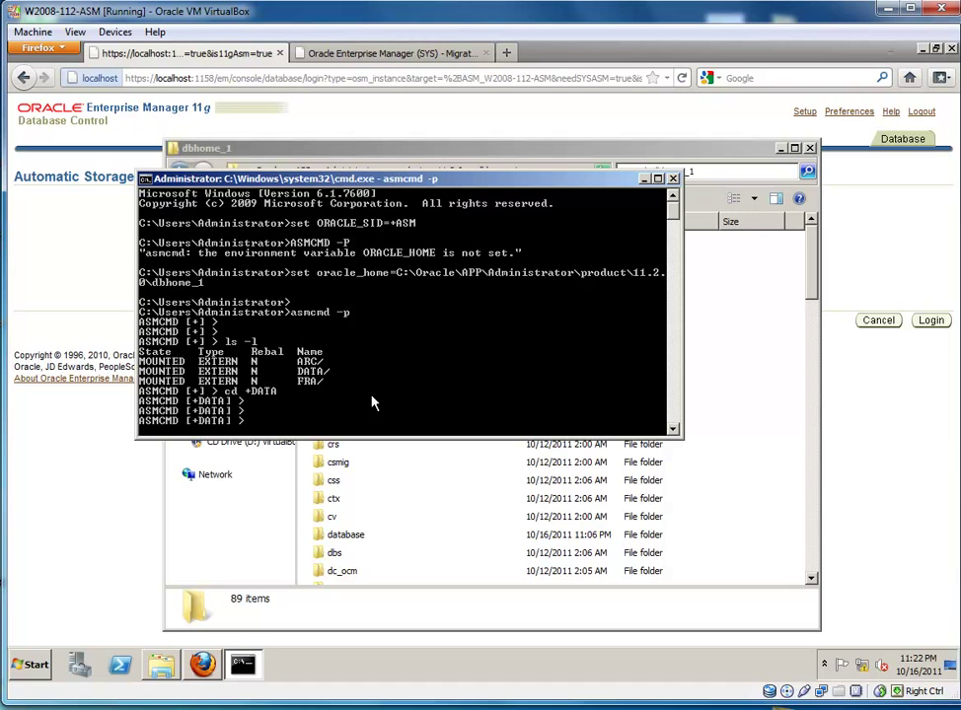
pyautogui.write('ls -l')
pyautogui.press('Return')
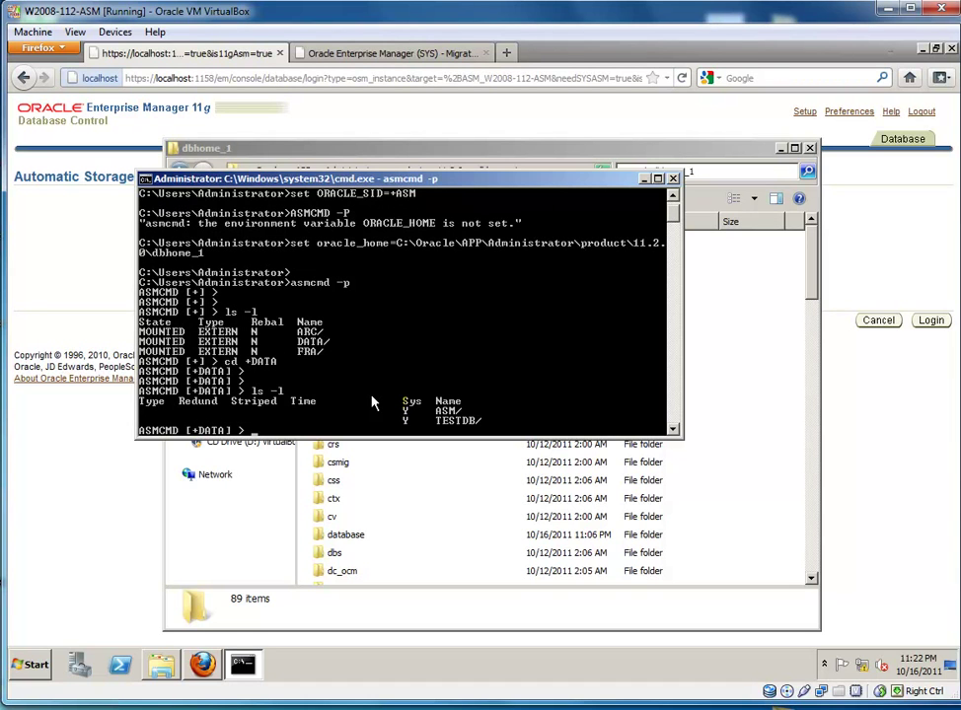
# Switch to the browser and log in to Automatic Storage Management as sys, connecting as SYSASM with the prefilled credentials
pyautogui.click(132, 276)
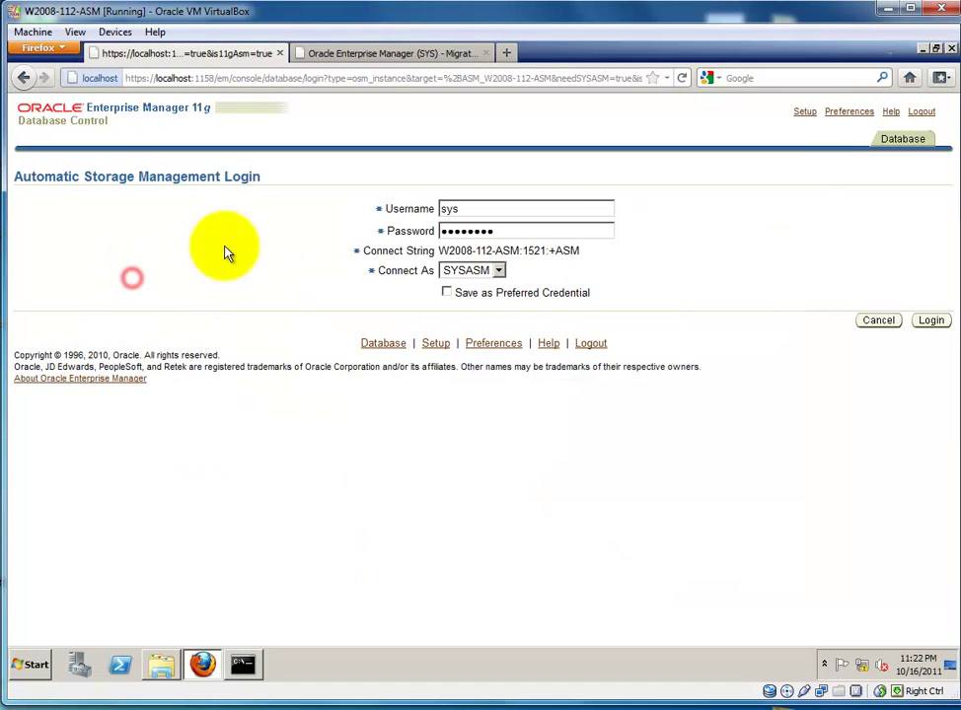
pyautogui.click(520, 211)
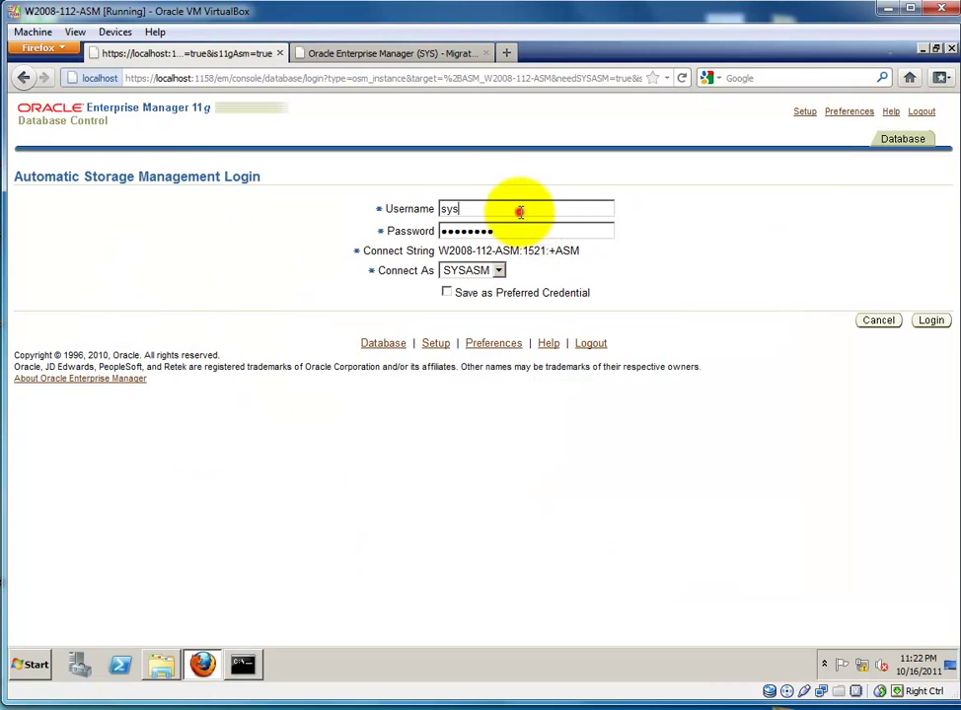
pyautogui.click(355, 77)
pyautogui.click(927, 320)
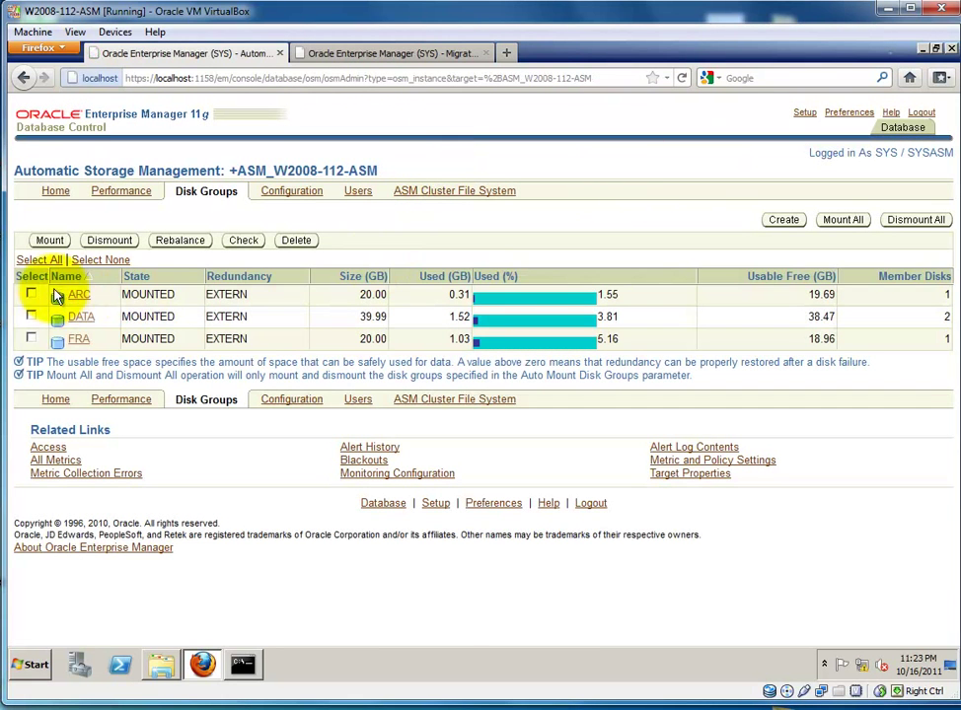
# Open the DATA disk group's general page and examine the paths of its member disks
pyautogui.click(80, 317)
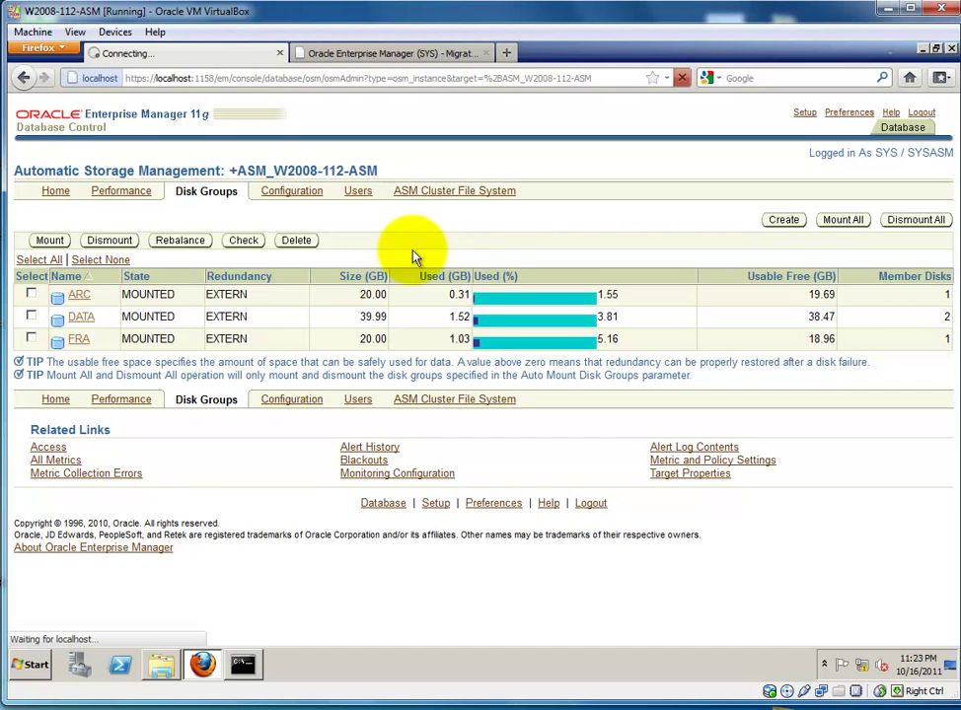
pyautogui.moveTo(73, 171); pyautogui.dragTo(404, 178)
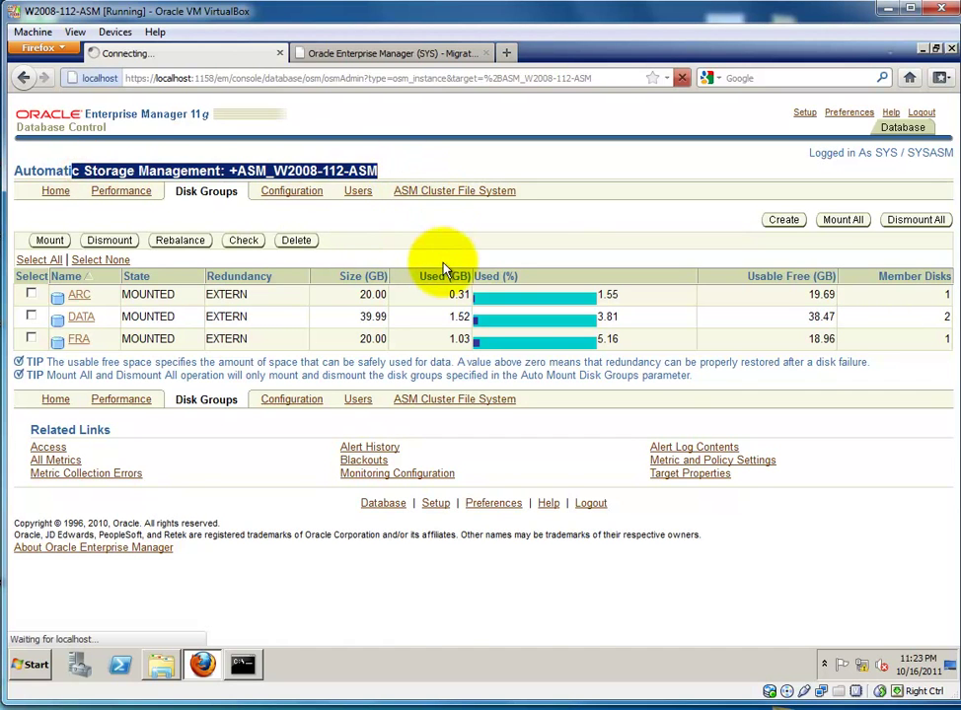
pyautogui.scroll(-1, 446, 264)
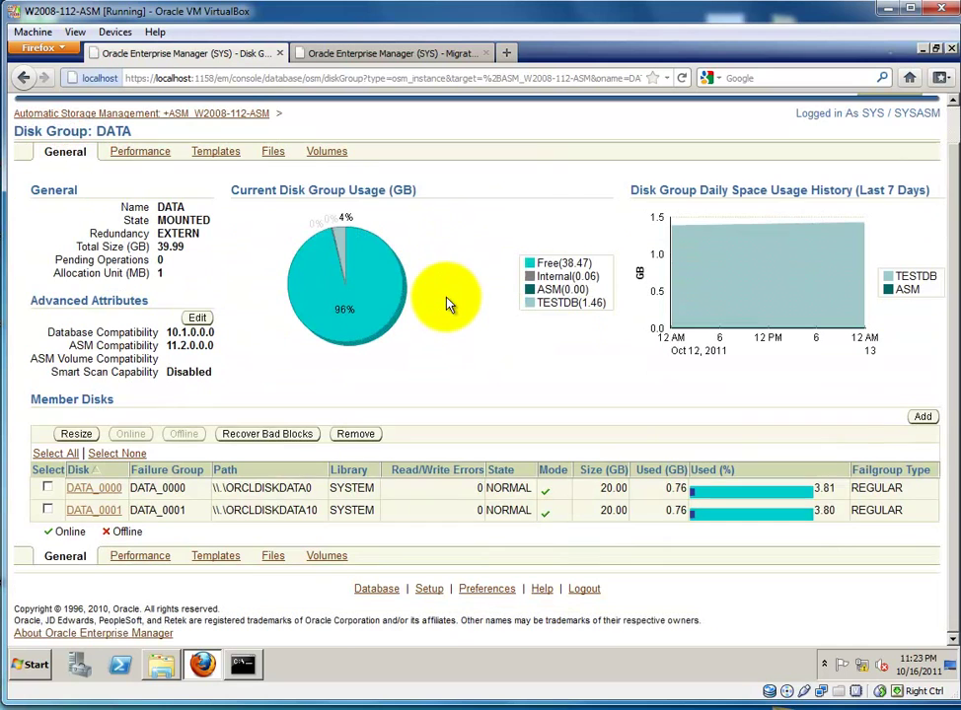
pyautogui.moveTo(251, 488); pyautogui.dragTo(324, 496)
pyautogui.moveTo(252, 510); pyautogui.dragTo(322, 508)
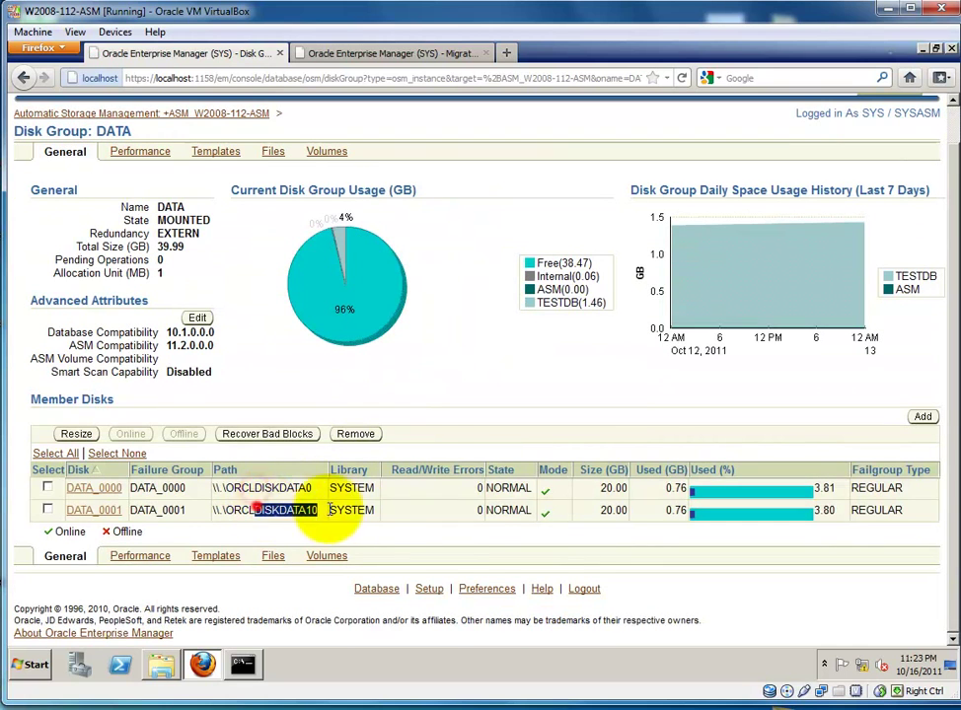
pyautogui.click(468, 510)
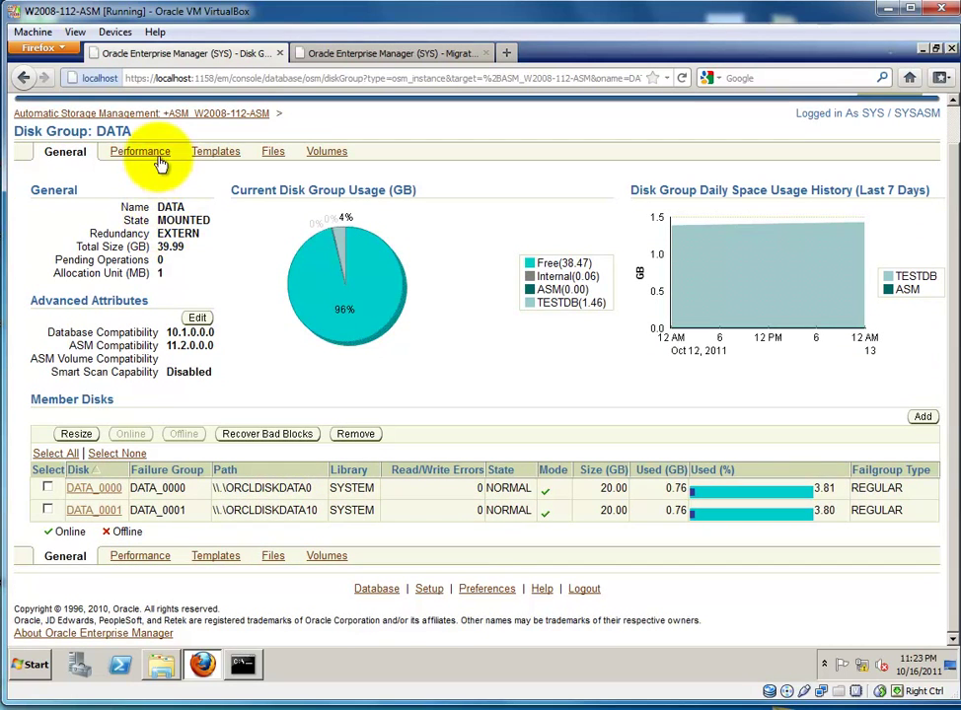
# View the DATA disk group's files, expanding TESTDB and its CONTROLFILE and DATAFILE folders
pyautogui.click(272, 151)
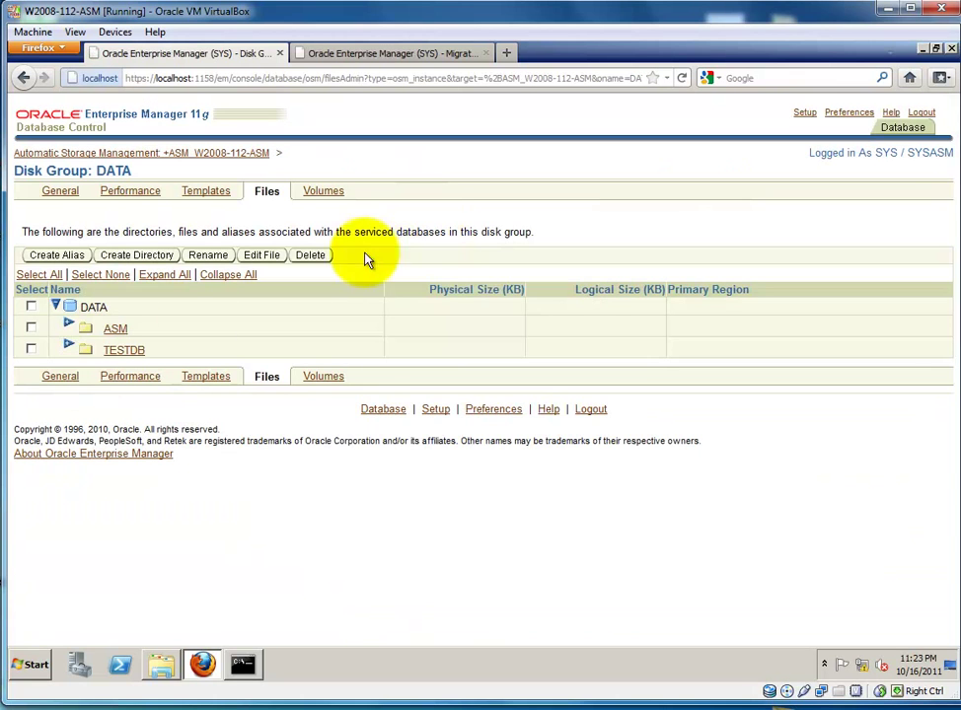
pyautogui.click(66, 350)
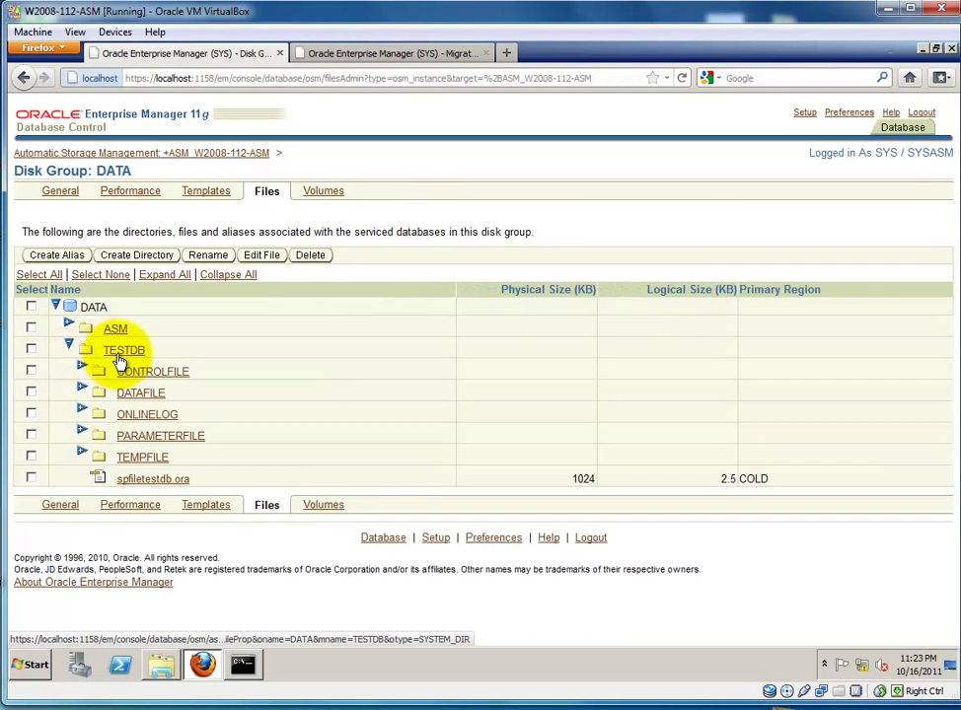
pyautogui.click(82, 370)
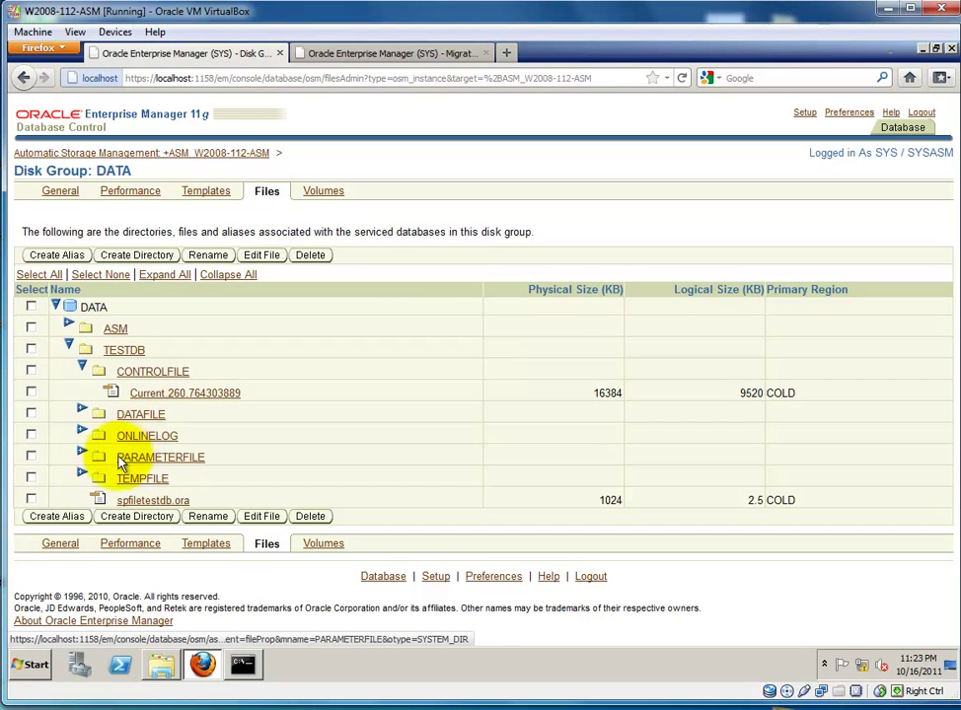
pyautogui.click(83, 414)
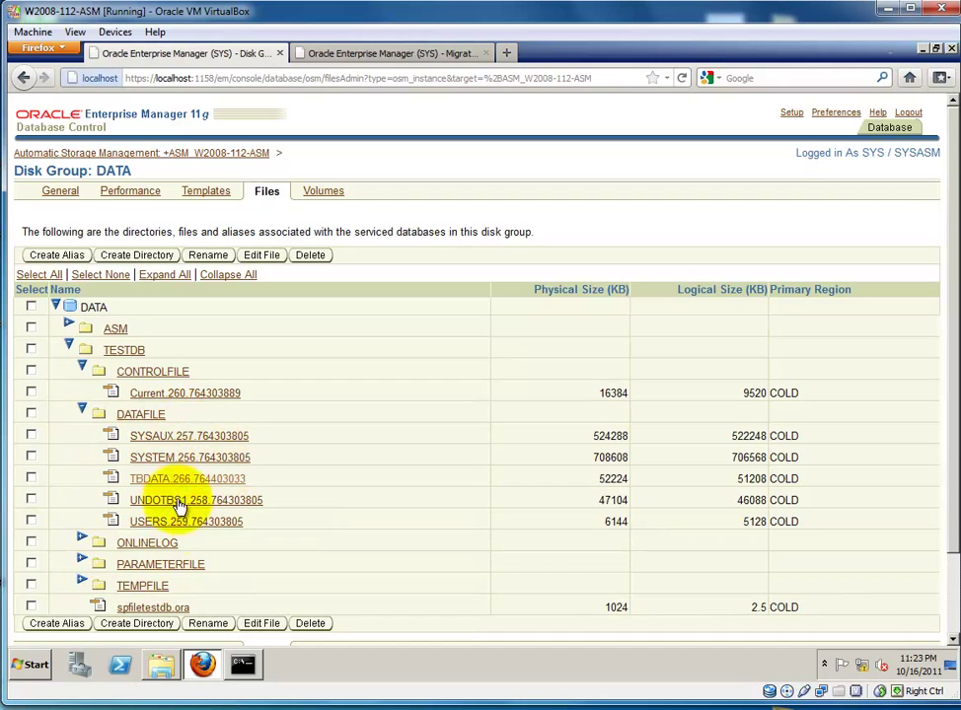
# Switch to the MIGDB migration page and shorten its address to the /em/ path to load the MIGDB database home page
pyautogui.click(382, 53)
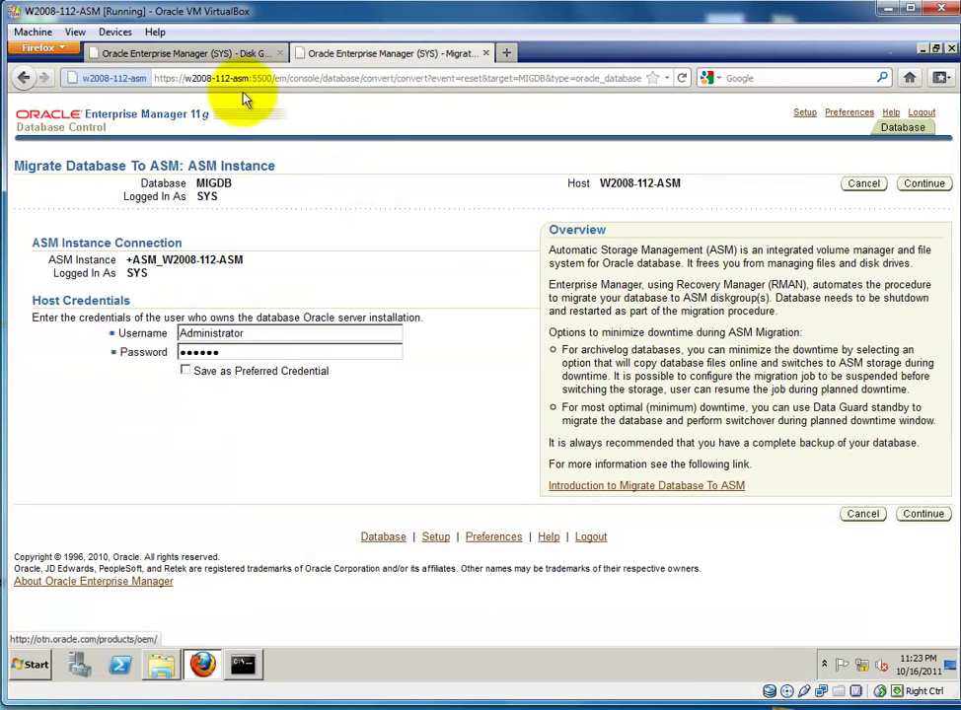
pyautogui.moveTo(280, 77); pyautogui.dragTo(281, 77)
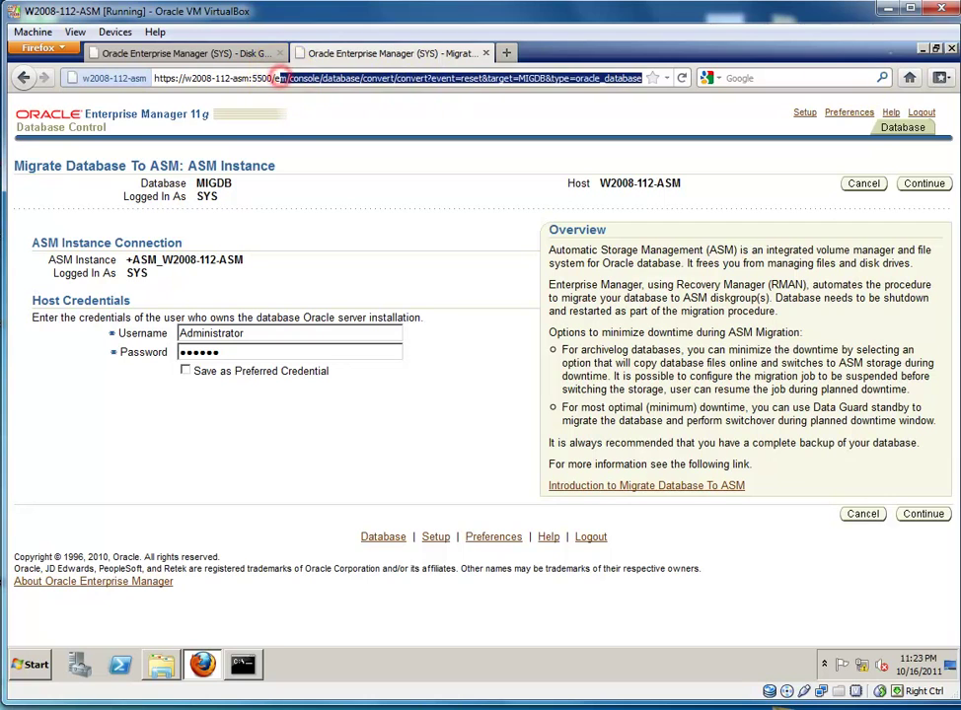
pyautogui.write('m/')
pyautogui.press('Return')
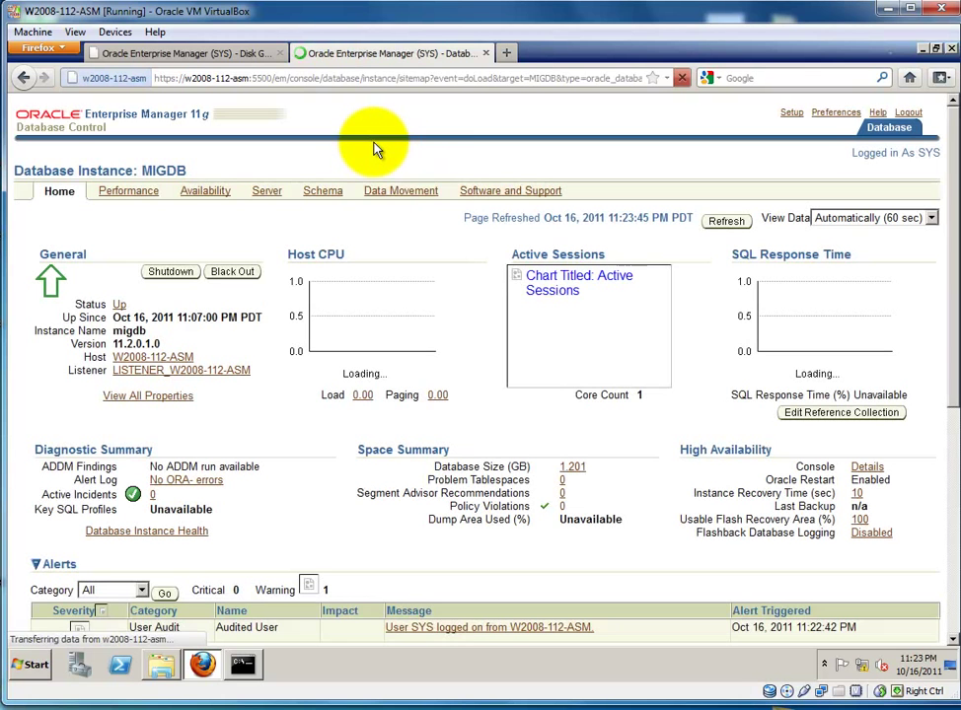
# Open the Control Files page from MIGDB's server settings and examine the control file names
pyautogui.click(268, 193)
pyautogui.click(89, 240)
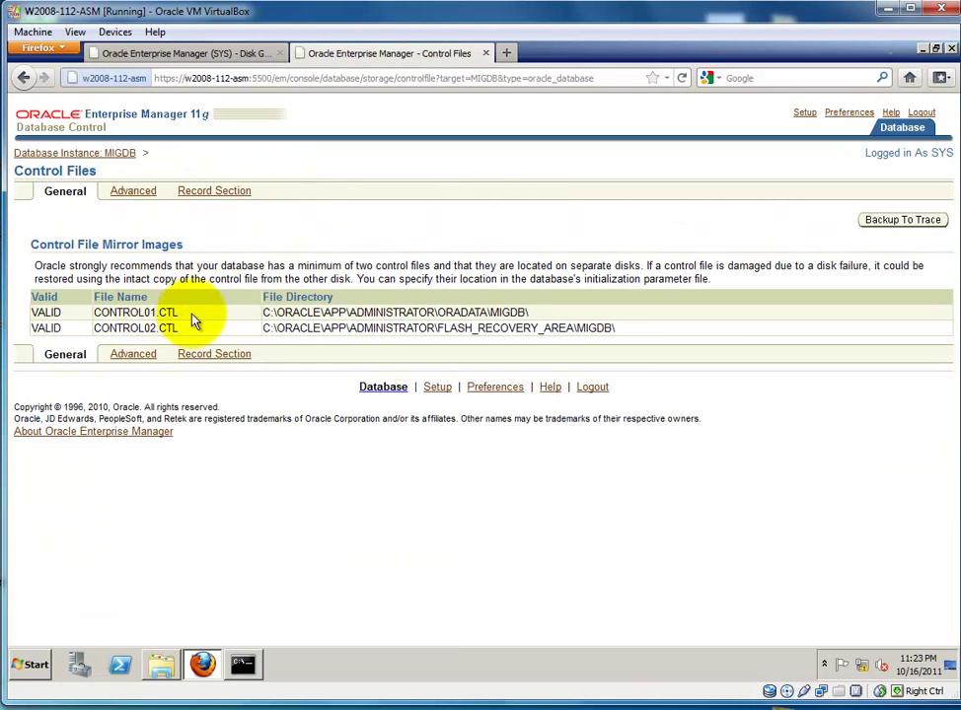
pyautogui.doubleClick(182, 314)
pyautogui.moveTo(181, 328); pyautogui.dragTo(130, 328)
# Copy the file directory of CONTROL01.CTL and open C:\ORACLE\APP\ADMINISTRATOR\ORADATA\MIGDB\ in Windows Explorer
pyautogui.moveTo(552, 313); pyautogui.dragTo(261, 313)
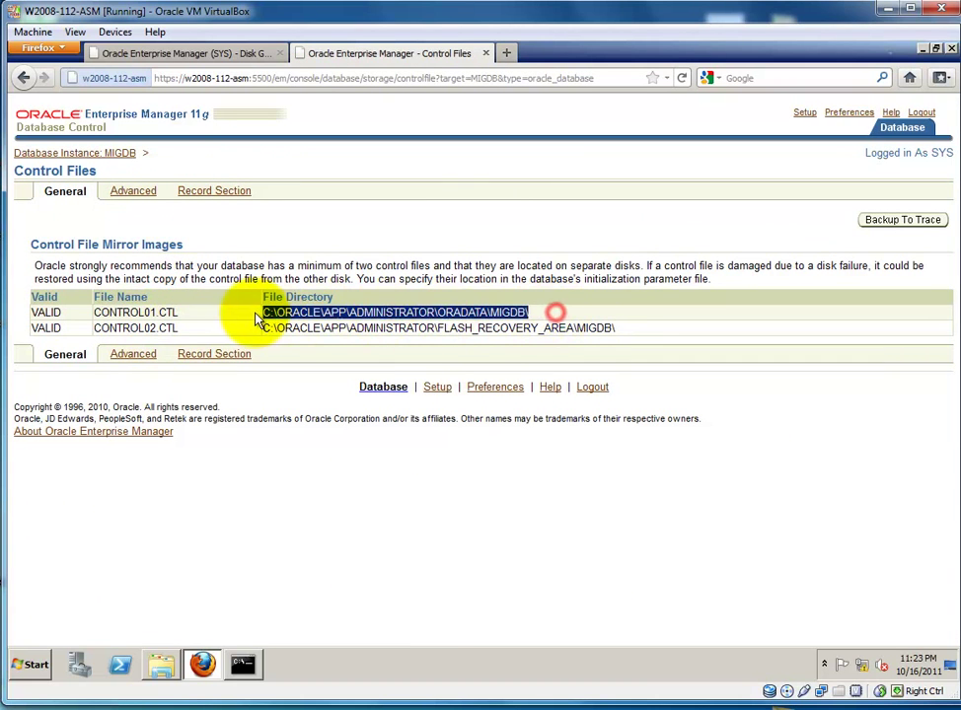
pyautogui.press('super')
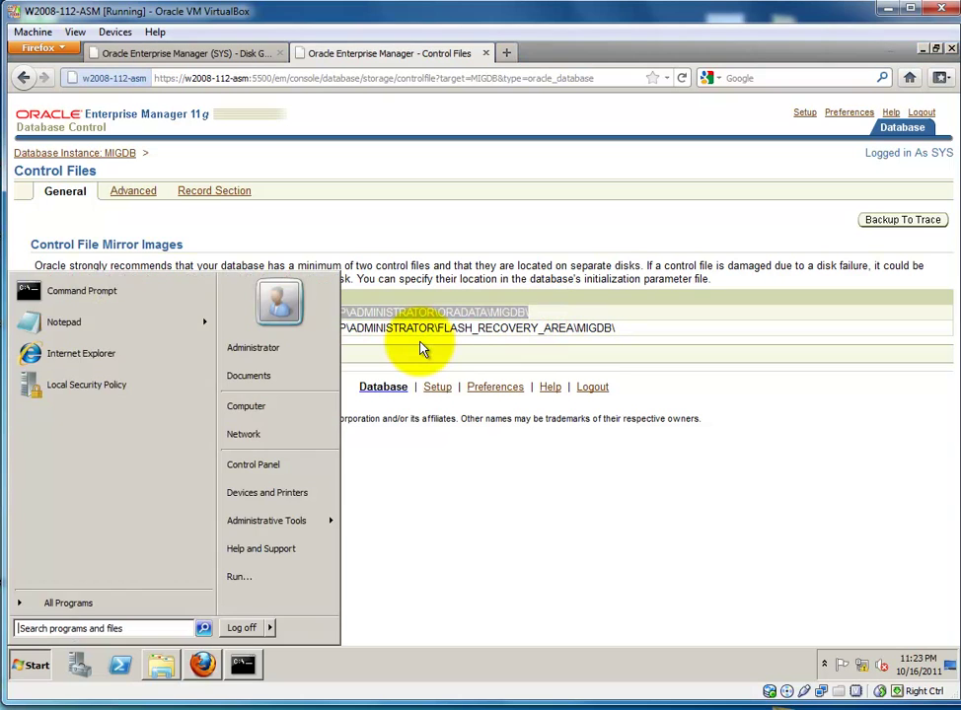
pyautogui.write('C:\\ORACLE\\APP\\ADMINISTRATOR\\ORADATA\\MIGDB\\')
pyautogui.press('Return')
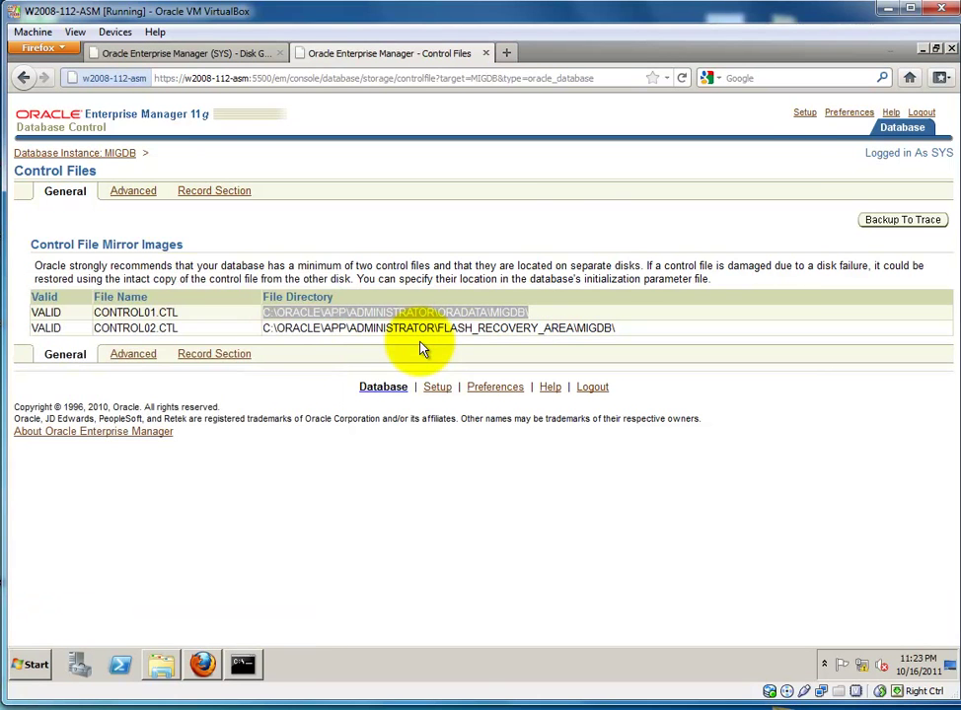
pyautogui.click(410, 140)
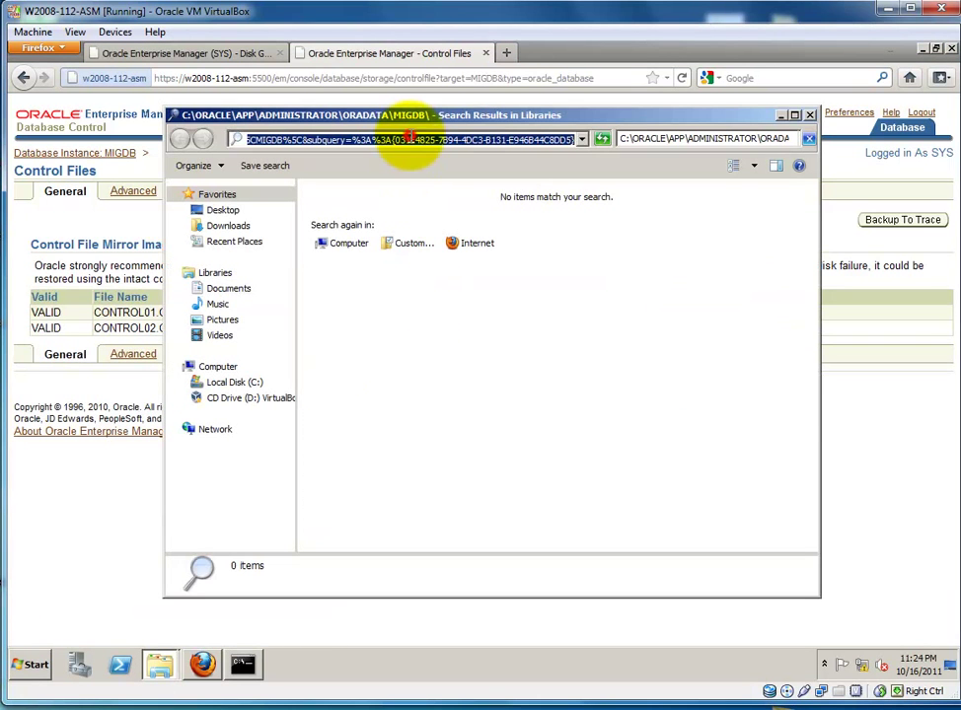
pyautogui.write('C:\\ORACLE\\APP\\ADMINISTRATOR\\ORADATA\\MIGDB\\')
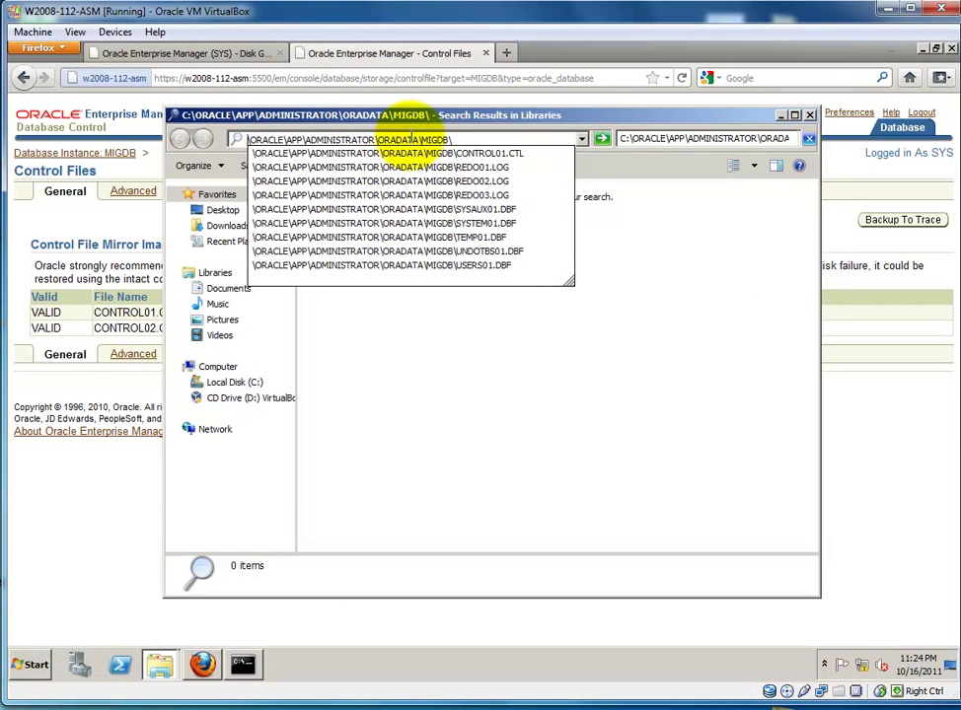
pyautogui.press('Down')
pyautogui.press('Up')
pyautogui.press('Return')
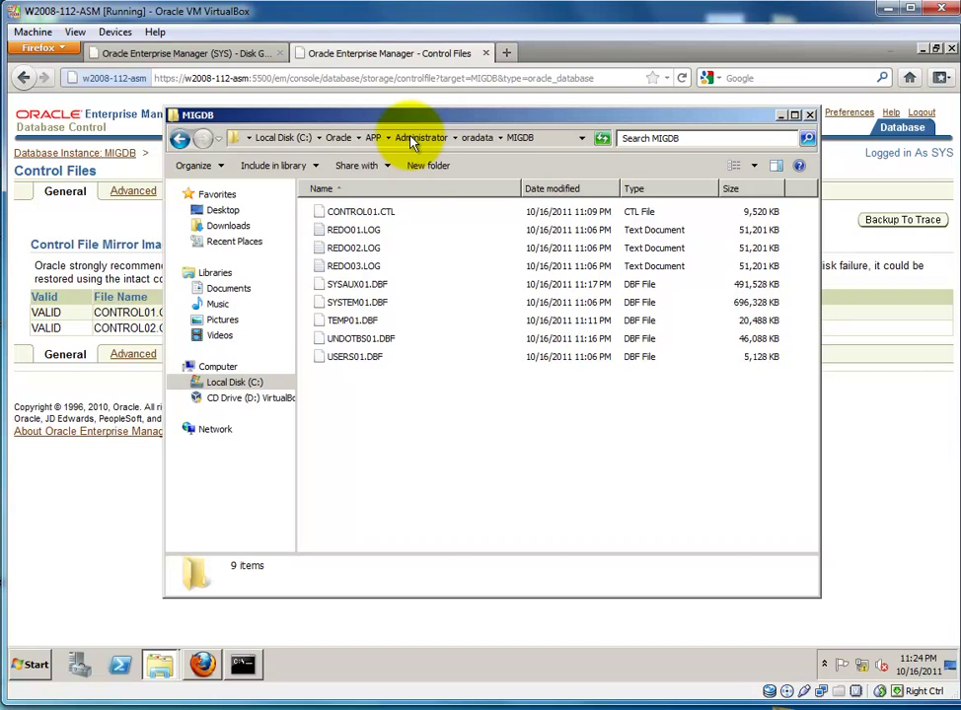
# Select all the database files in the MIGDB folder, then go up to the parent oradata folder
pyautogui.moveTo(422, 412); pyautogui.dragTo(325, 189)
pyautogui.click(477, 141)
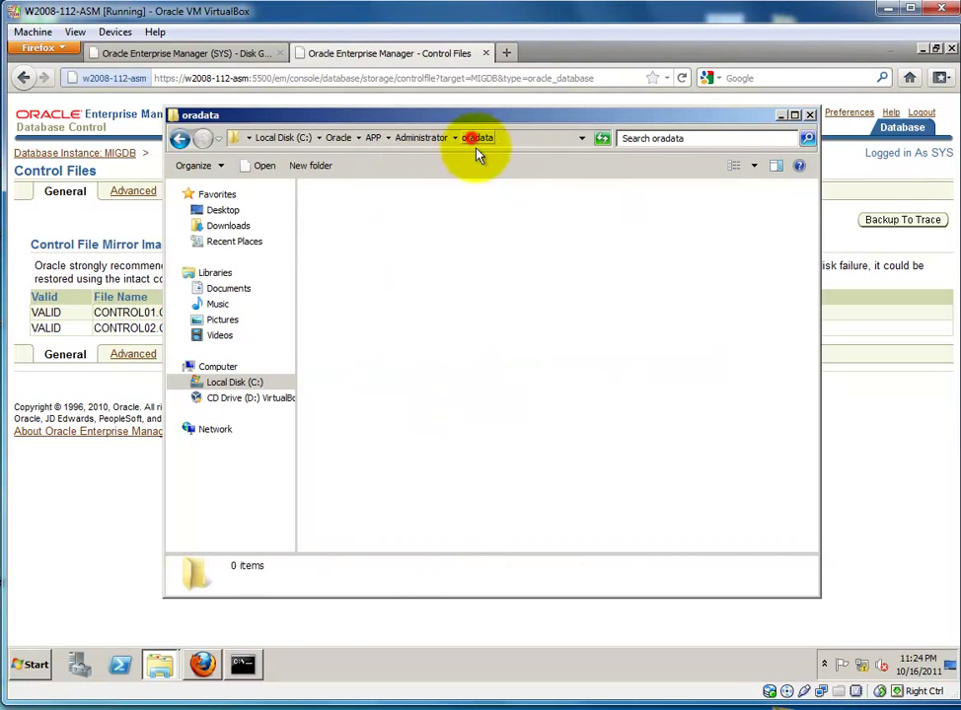
pyautogui.click(375, 266)
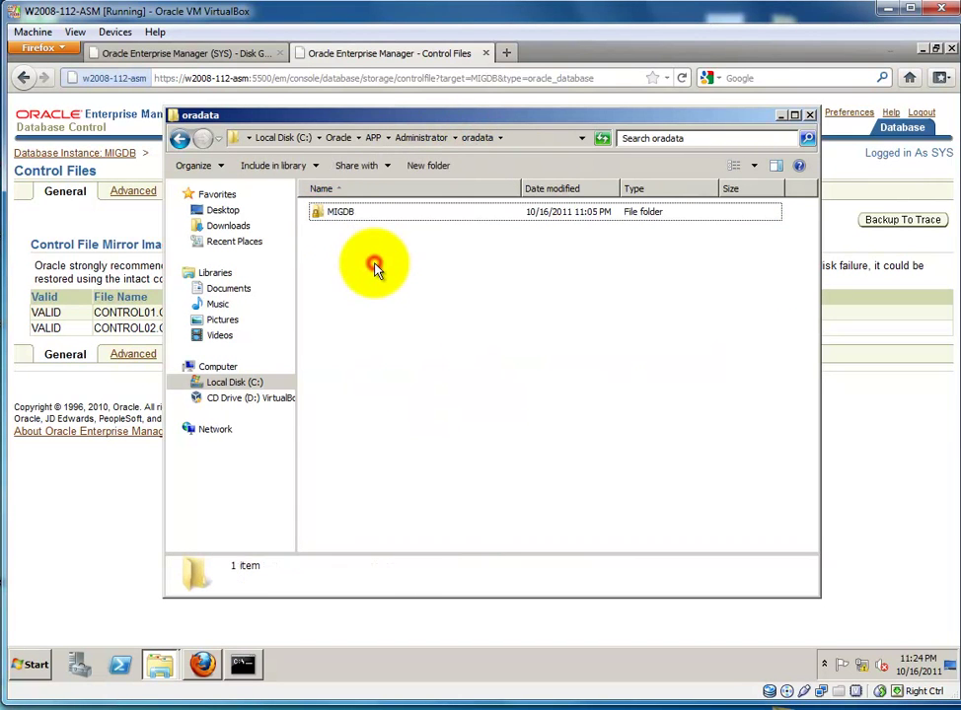
# Return to the browser, open the testdb database home page, and examine its ASM instance entry in the General section
pyautogui.click(100, 468)
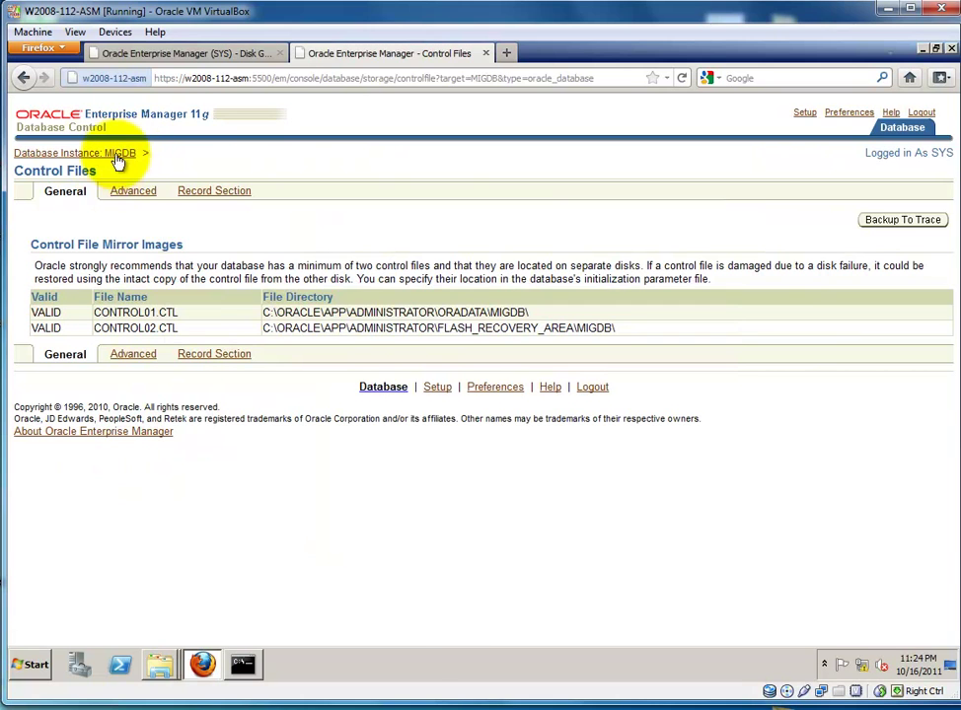
pyautogui.click(182, 53)
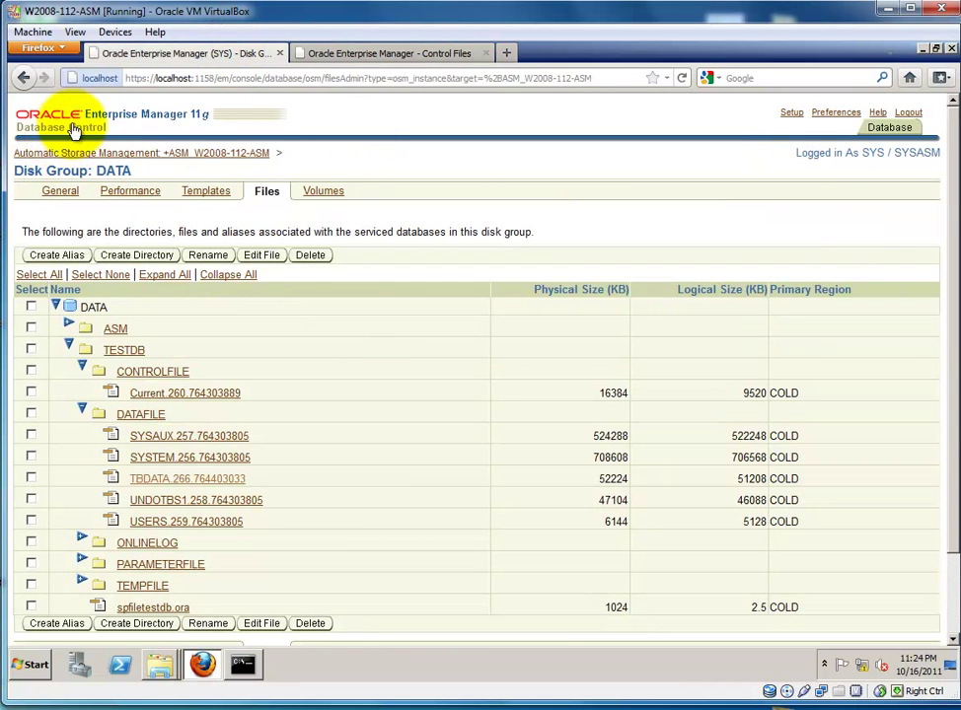
pyautogui.click(893, 127)
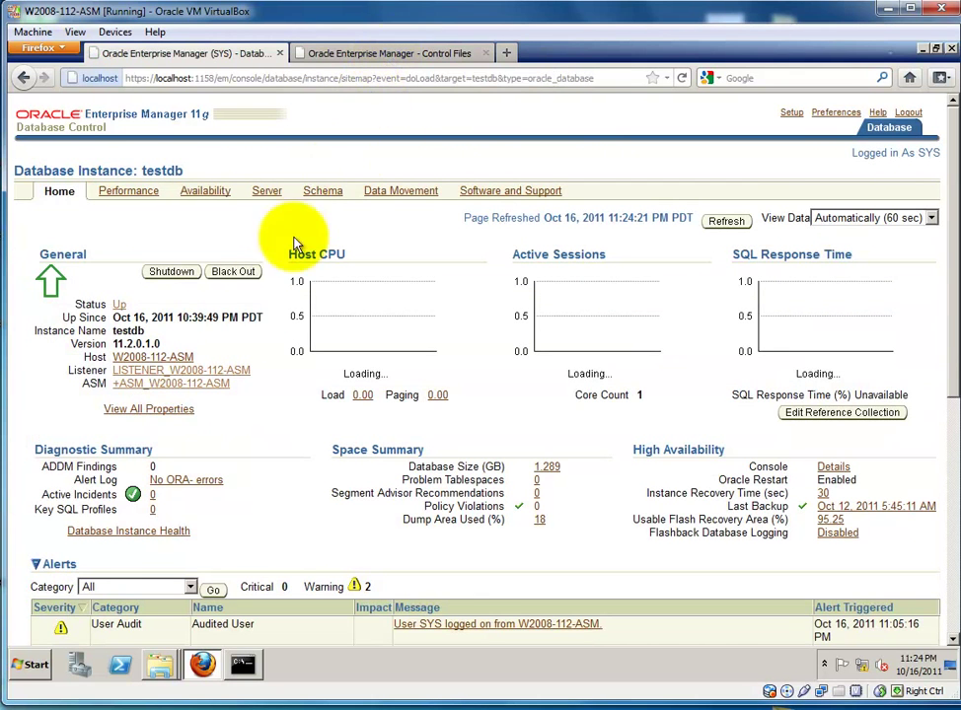
pyautogui.moveTo(250, 391); pyautogui.dragTo(76, 388)
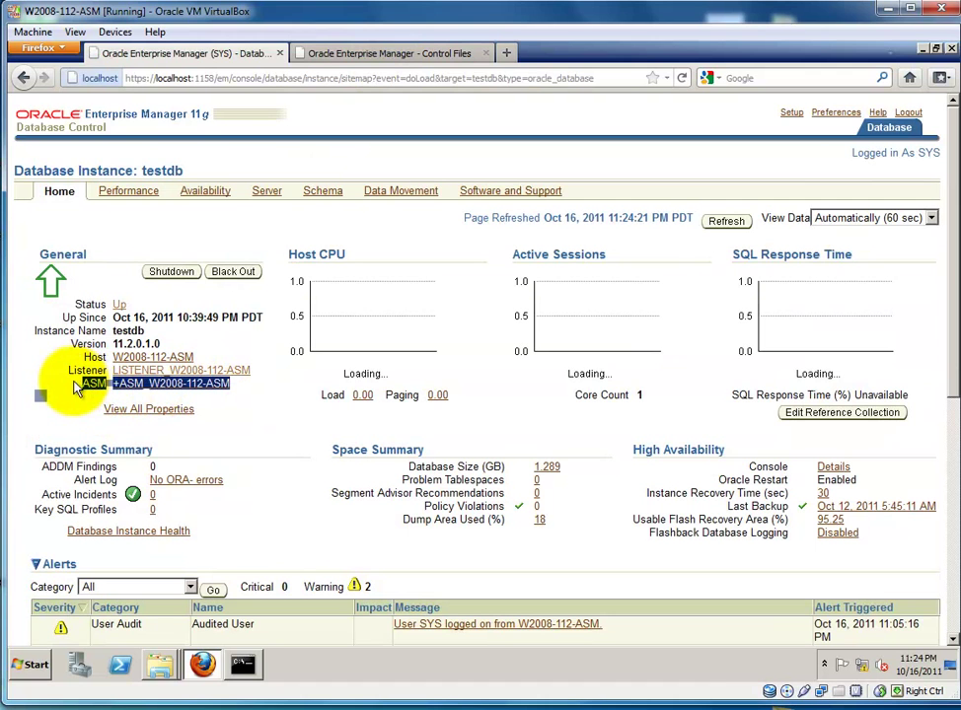
# Open the MIGDB database home page and check its General section for an ASM instance entry
pyautogui.click(375, 55)
pyautogui.click(898, 124)
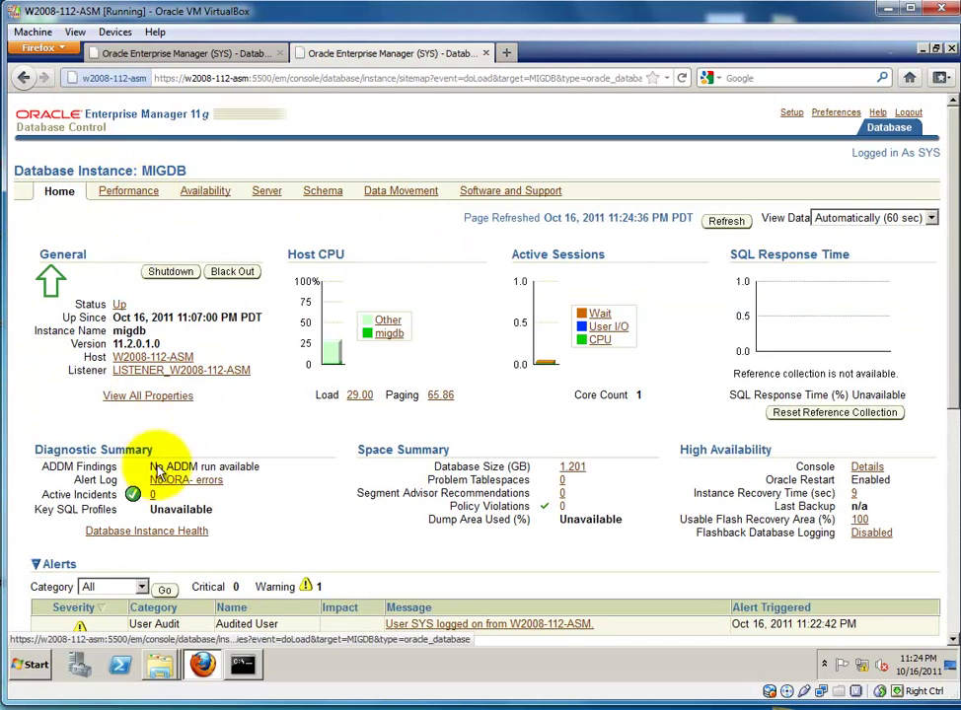
pyautogui.moveTo(236, 389); pyautogui.dragTo(47, 379)
pyautogui.click(230, 422)
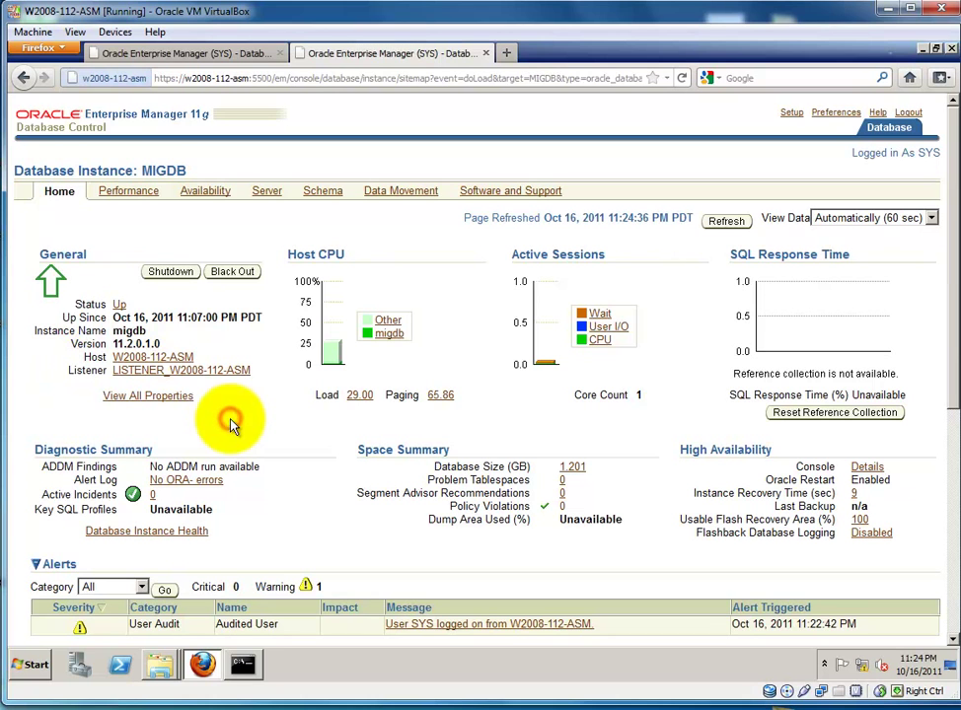
# Start the Migrate to ASM wizard from MIGDB's server storage settings and continue with the prefilled host credentials
pyautogui.click(209, 192)
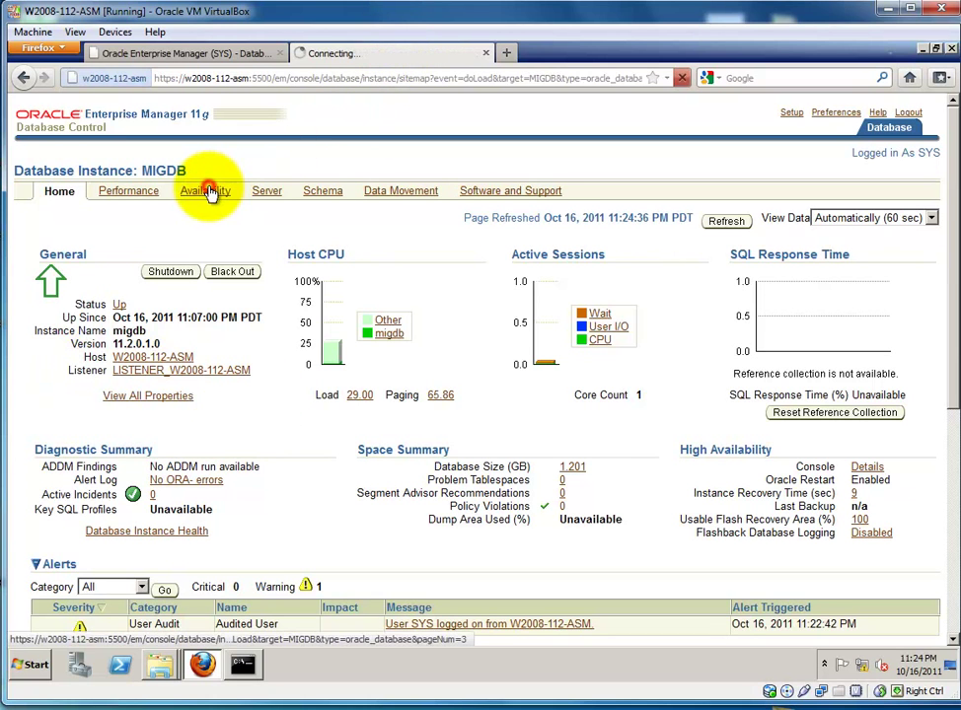
pyautogui.click(269, 189)
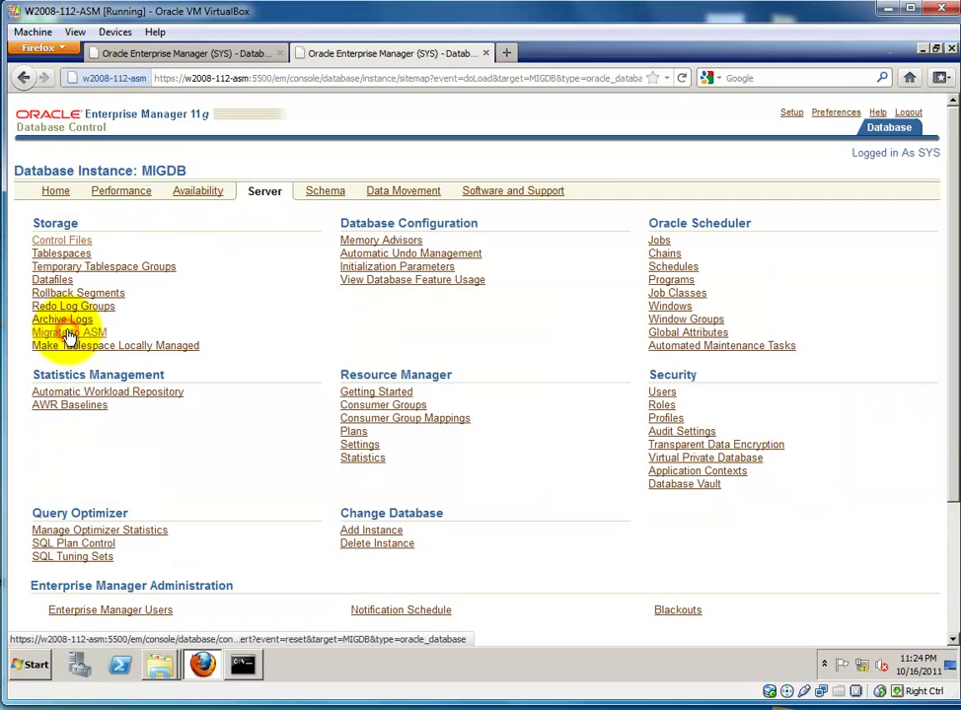
pyautogui.moveTo(20, 329); pyautogui.dragTo(40, 332)
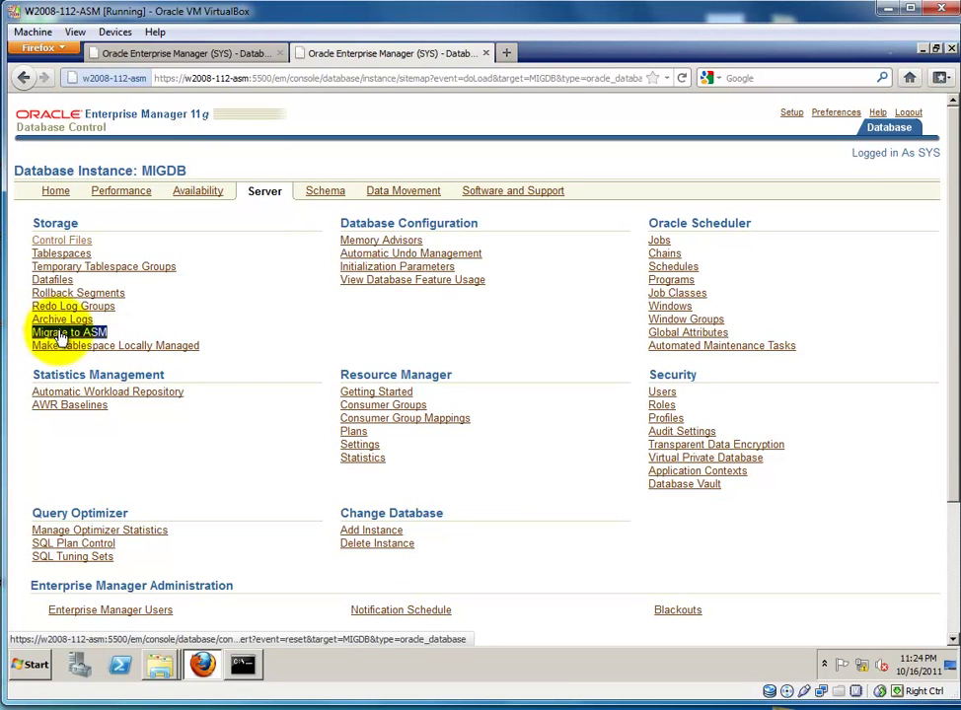
pyautogui.click(63, 336)
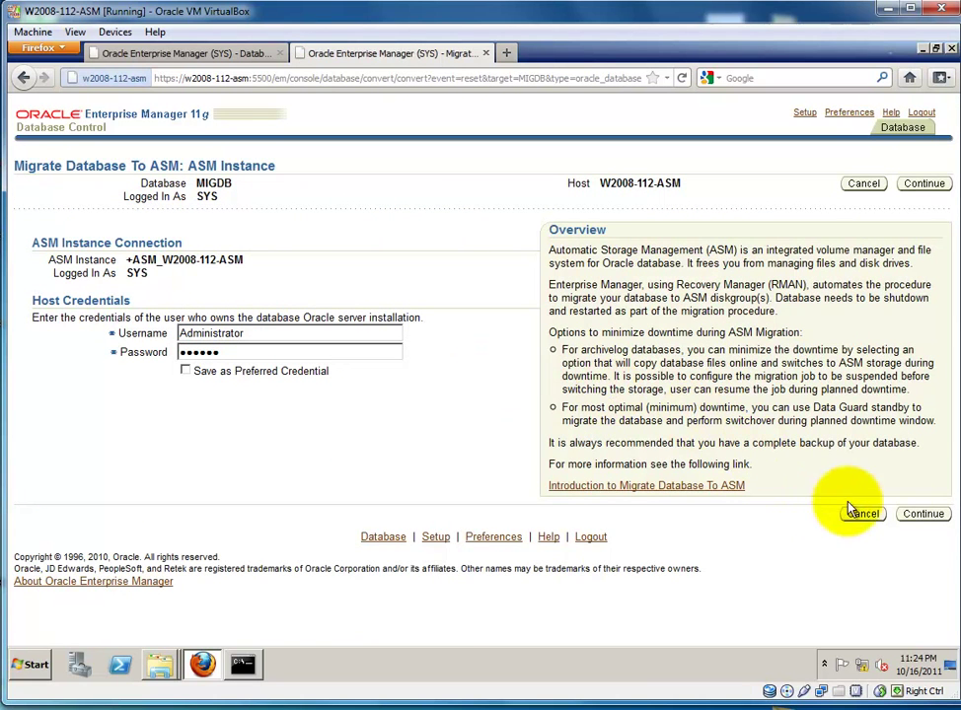
pyautogui.click(923, 514)
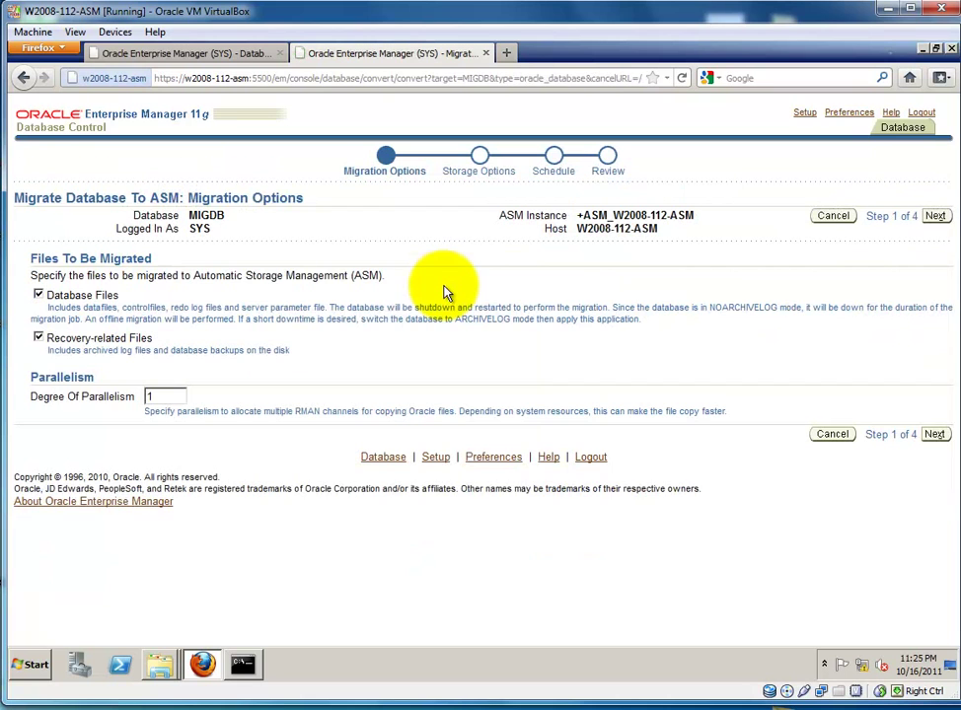
# Keep Database Files and Recovery-related Files selected for migration with a parallelism of 1, and continue to the storage options
pyautogui.moveTo(15, 264); pyautogui.dragTo(148, 298)
pyautogui.moveTo(206, 347); pyautogui.dragTo(22, 336)
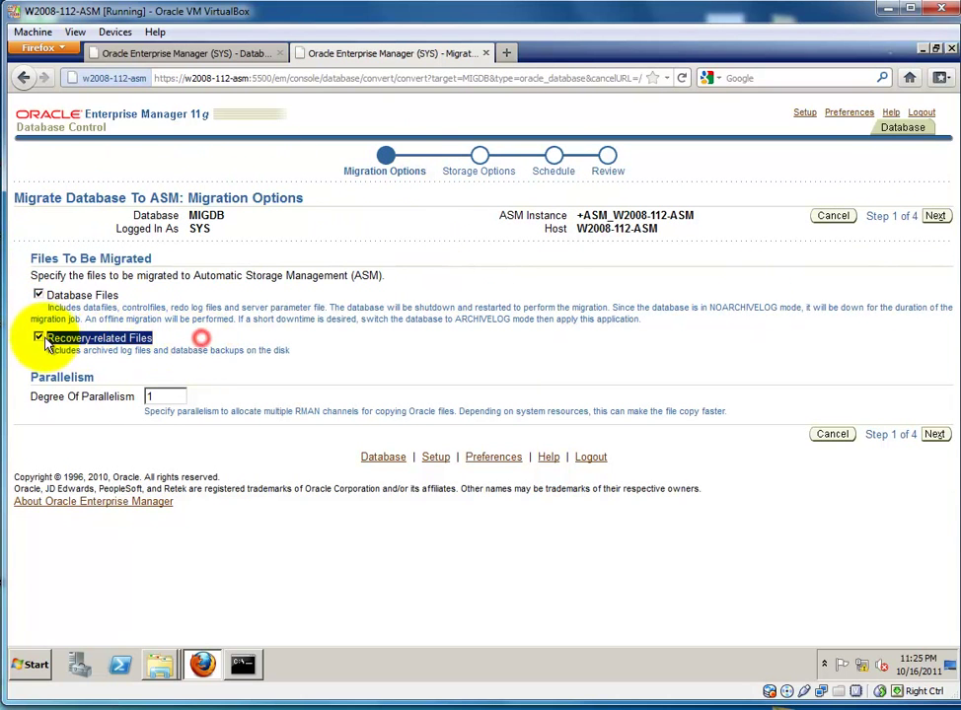
pyautogui.click(535, 343)
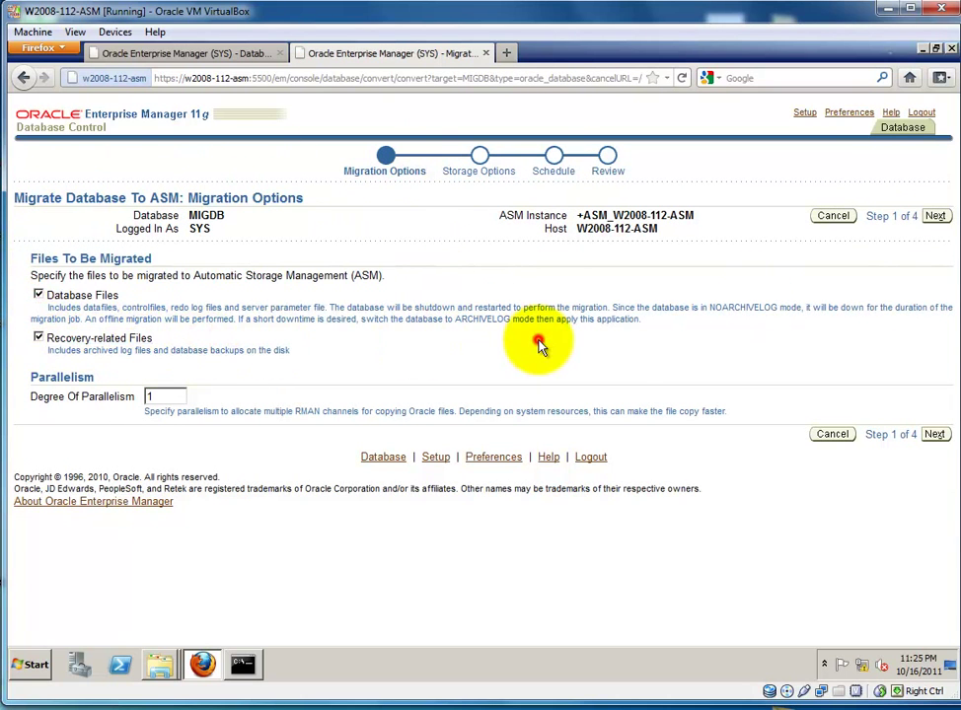
pyautogui.click(934, 435)
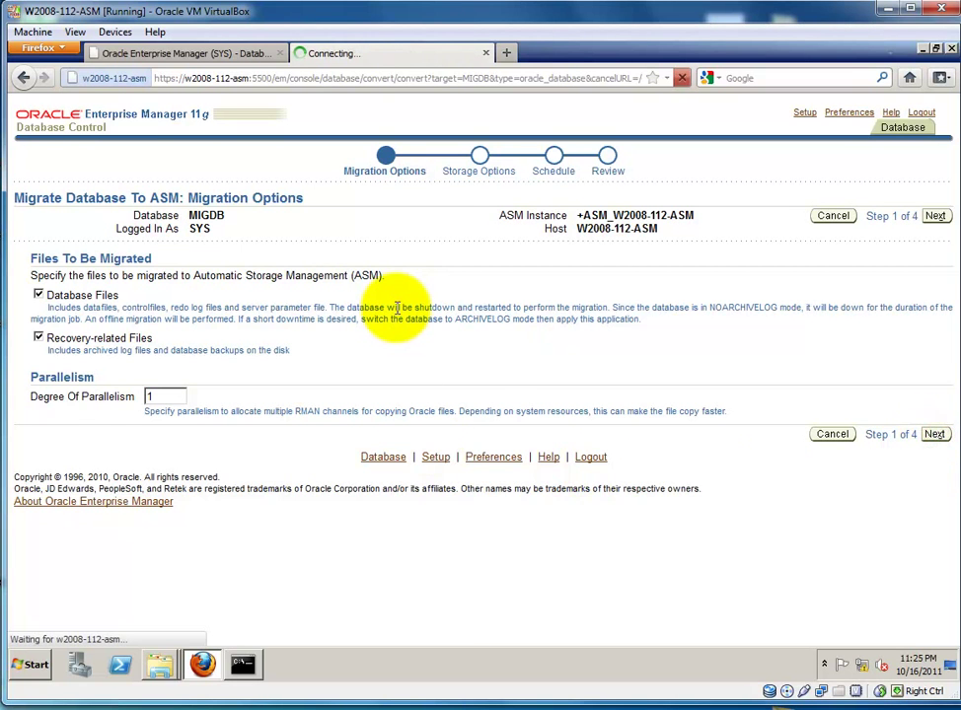
# Set the Database Area to the DATA disk group using the disk group search
pyautogui.moveTo(345, 318); pyautogui.dragTo(286, 319)
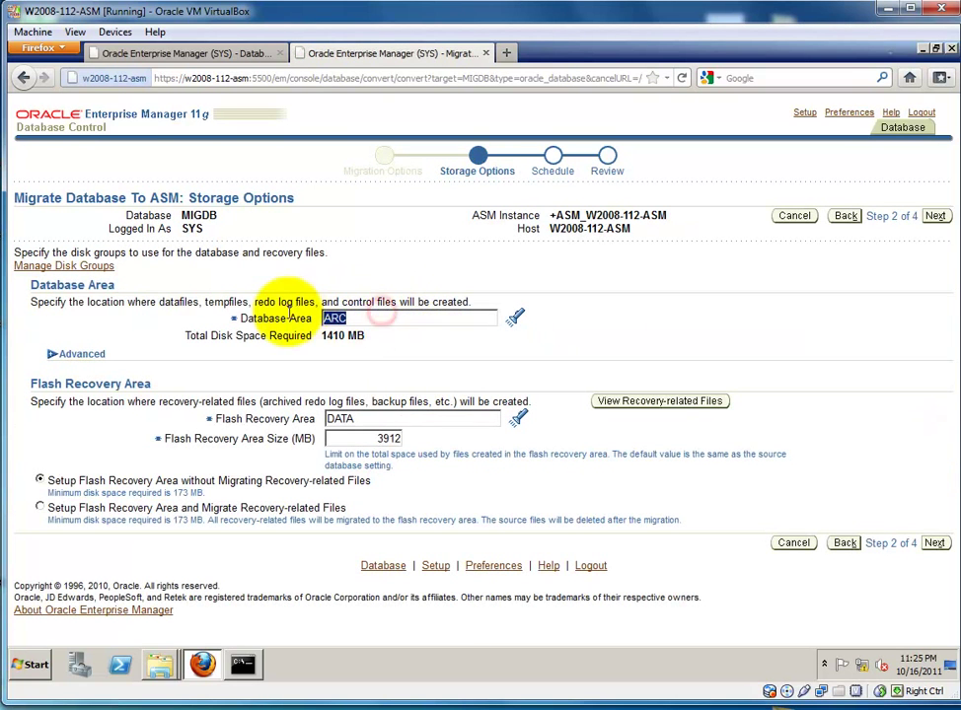
pyautogui.click(492, 339)
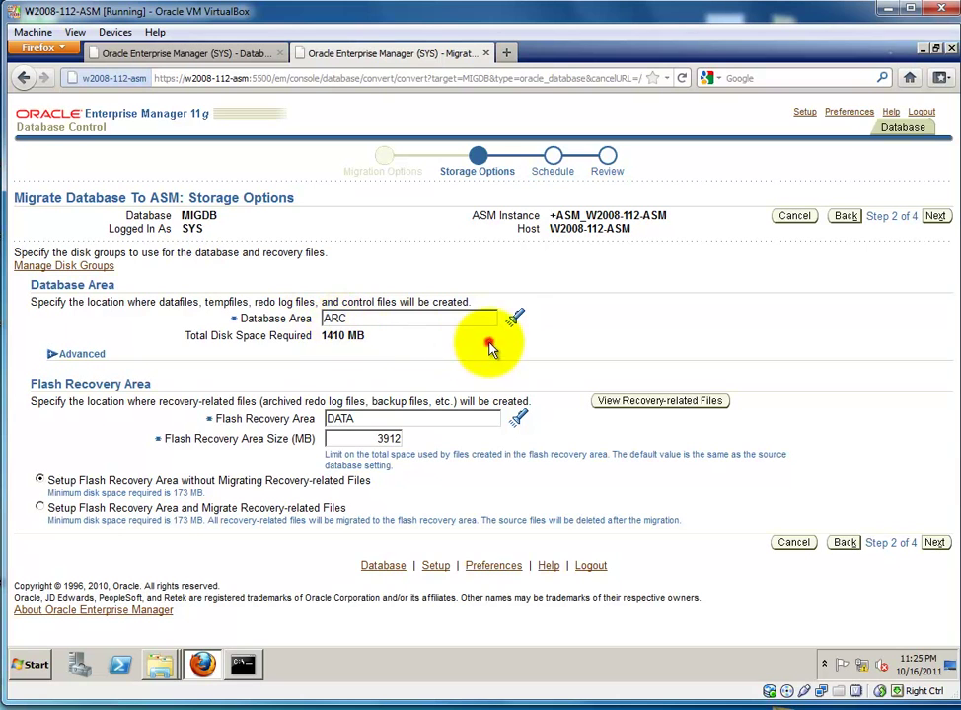
pyautogui.click(512, 314)
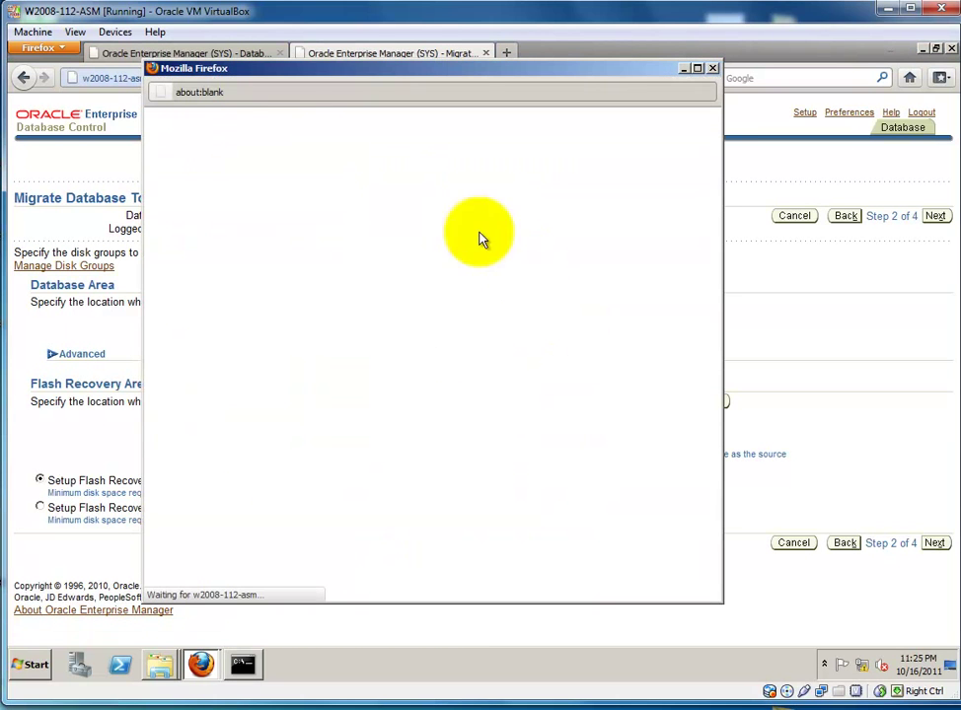
pyautogui.moveTo(470, 81); pyautogui.dragTo(486, 102)
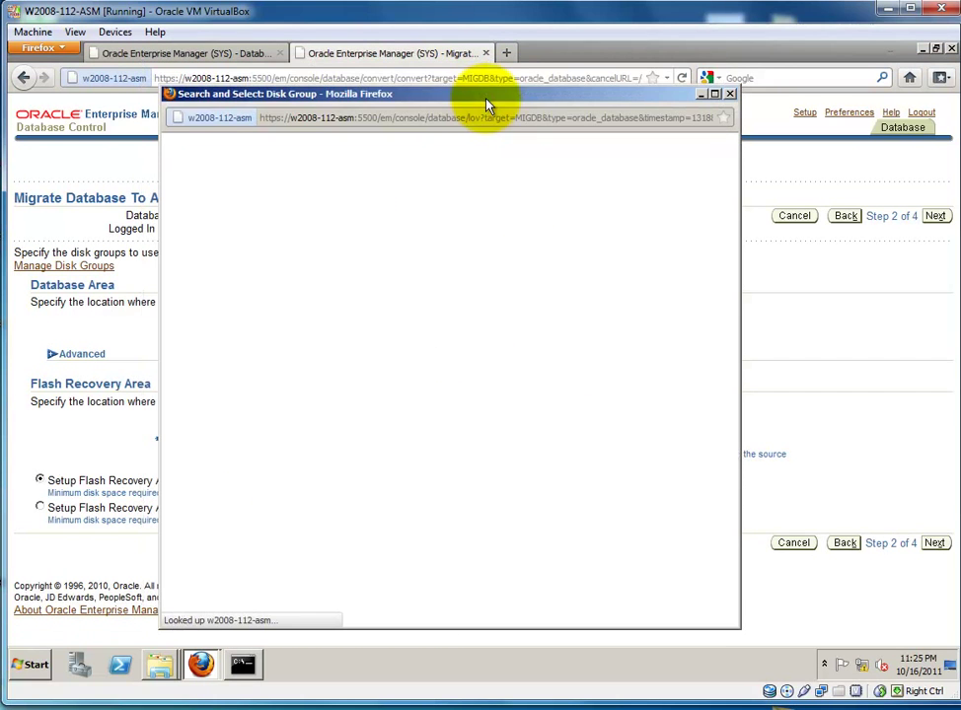
pyautogui.click(204, 364)
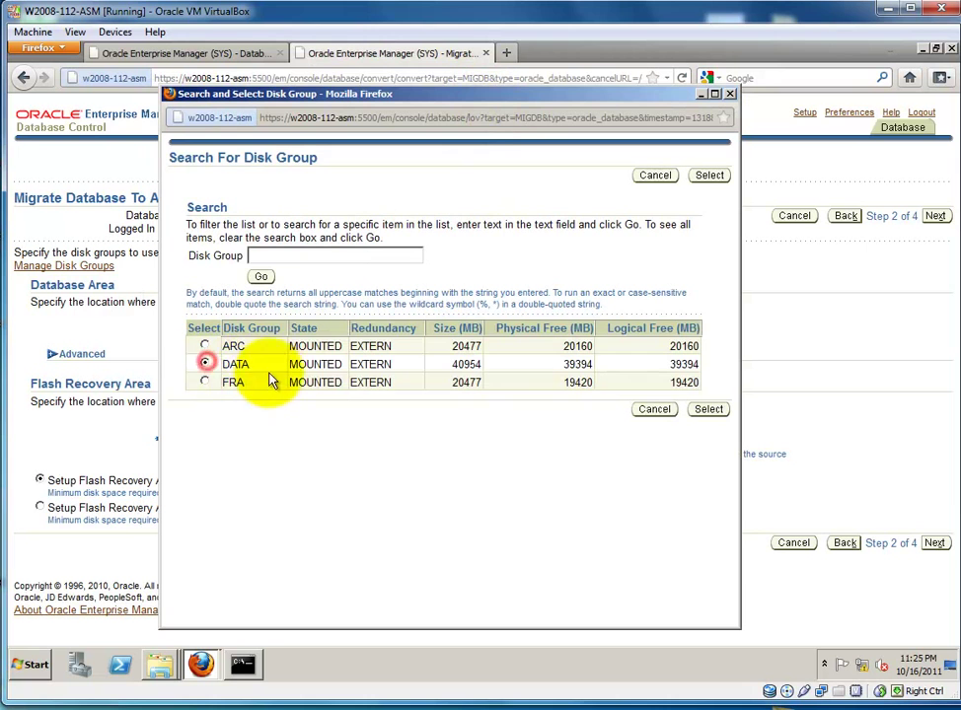
pyautogui.moveTo(225, 364); pyautogui.dragTo(712, 375)
pyautogui.click(707, 410)
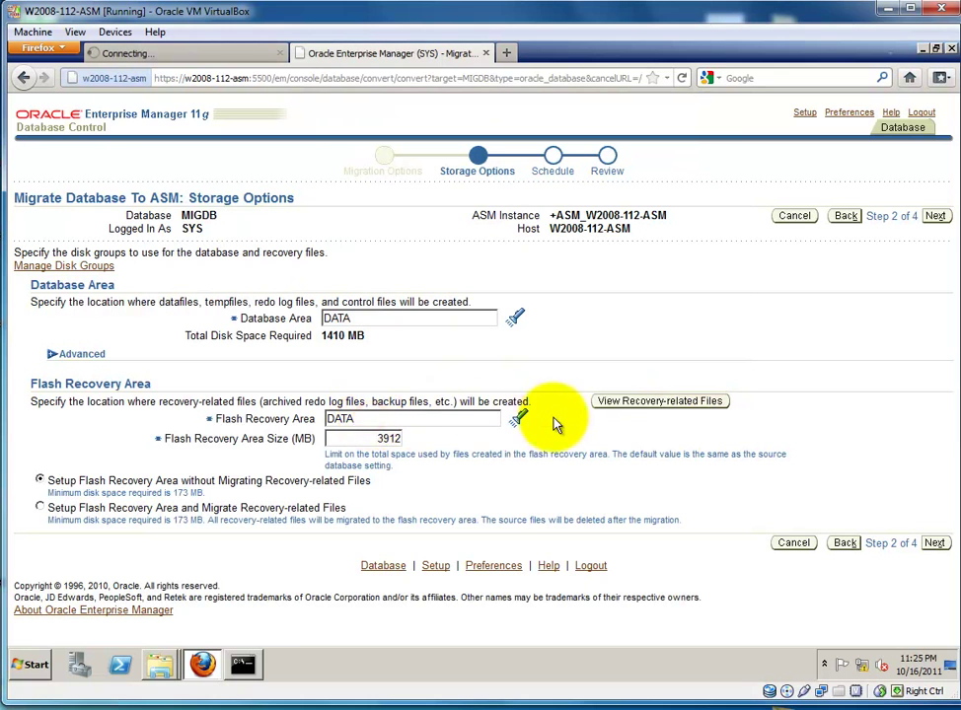
# Set the Flash Recovery Area to the FRA disk group and continue to the schedule settings
pyautogui.click(514, 418)
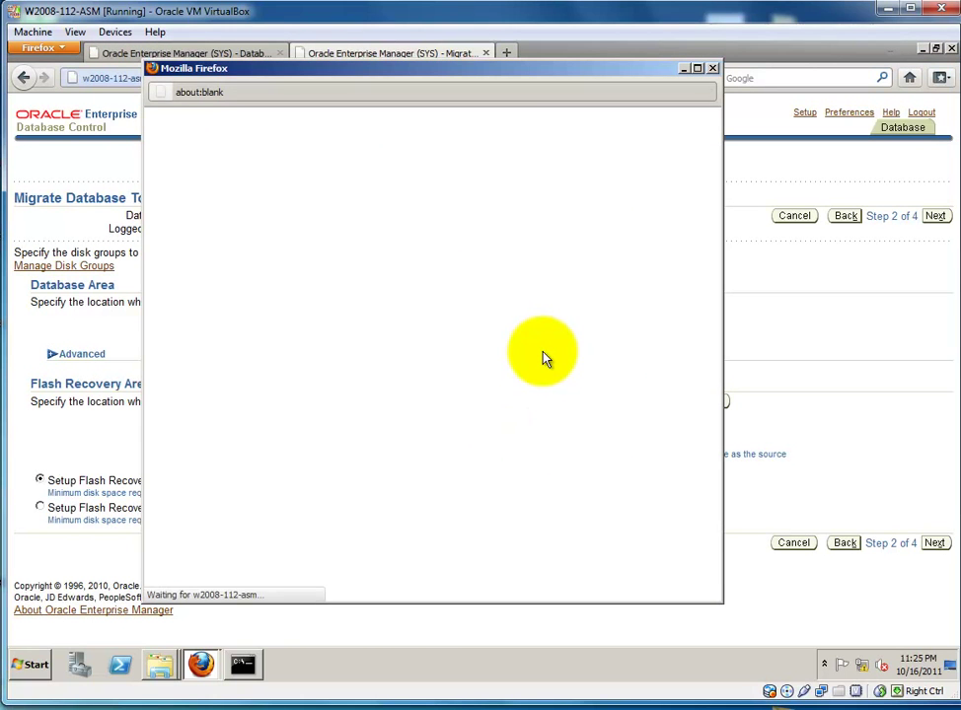
pyautogui.click(188, 357)
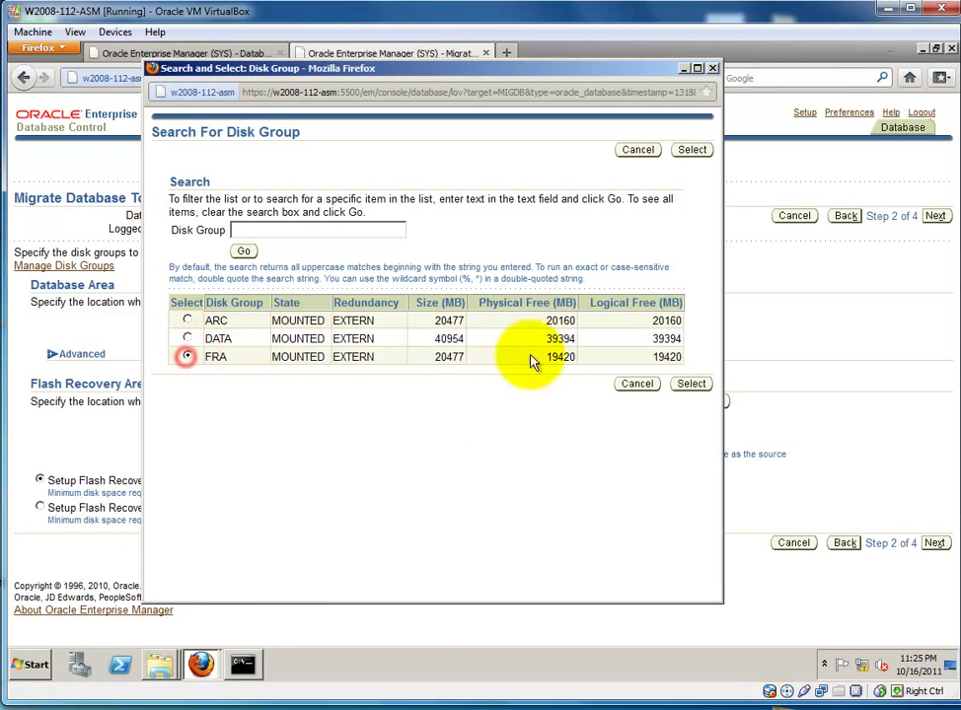
pyautogui.moveTo(688, 357); pyautogui.dragTo(270, 365)
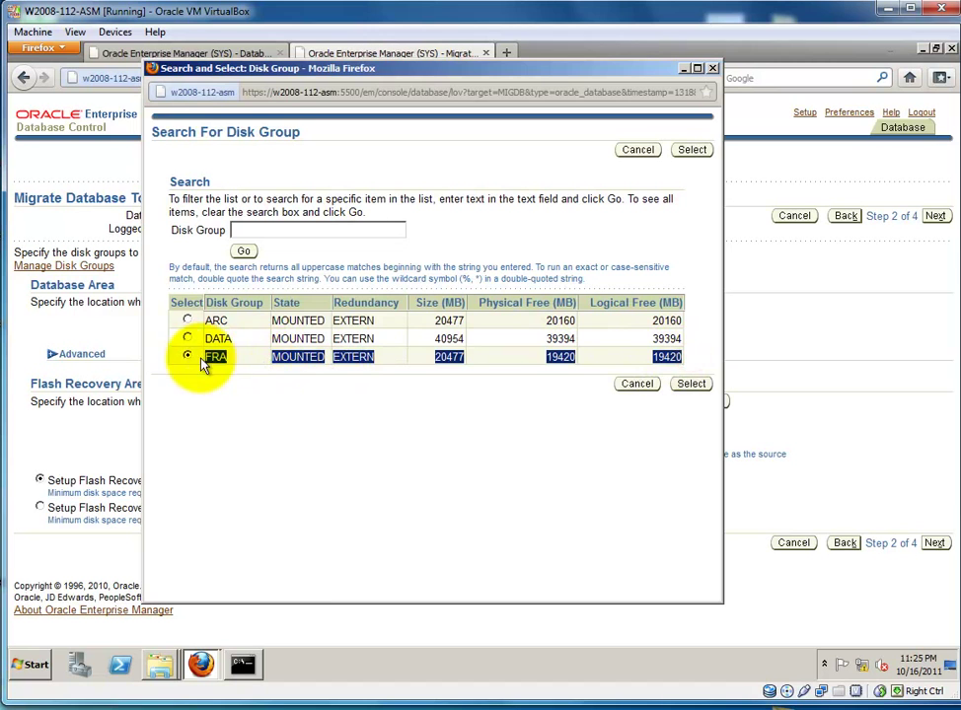
pyautogui.click(698, 385)
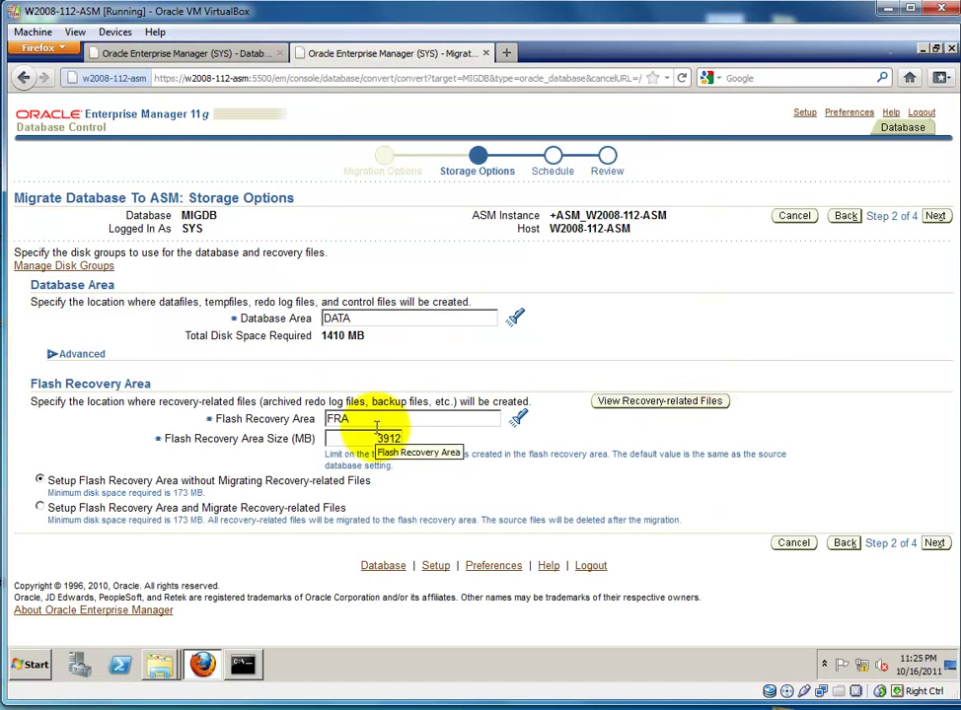
pyautogui.click(930, 544)
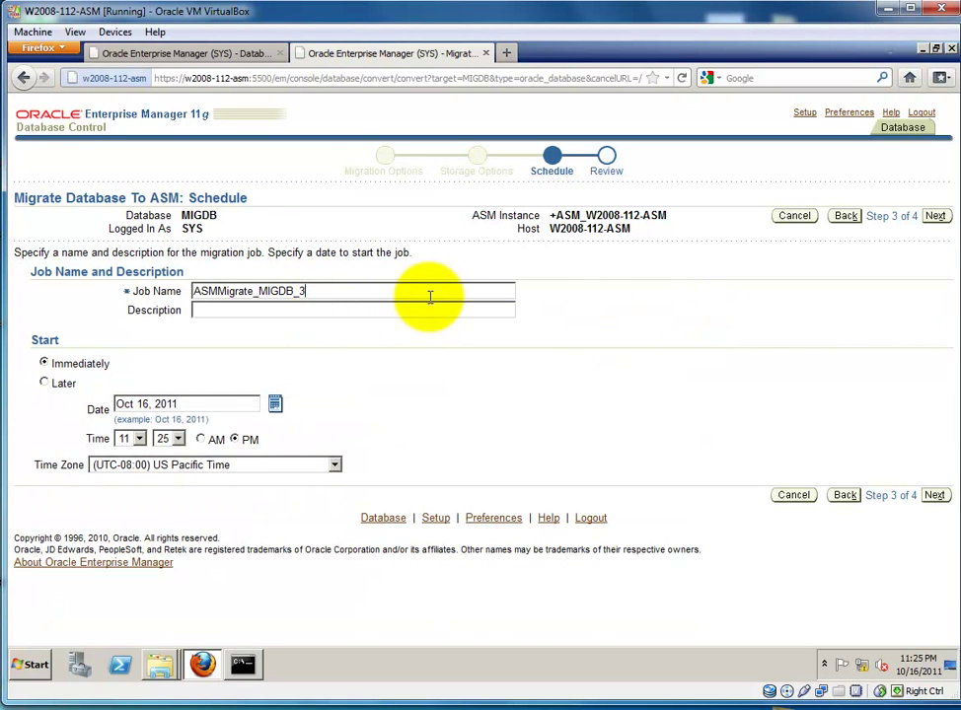
# Keep the job name ASMMigrate_MIGDB_3 with an immediate start, and submit the migration job from the review page
pyautogui.click(382, 293)
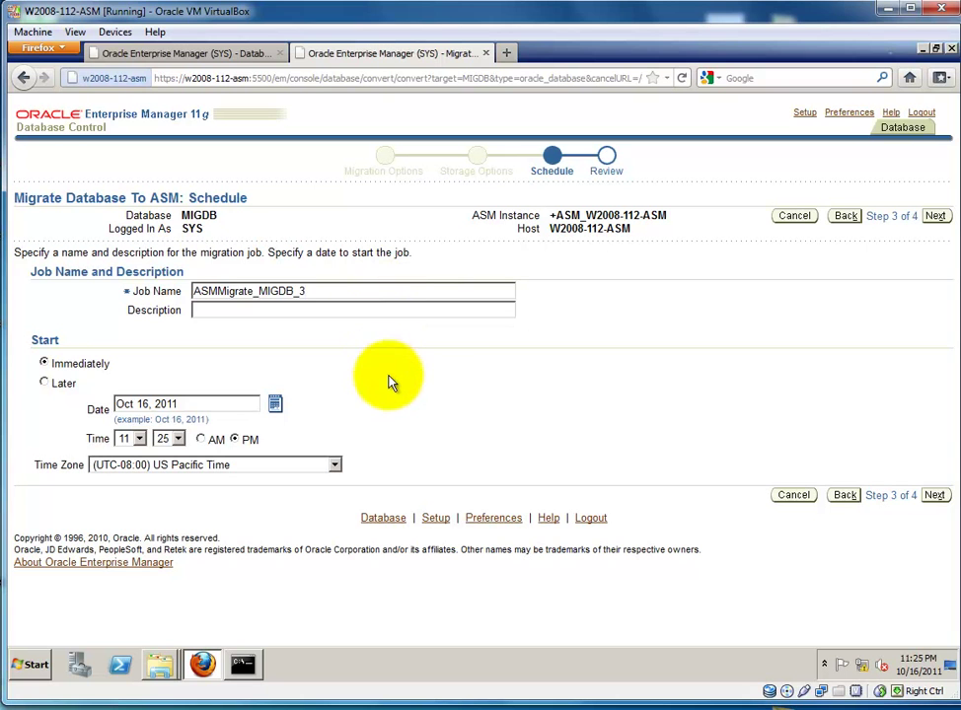
pyautogui.click(932, 495)
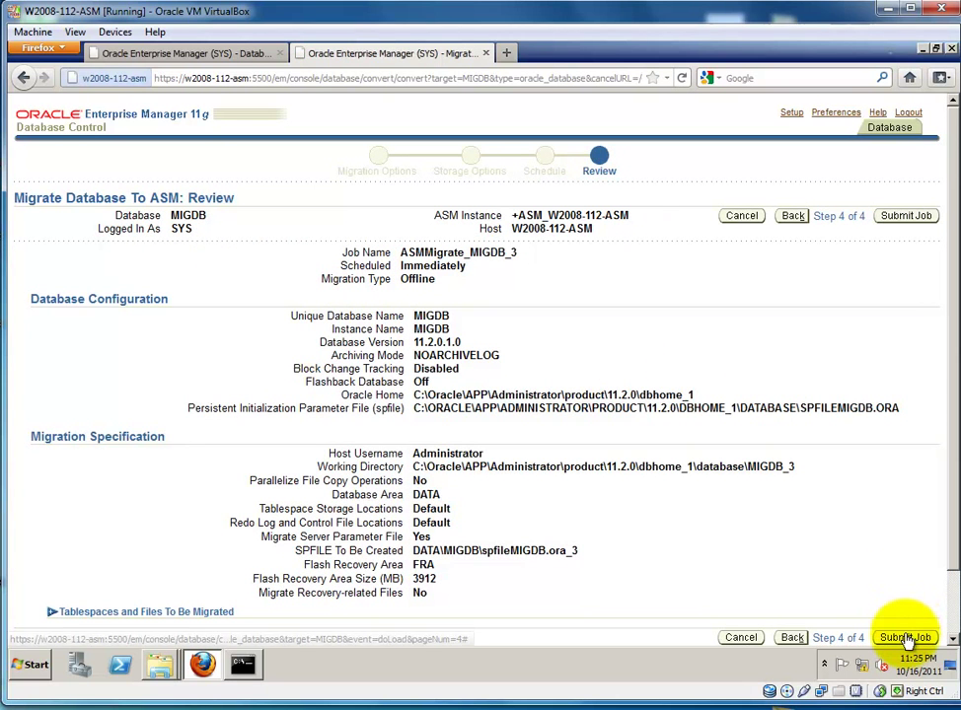
pyautogui.click(905, 638)
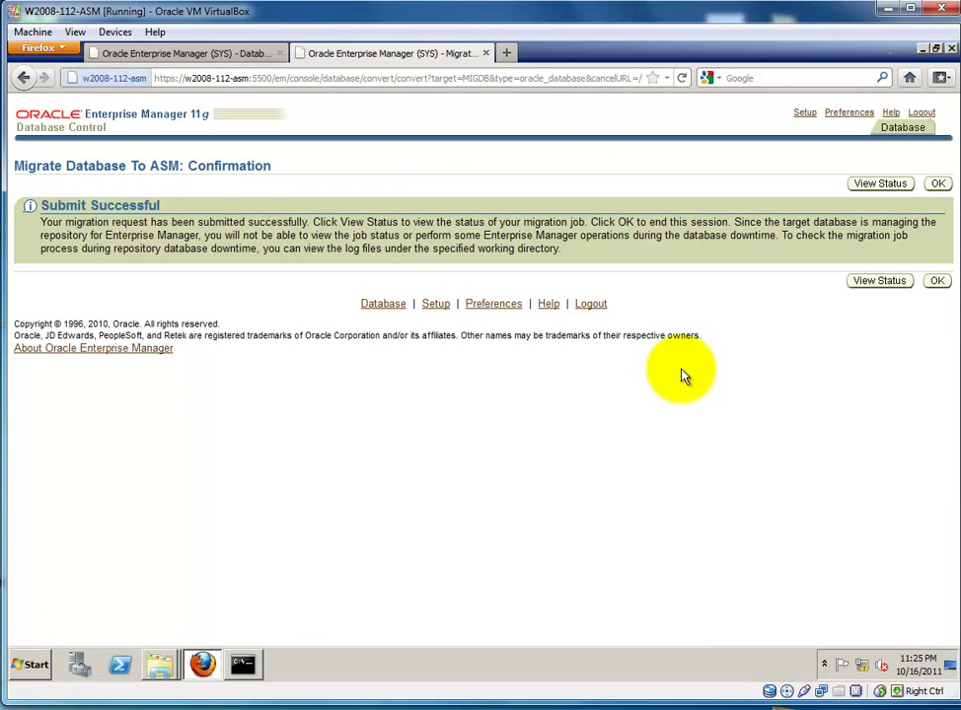
# View the migration job's status in Job Activity, then return to the confirmation and end the migration session
pyautogui.click(881, 280)
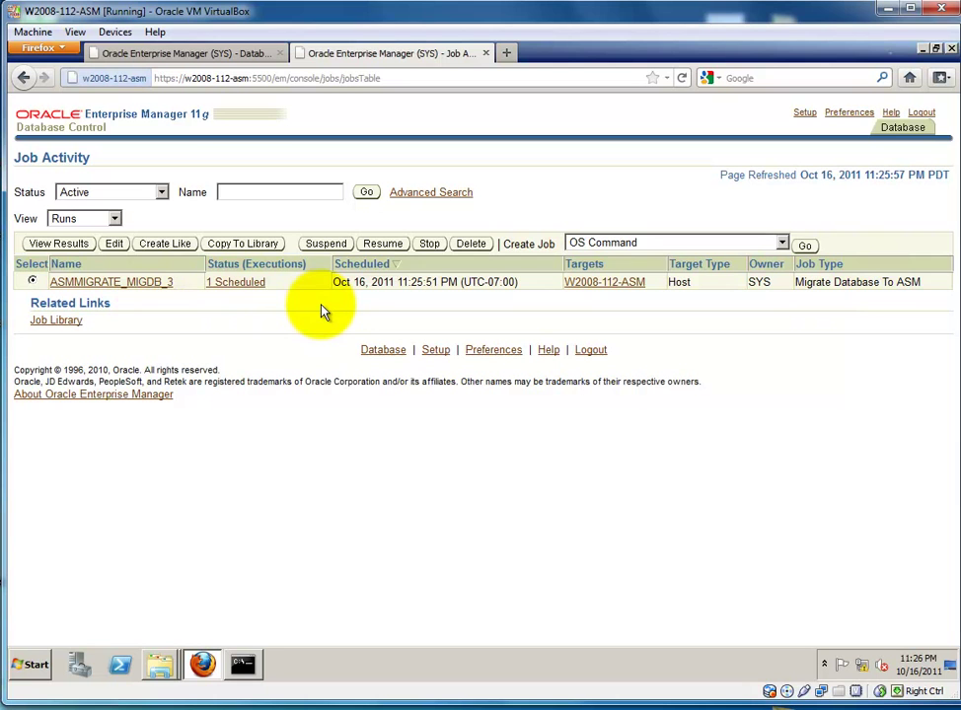
pyautogui.click(22, 77)
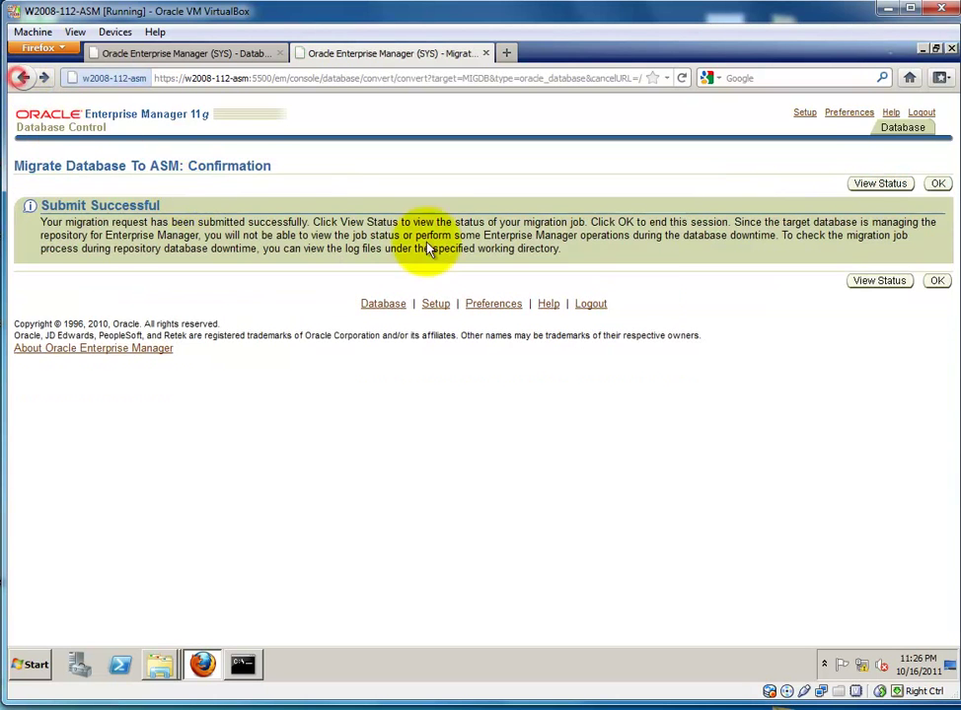
pyautogui.click(937, 281)
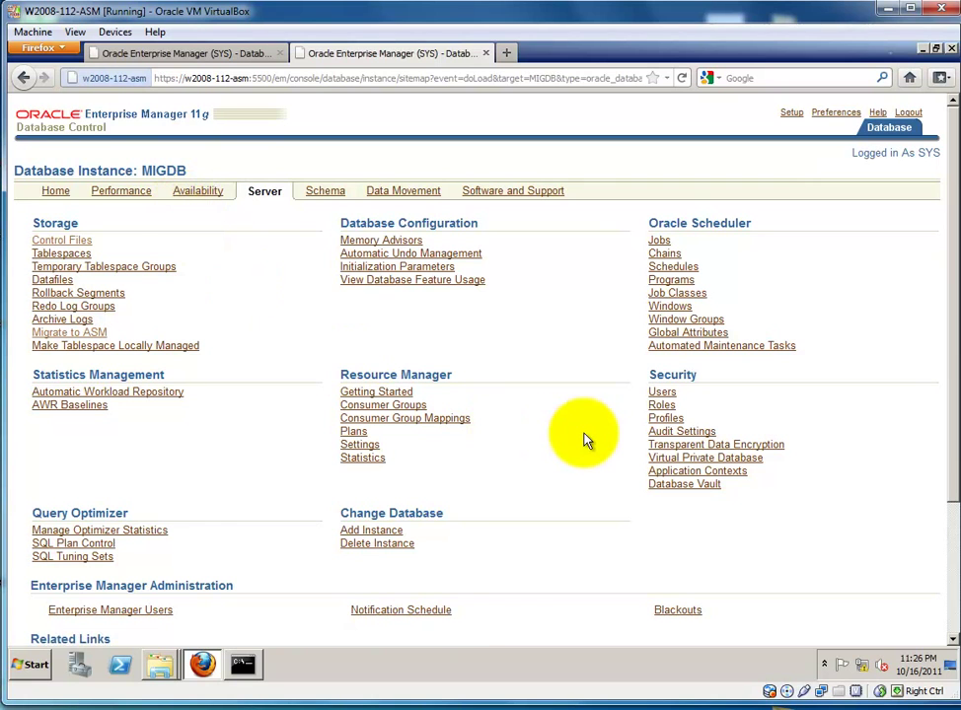
# Open MIGDB's Oracle Scheduler jobs and look through the list for the migration job
pyautogui.click(657, 240)
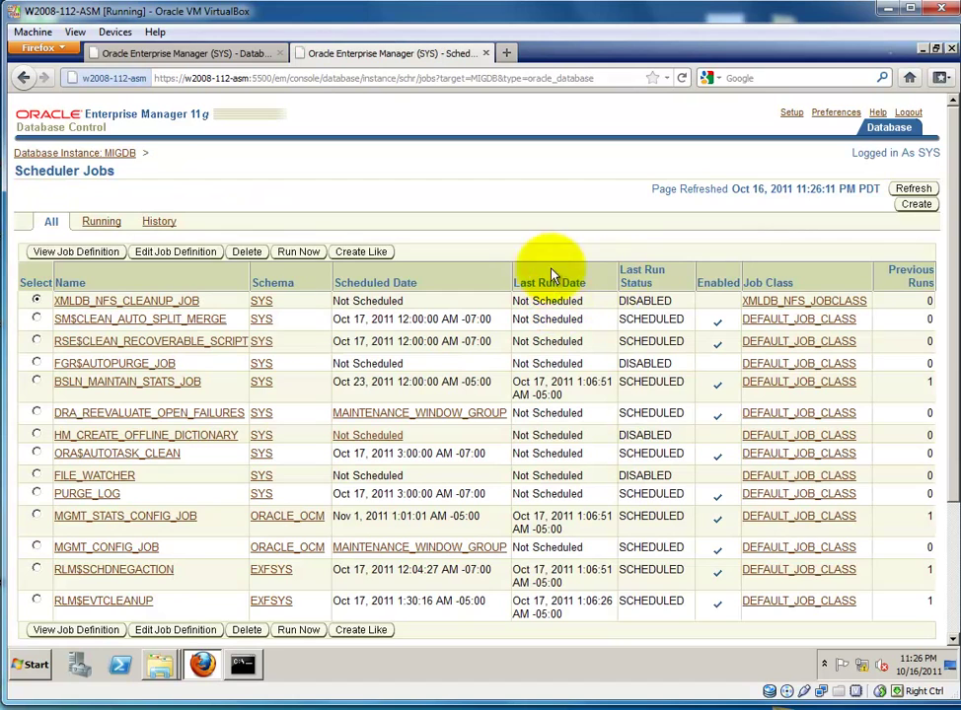
pyautogui.scroll(-3, 214, 513)
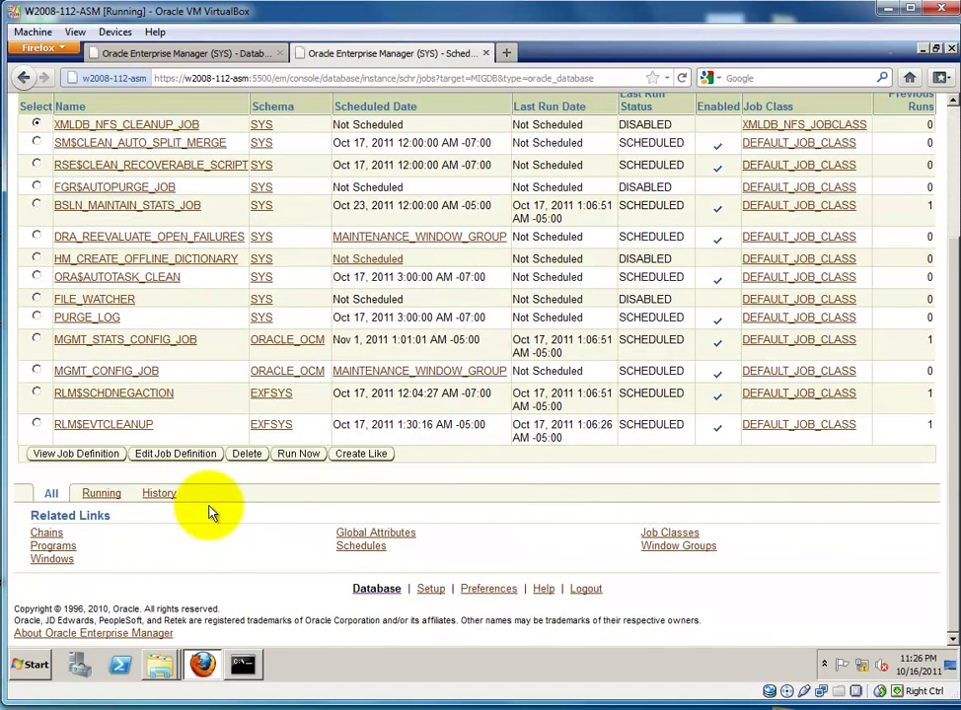
pyautogui.scroll(2, 209, 513)
pyautogui.moveTo(190, 464); pyautogui.dragTo(54, 471)
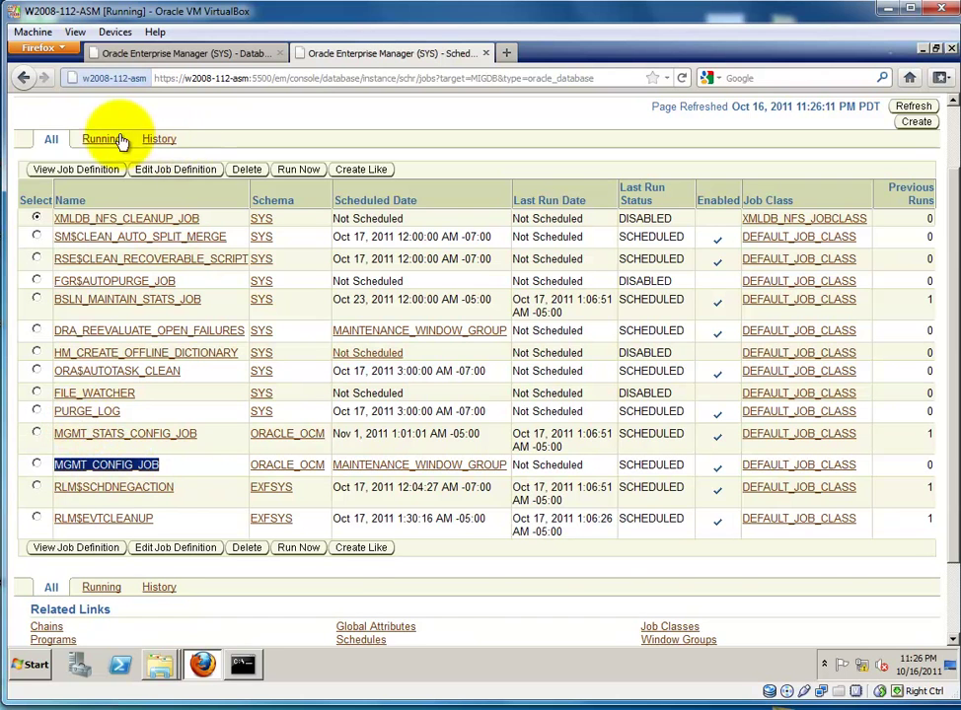
pyautogui.scroll(2, 630, 135)
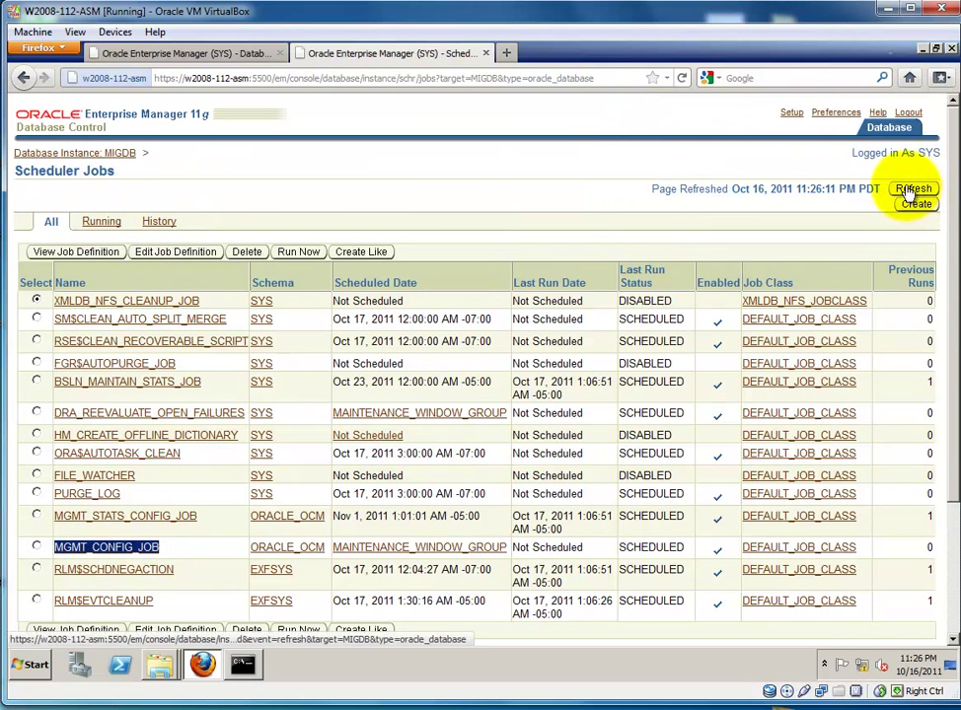
# Look for the migration job in MIGDB's scheduler schedules, full job list and running jobs, refreshing the running jobs
pyautogui.click(121, 155)
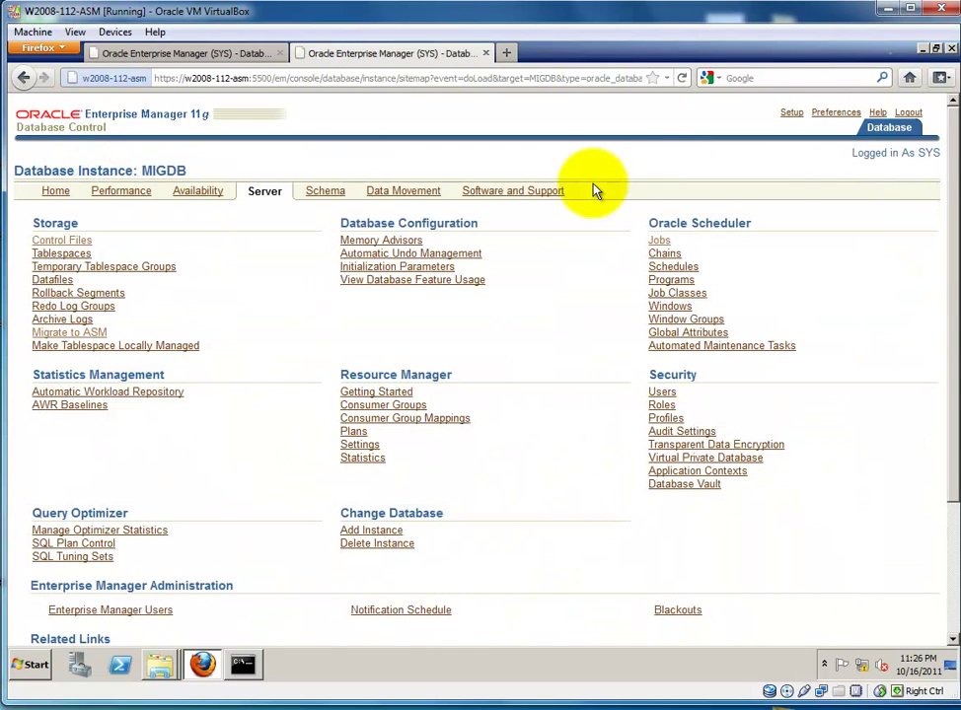
pyautogui.click(671, 267)
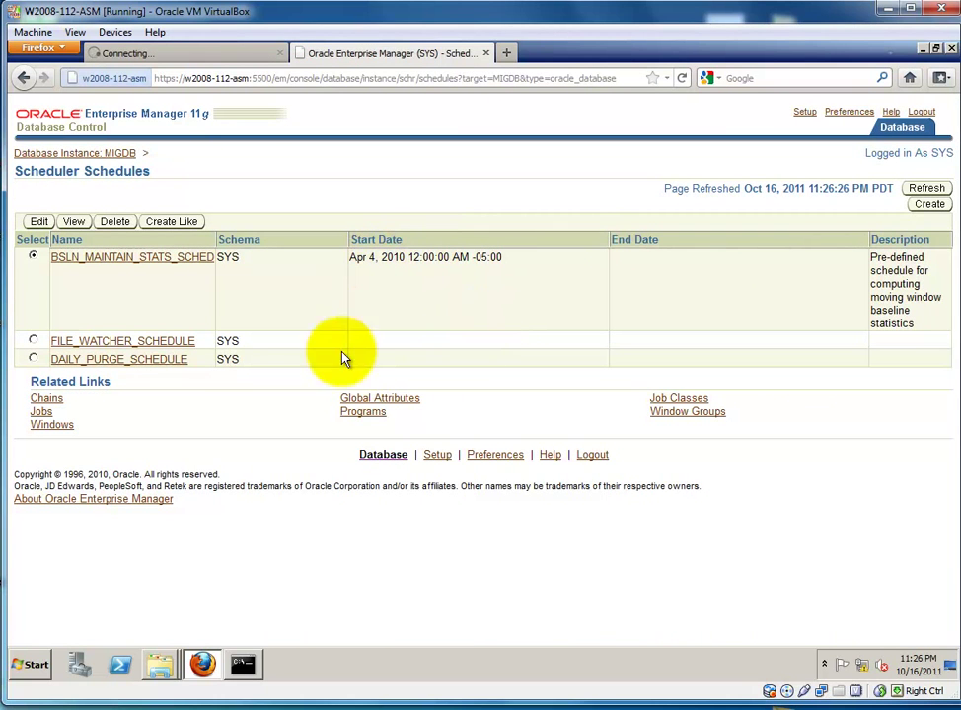
pyautogui.click(41, 412)
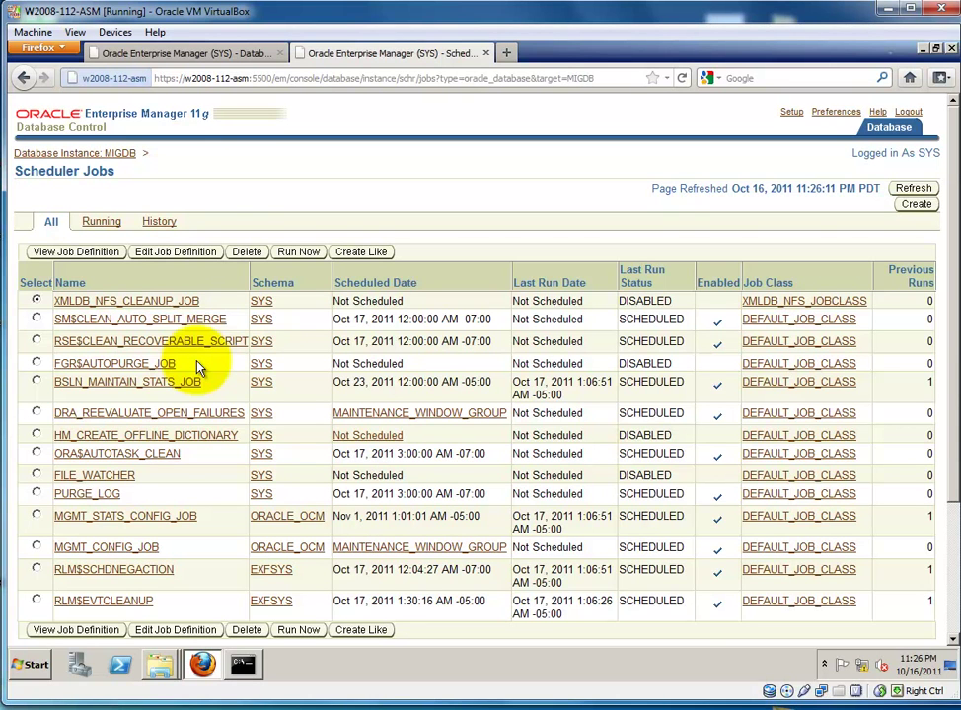
pyautogui.scroll(-2, 219, 496)
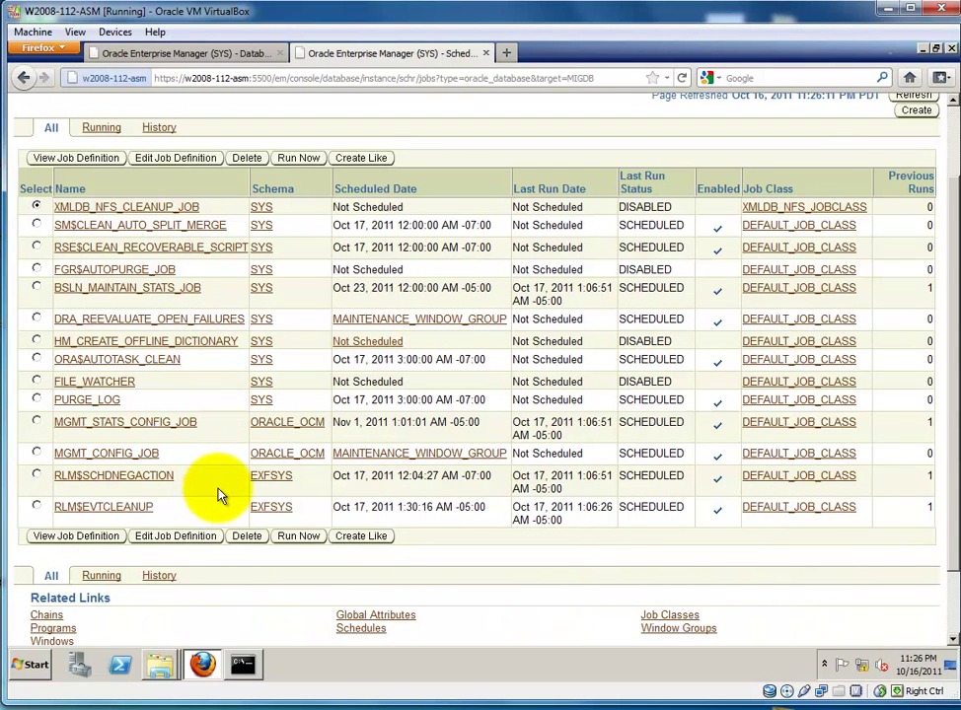
pyautogui.click(101, 576)
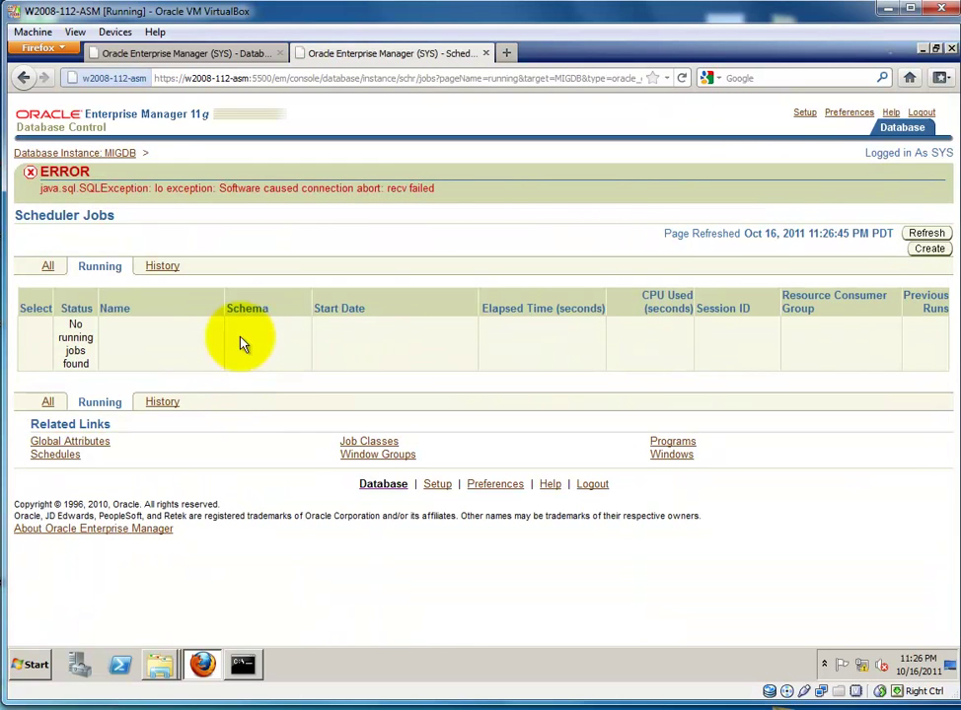
pyautogui.click(926, 234)
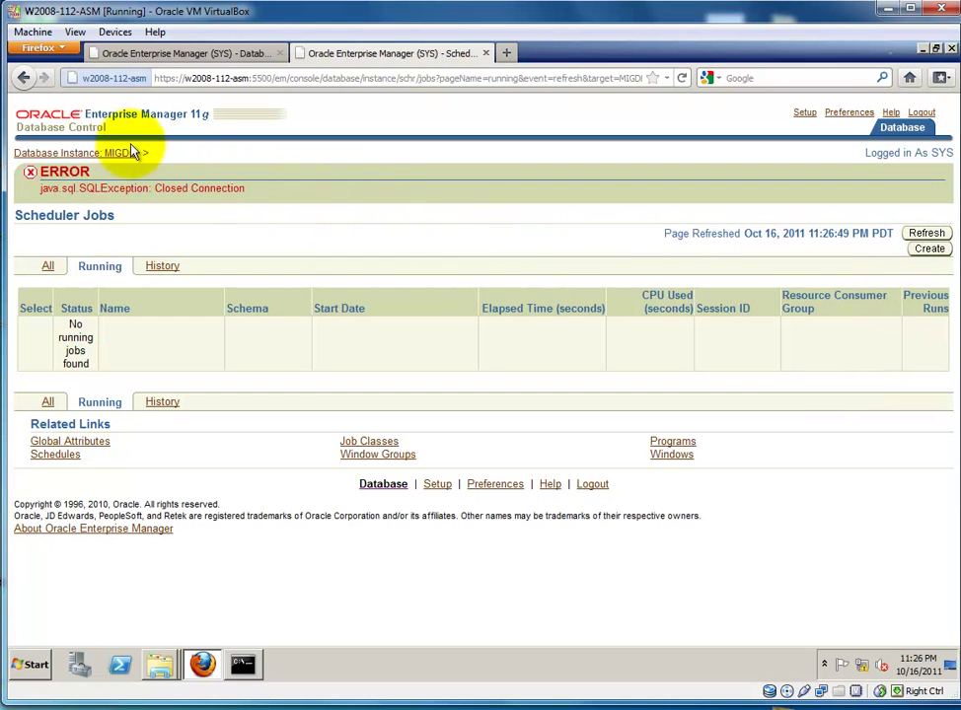
# Open the +ASM_W2008-112-ASM instance from testdb's home page and review its disk group usage and serviced databases
pyautogui.click(246, 56)
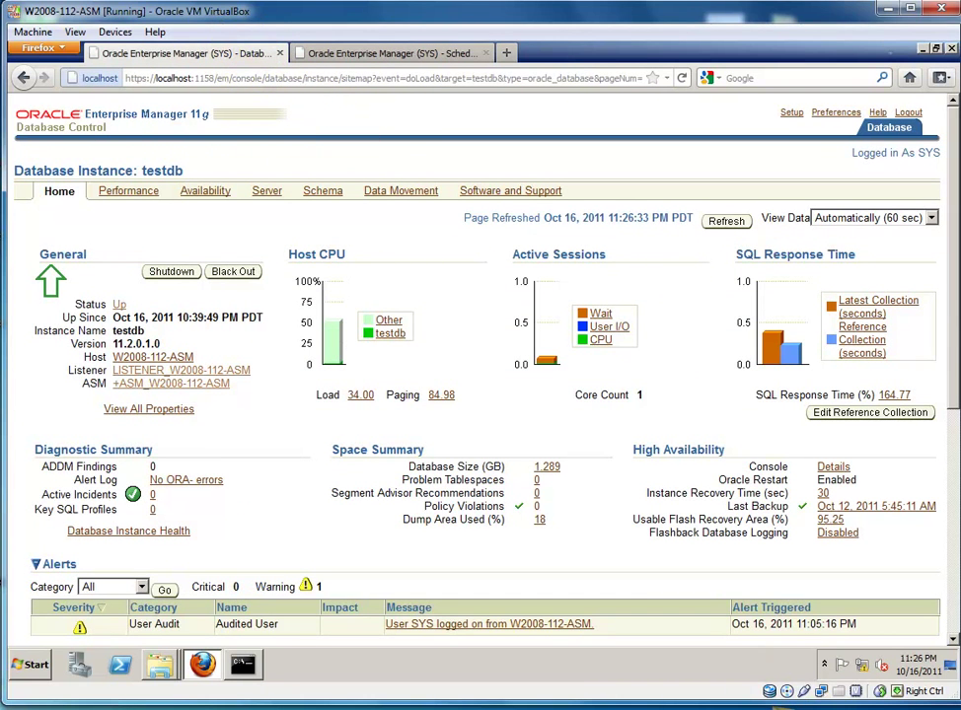
pyautogui.click(217, 384)
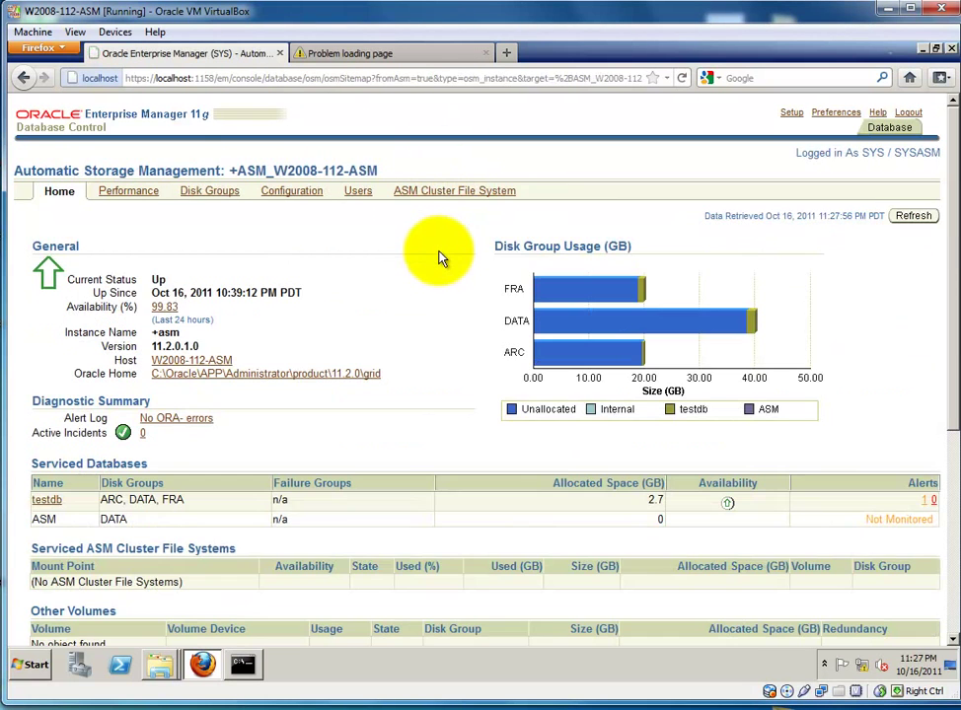
pyautogui.scroll(-2, 424, 301)
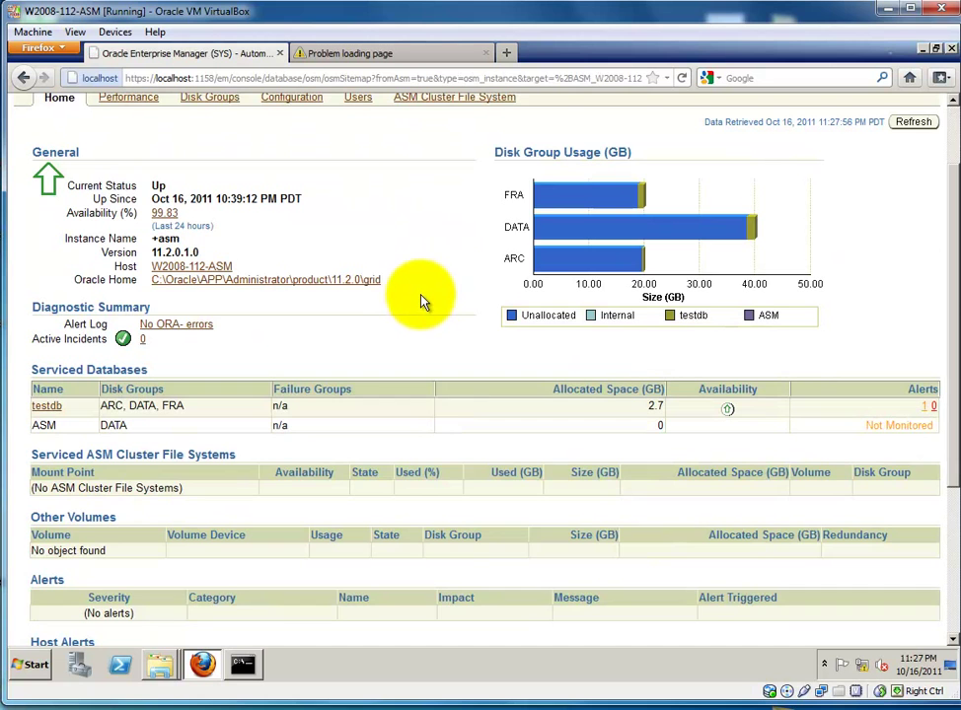
pyautogui.scroll(-2, 422, 293)
pyautogui.scroll(4, 422, 293)
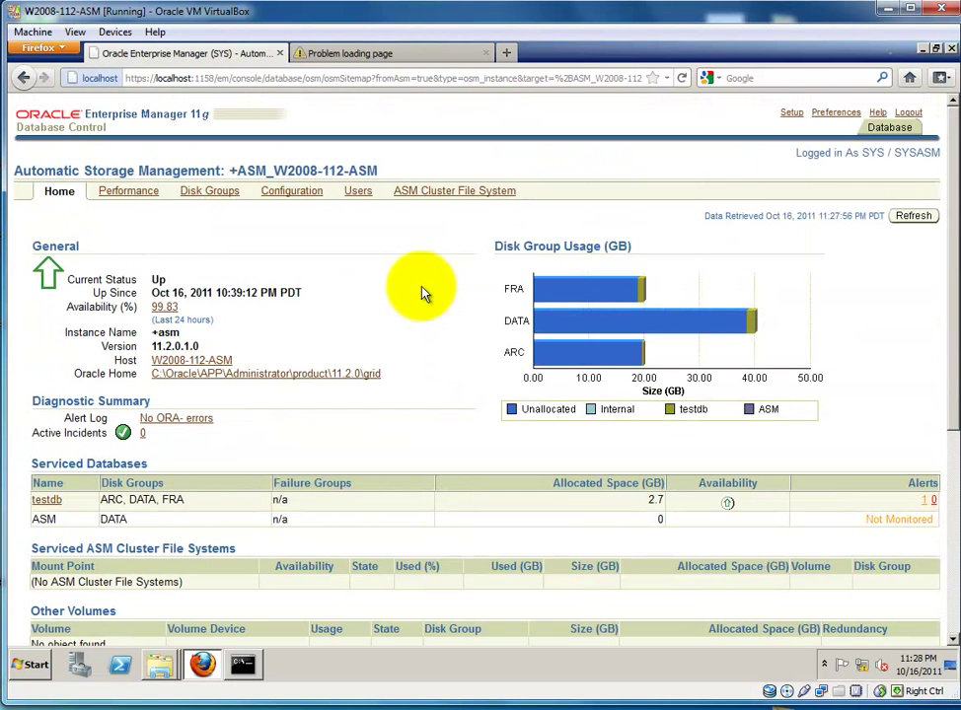
# Open the DATA disk group from the ASM disk group list, and retry MIGDB's unreachable console page while it loads
pyautogui.click(232, 195)
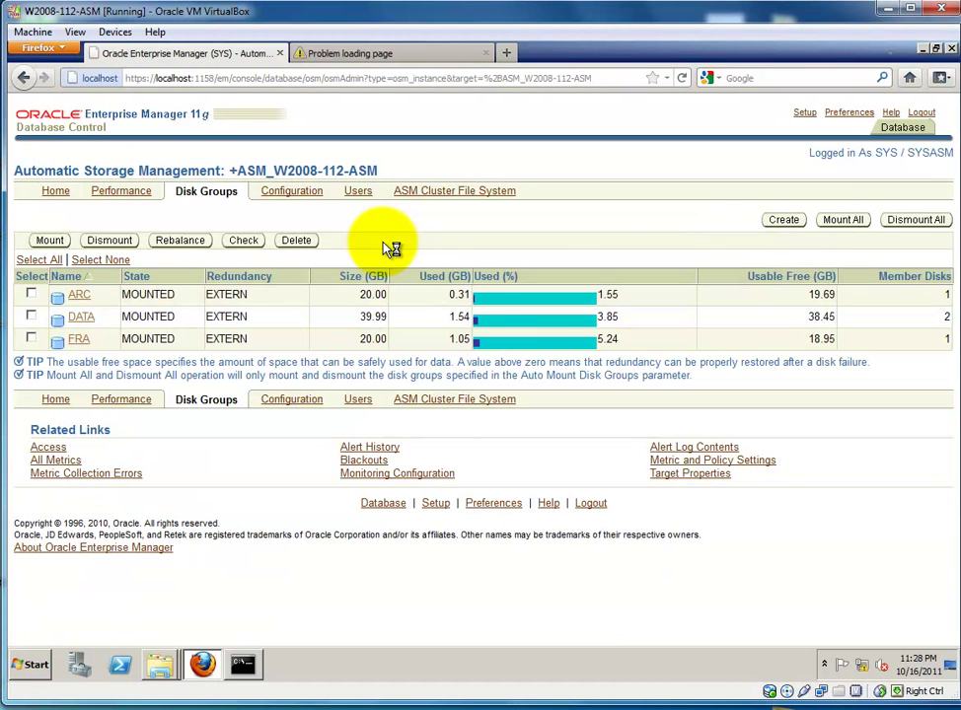
pyautogui.click(81, 316)
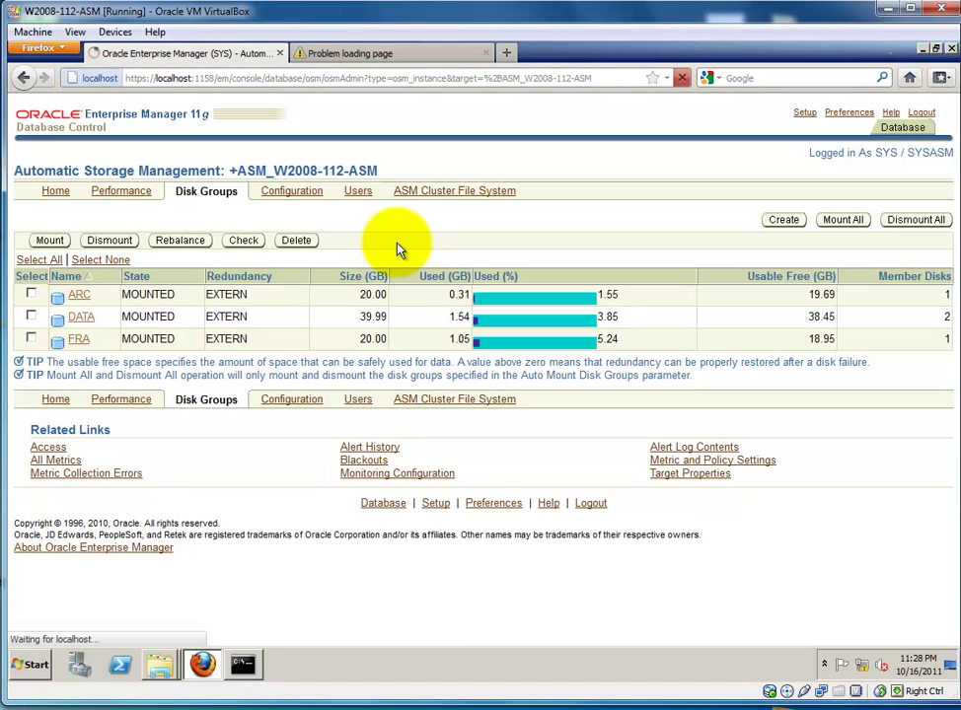
pyautogui.click(439, 55)
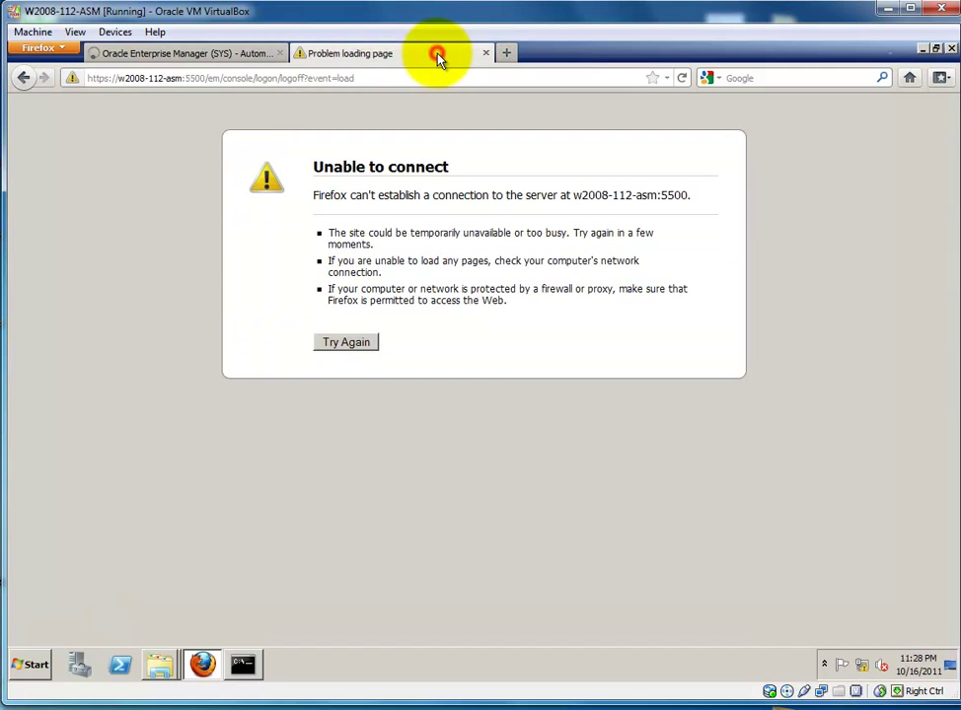
pyautogui.click(256, 78)
pyautogui.click(346, 342)
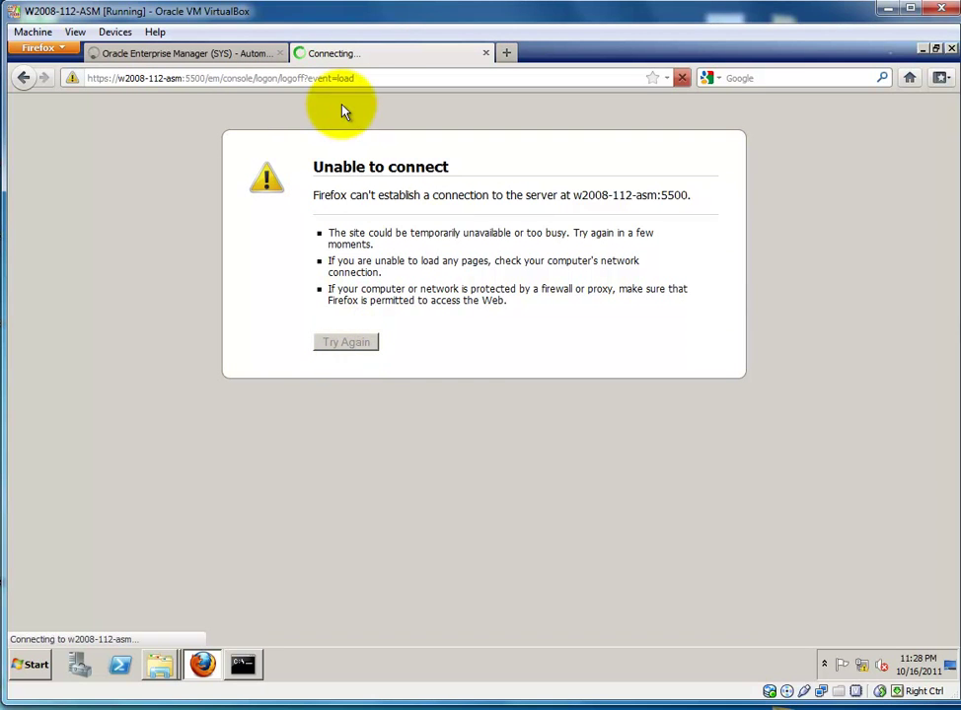
pyautogui.click(216, 63)
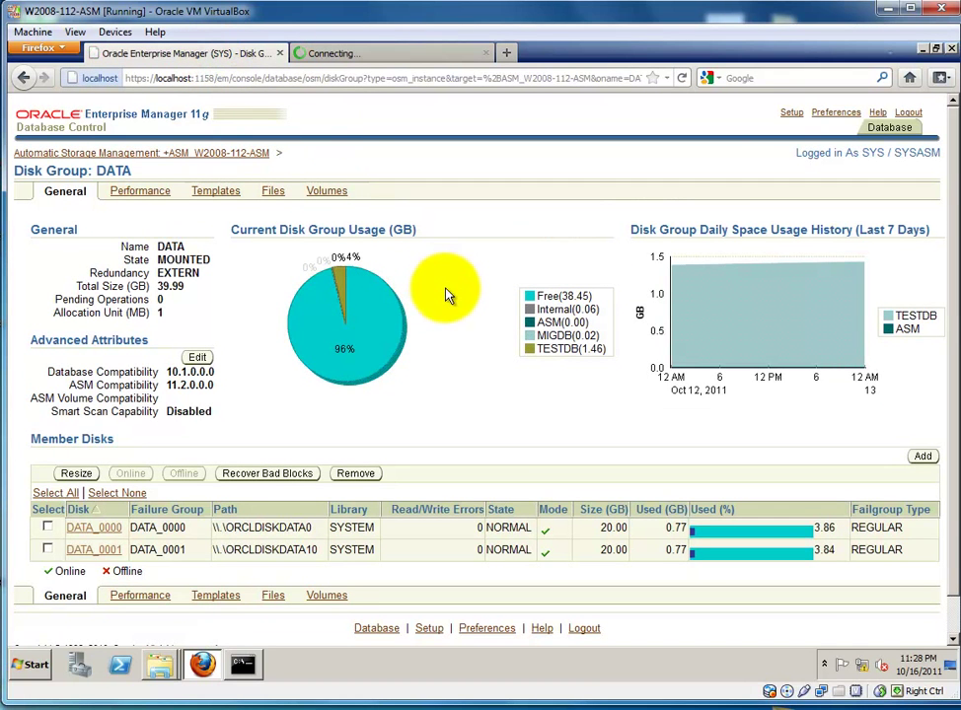
# Browse the DATA disk group's files, expanding the MIGDB folder with its CONTROLFILE and DATAFILE subfolders
pyautogui.click(275, 191)
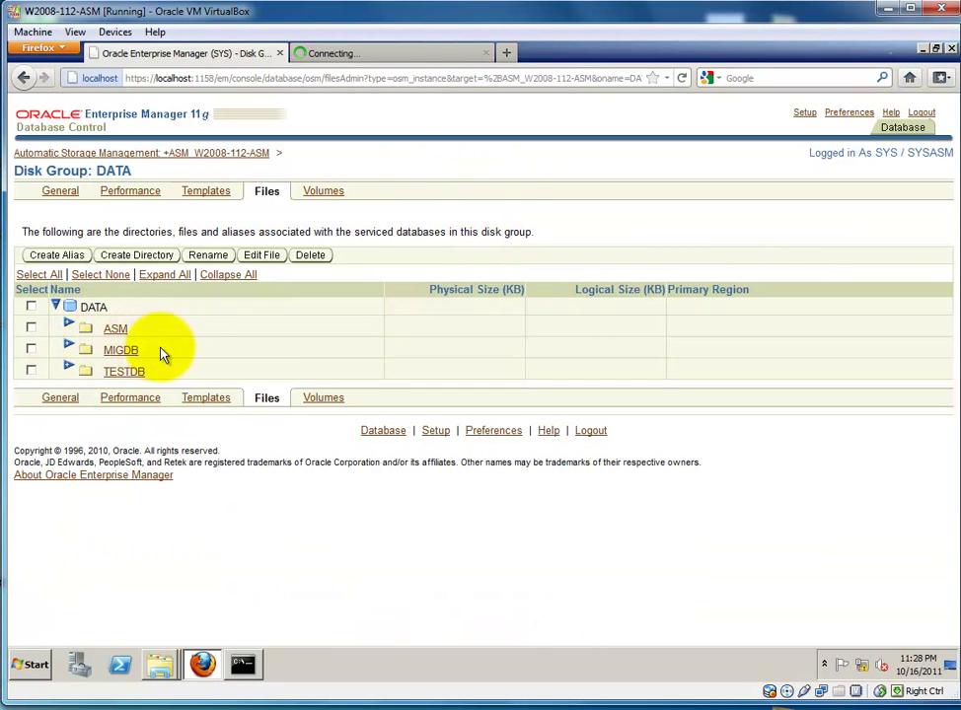
pyautogui.click(119, 352)
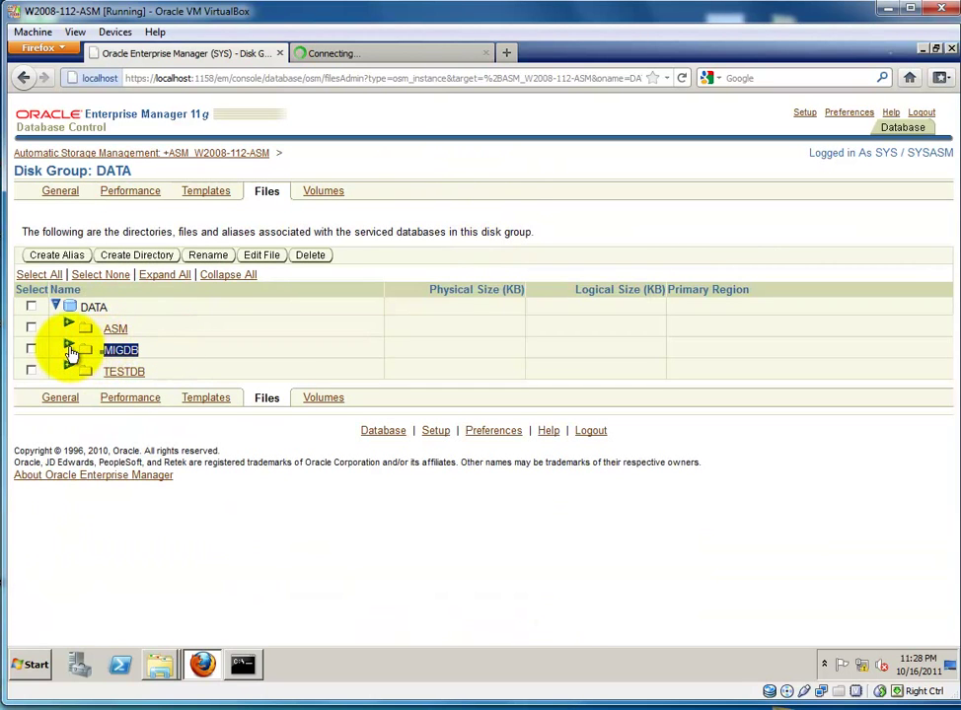
pyautogui.click(69, 350)
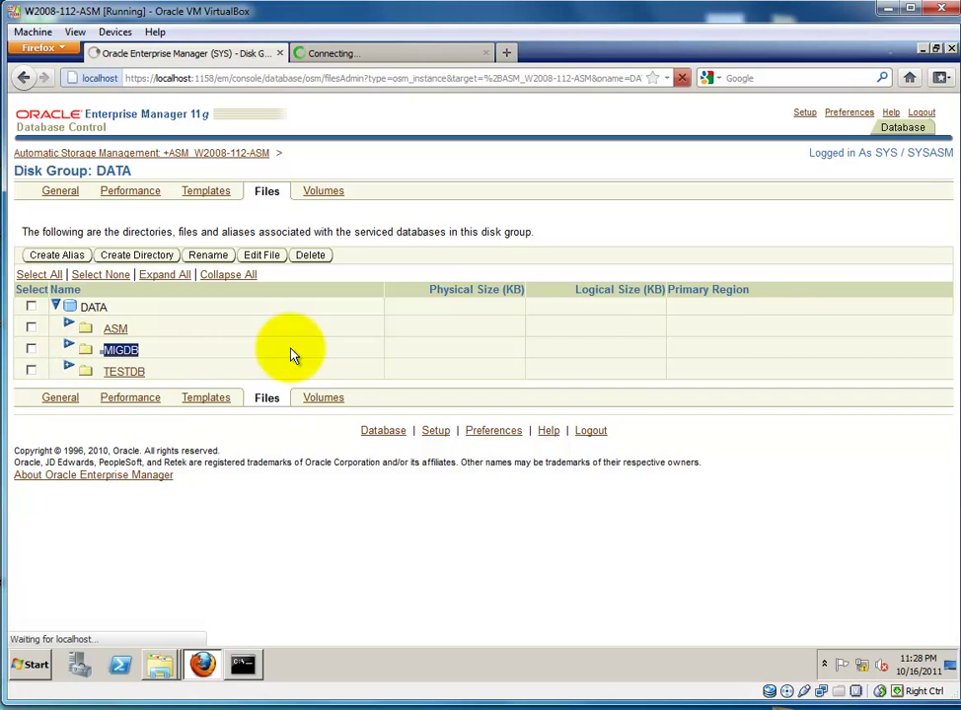
pyautogui.moveTo(198, 377); pyautogui.dragTo(83, 380)
pyautogui.click(81, 366)
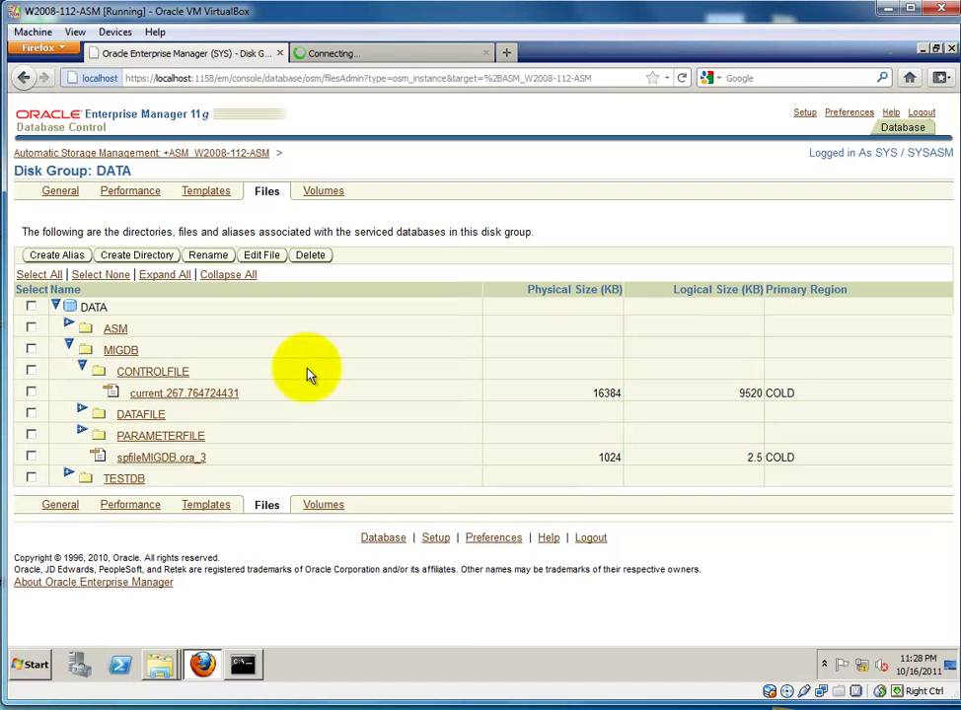
pyautogui.click(82, 410)
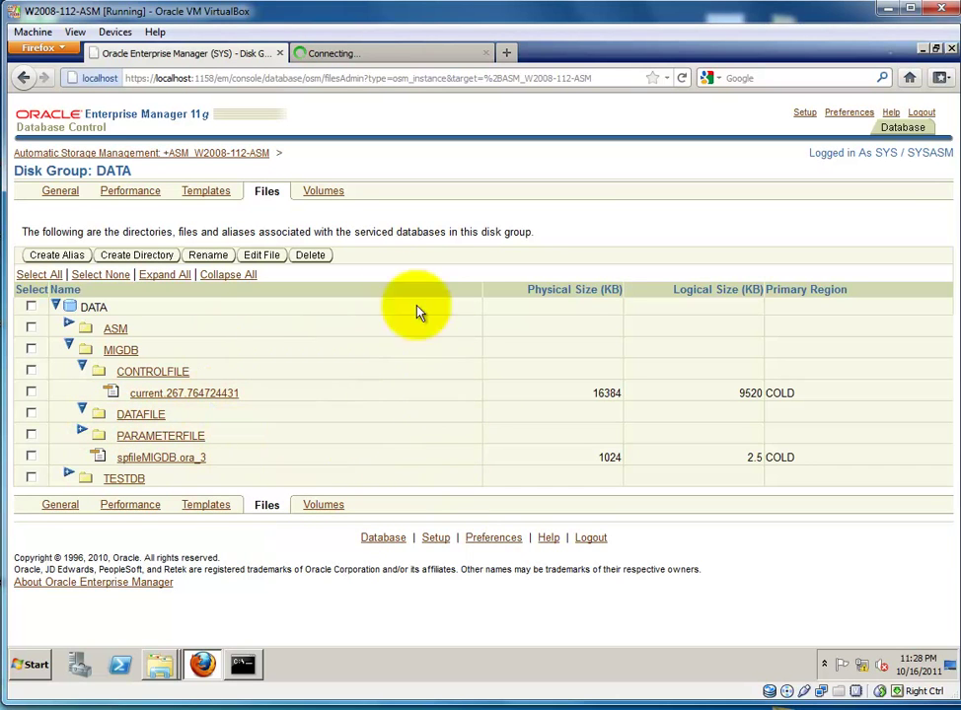
# Check whether MIGDB's console page has loaded, and return to open the DATA disk group's performance page
pyautogui.click(384, 57)
pyautogui.click(247, 54)
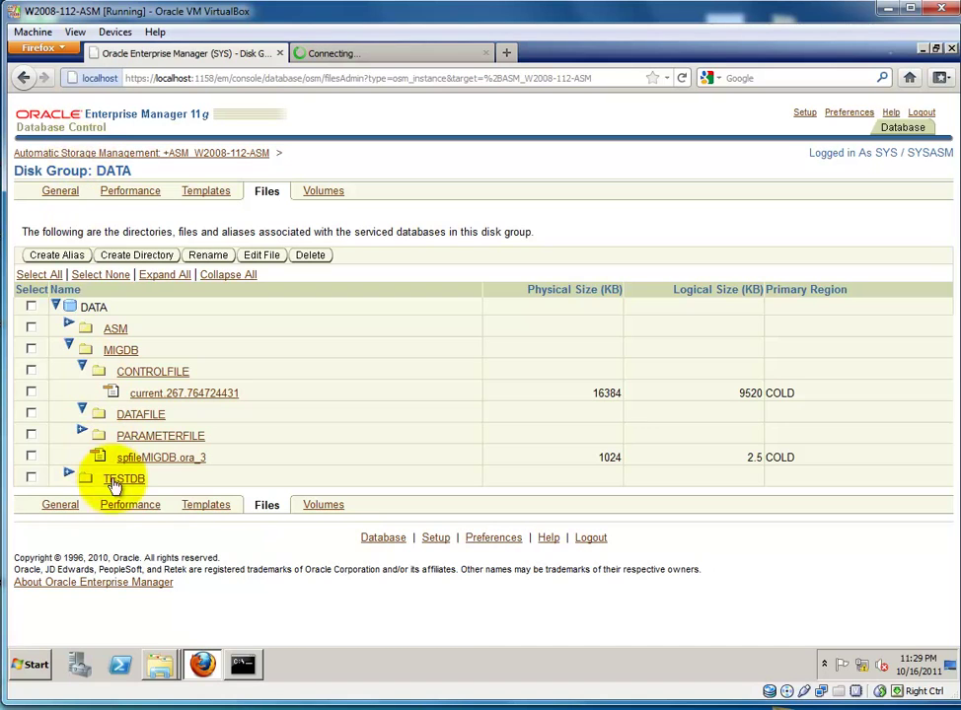
pyautogui.click(129, 504)
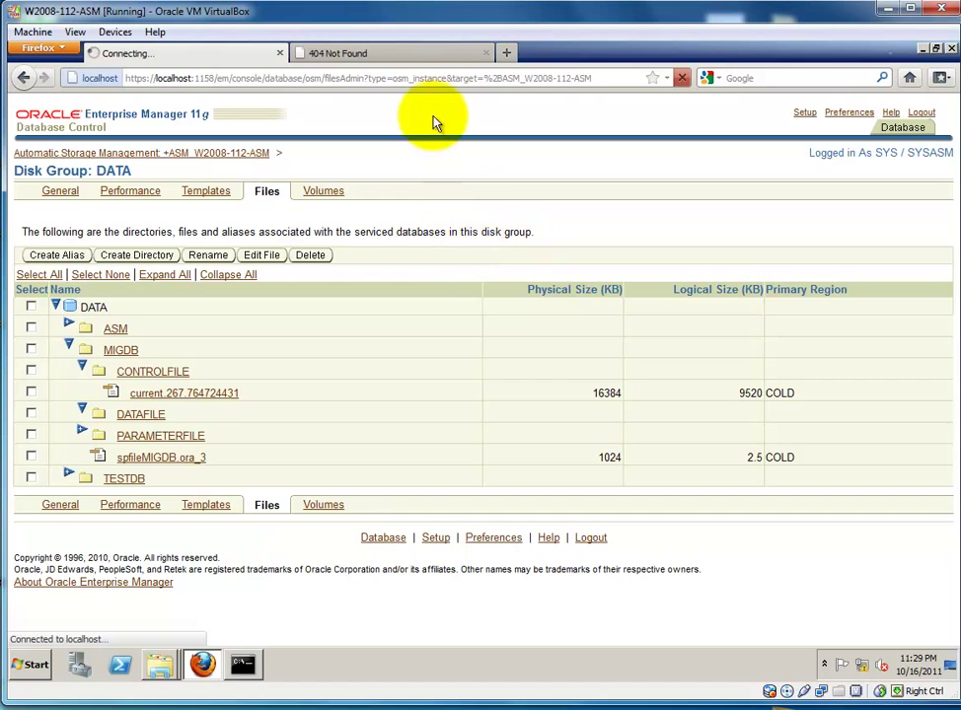
# Switch to the Command Prompt window and exit the ASMCMD session
pyautogui.click(242, 664)
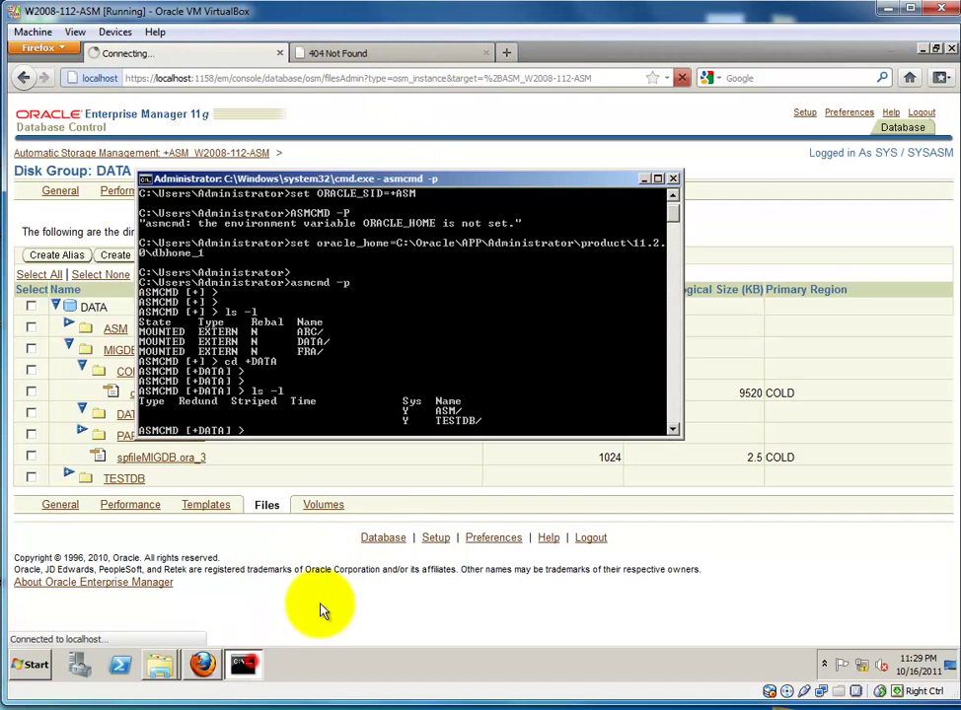
pyautogui.write('ex')
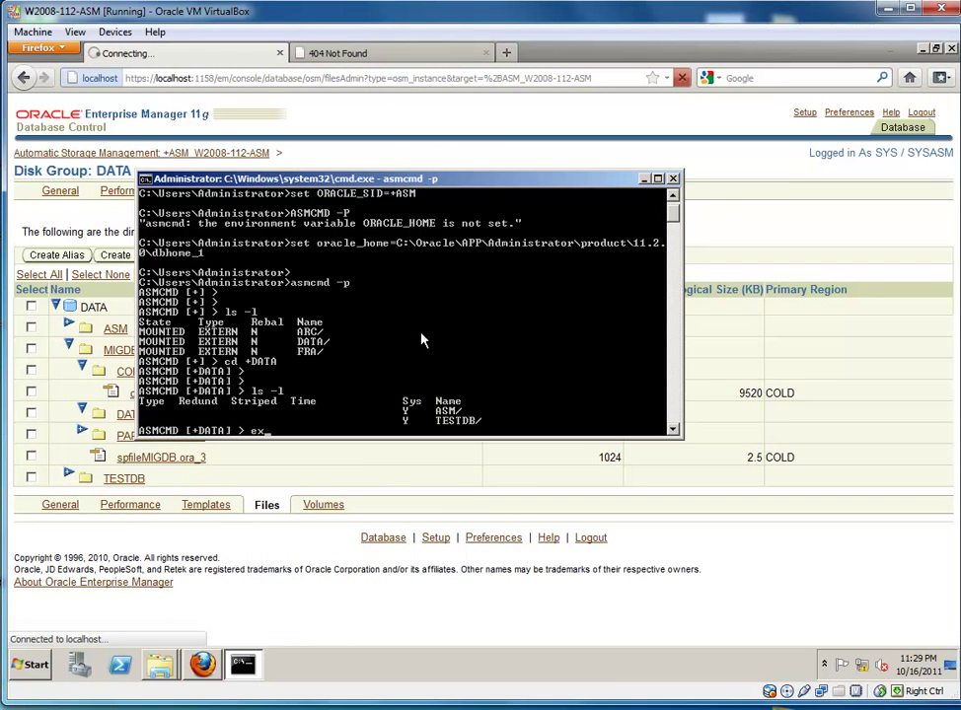
pyautogui.write('it')
pyautogui.press('Return')
pyautogui.press('Return')
pyautogui.press('Return')
pyautogui.press('Return')
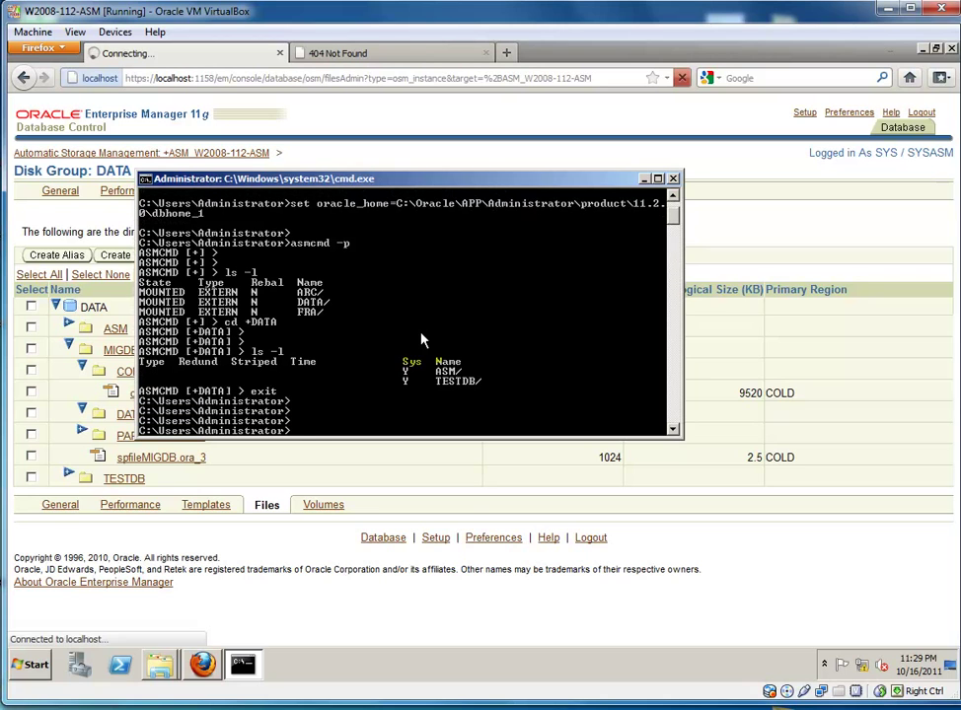
# Set oracle_sid to MIGDB and start SQL*Plus with "sqlplus / as sysdba"
pyautogui.write('set oracle_sid=MIGDB')
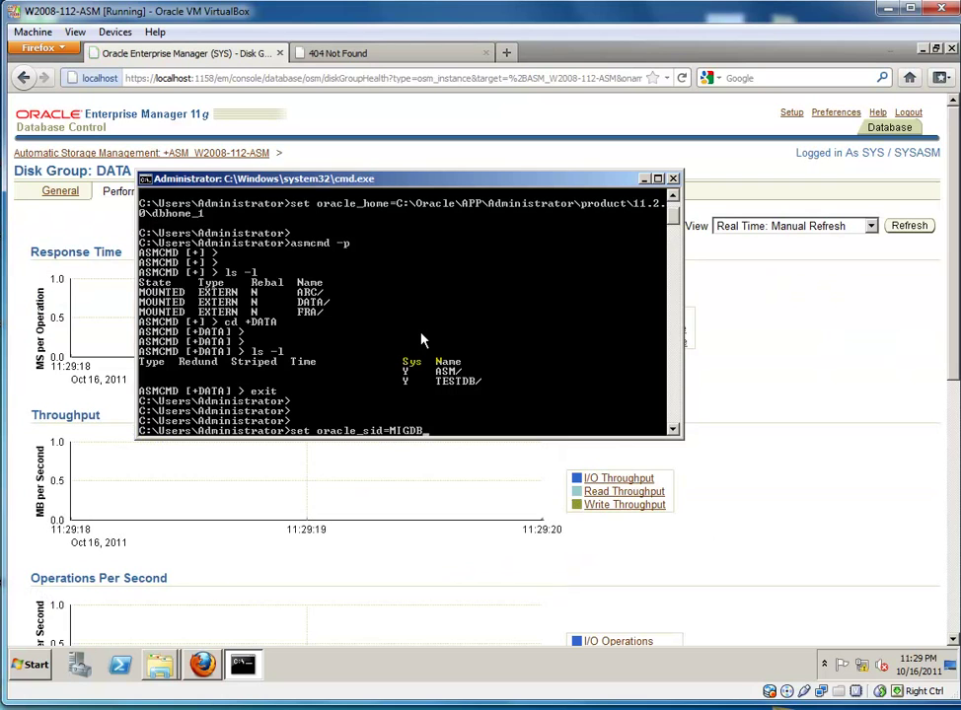
pyautogui.press('Return')
pyautogui.write('sqlplus / as ssydba')
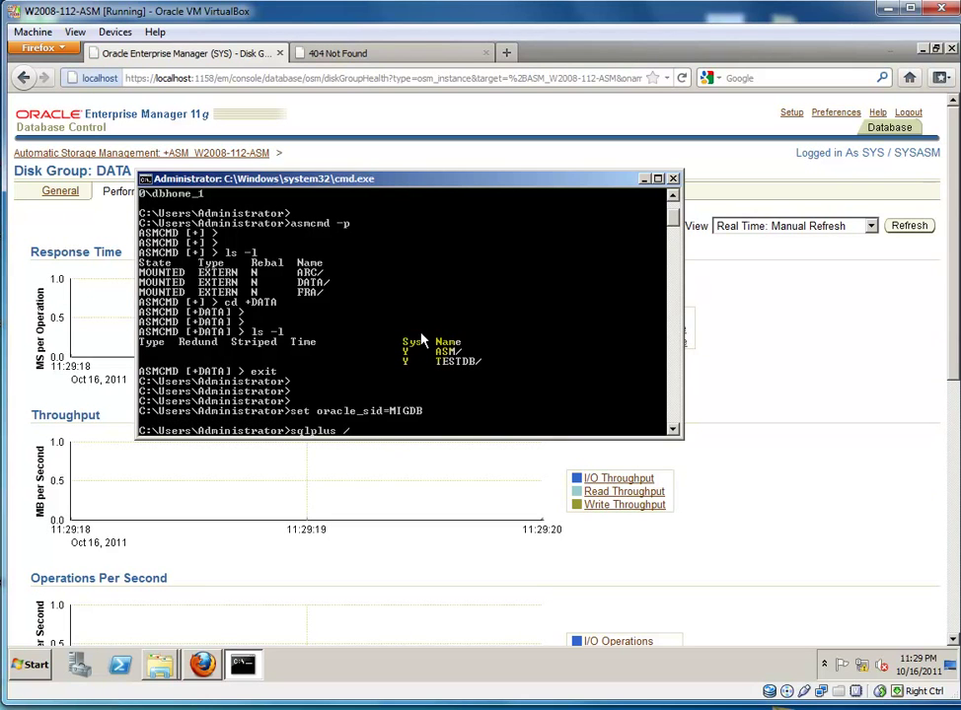
pyautogui.press('BackSpace')
pyautogui.press('BackSpace')
pyautogui.press('BackSpace')
pyautogui.press('BackSpace')
pyautogui.press('BackSpace')
pyautogui.write('ysdba')
pyautogui.press('Return')
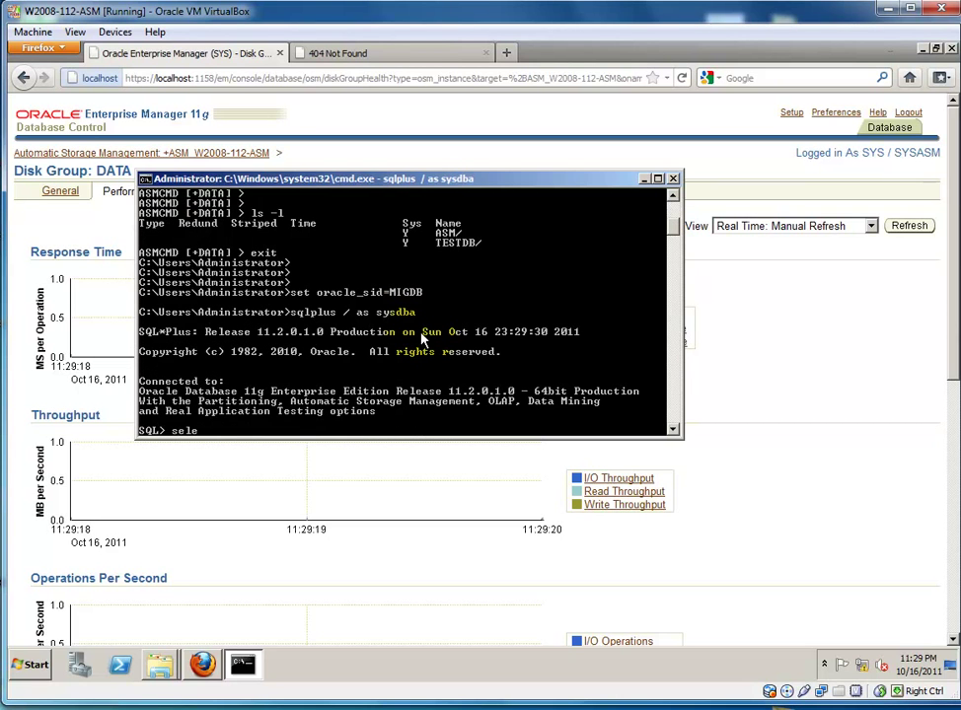
# Try to query the connected instance with "select instance from v$instance;"
pyautogui.write('select nam')
pyautogui.press('BackSpace')
pyautogui.press('BackSpace')
pyautogui.press('BackSpace')
pyautogui.press('BackSpace')
pyautogui.press('BackSpace')
pyautogui.press('BackSpace')
pyautogui.press('BackSpace')
pyautogui.write('instance from v')
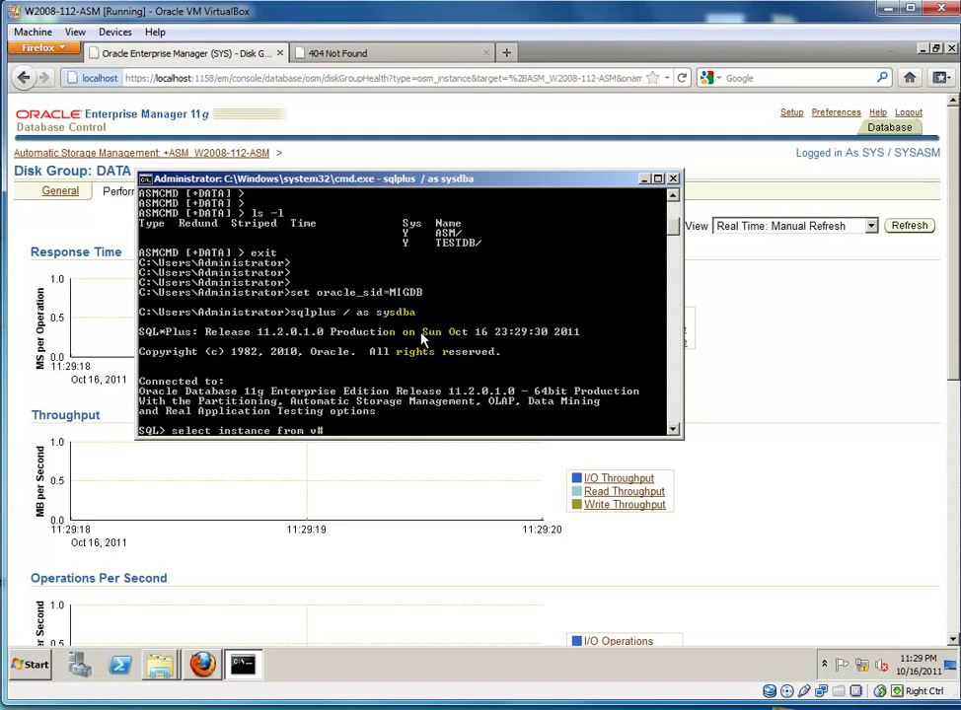
pyautogui.write('$instance;')
pyautogui.press('Return')
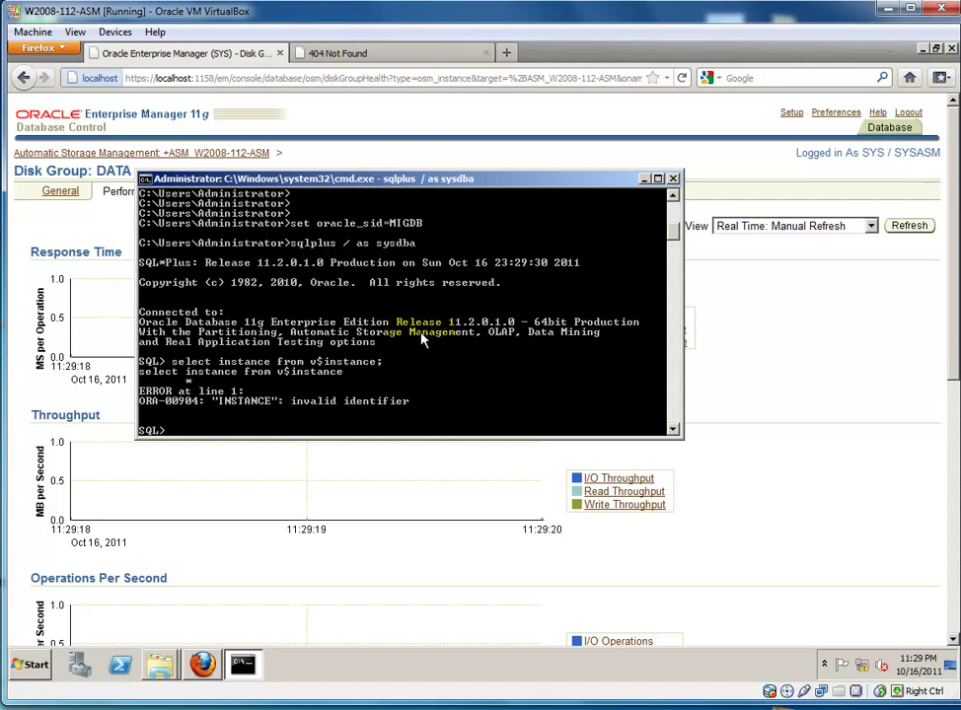
# Correct the column to instance_name and rerun the query against v$instance
pyautogui.press('Up')
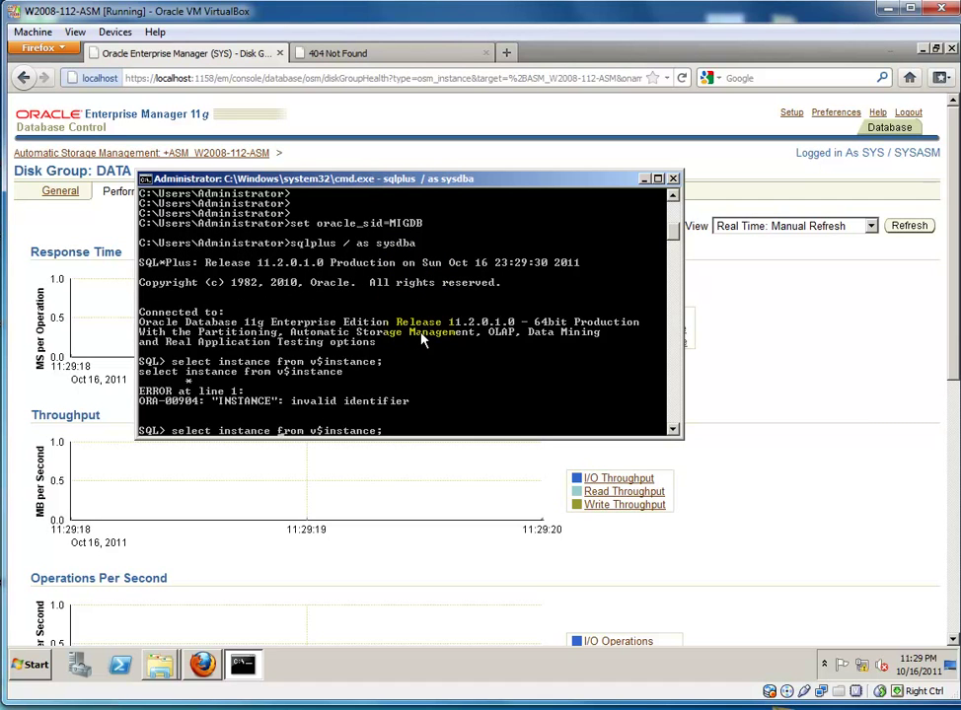
pyautogui.write('_name')
pyautogui.press('Return')
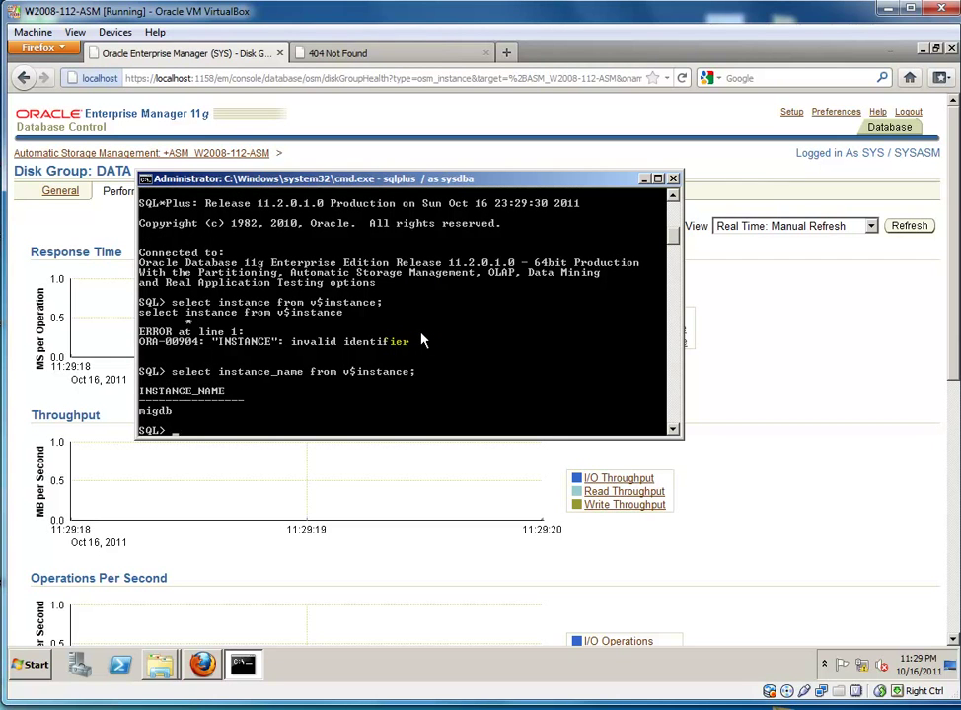
pyautogui.press('Return')
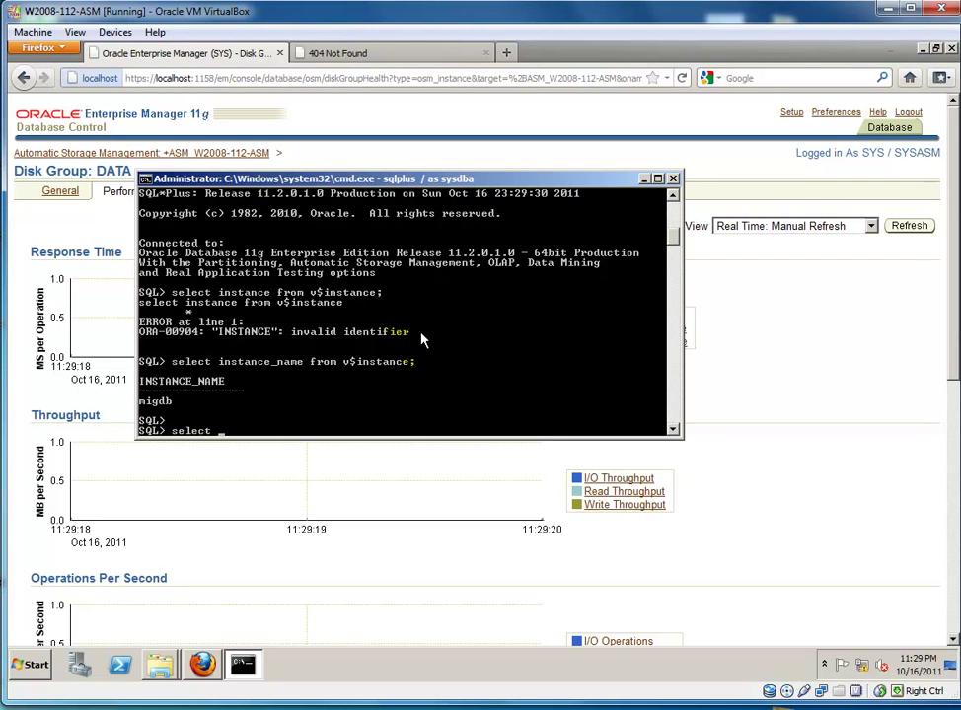
# Discard the started select statement, describe v$datafile, and look through its column list
pyautogui.press('BackSpace')
pyautogui.press('BackSpace')
pyautogui.press('BackSpace')
pyautogui.press('BackSpace')
pyautogui.press('BackSpace')
pyautogui.write('desc v$datafile')
pyautogui.press('Return')
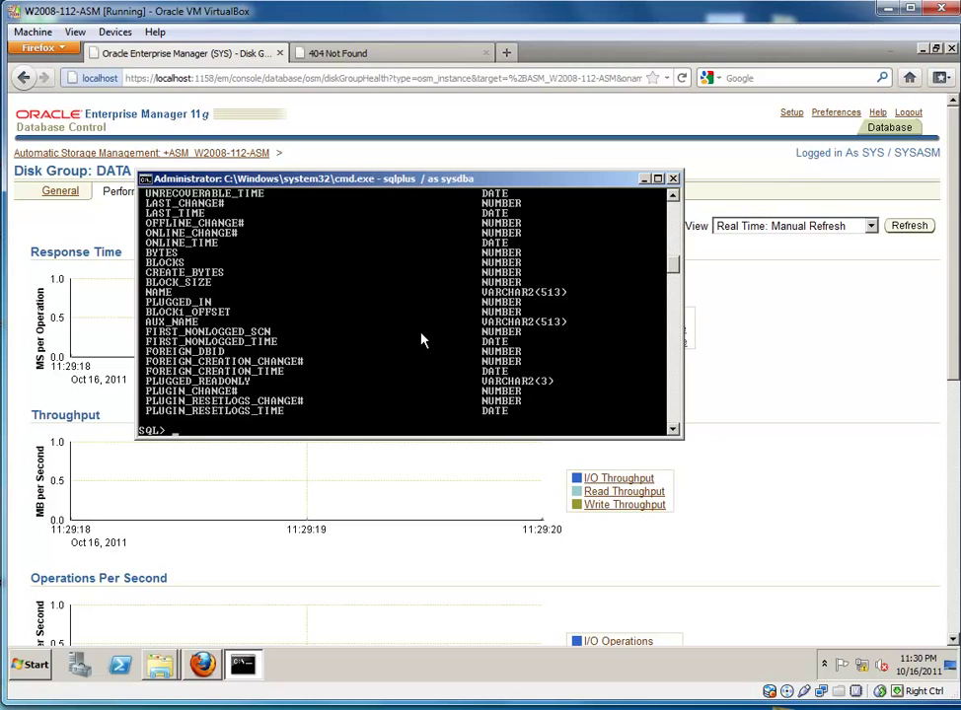
pyautogui.scroll(4, 421, 340)
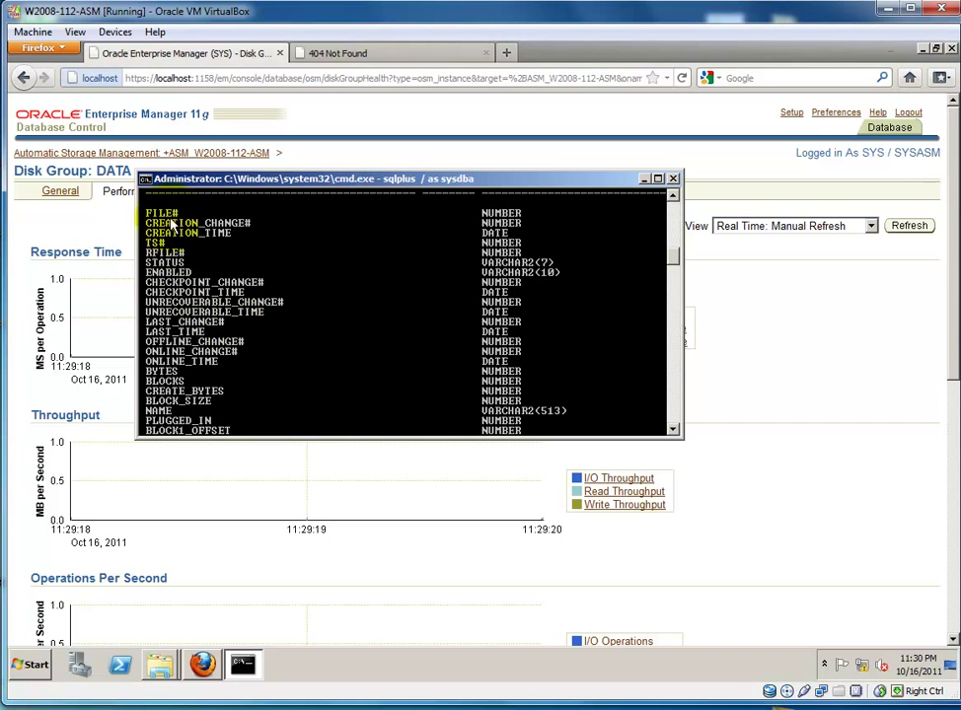
# Run "select file#, name from v$datafile;" and look through the listed datafile paths
pyautogui.scroll(-5, 354, 248)
pyautogui.write('se')
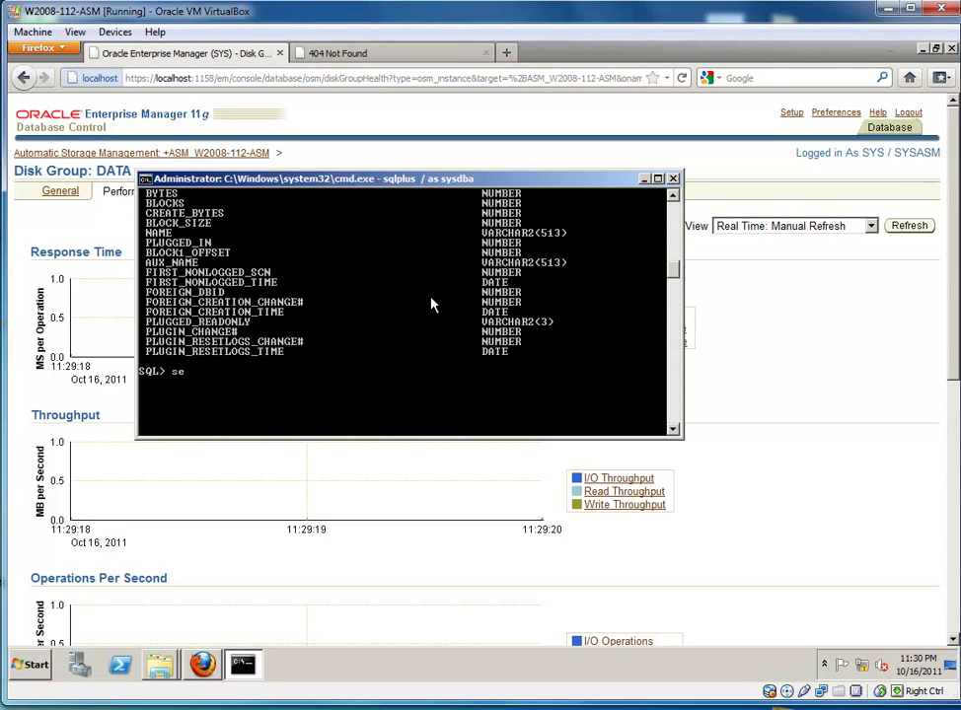
pyautogui.write('lect file#, name  free')
pyautogui.press('BackSpace')
pyautogui.press('BackSpace')
pyautogui.write('om')
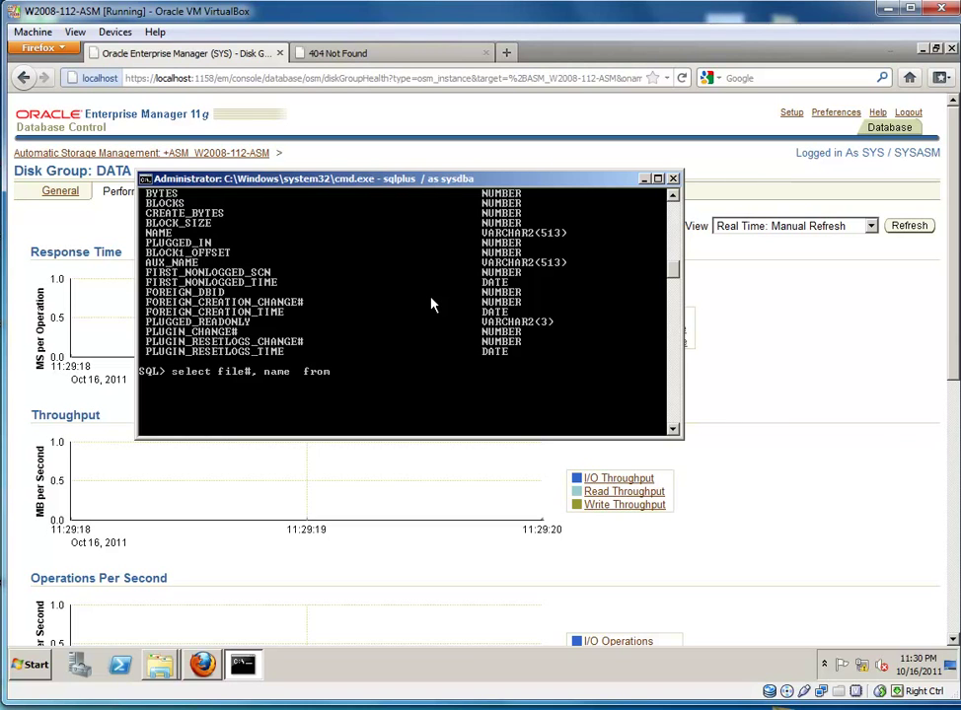
pyautogui.write(' v$datafile;')
pyautogui.press('Return')
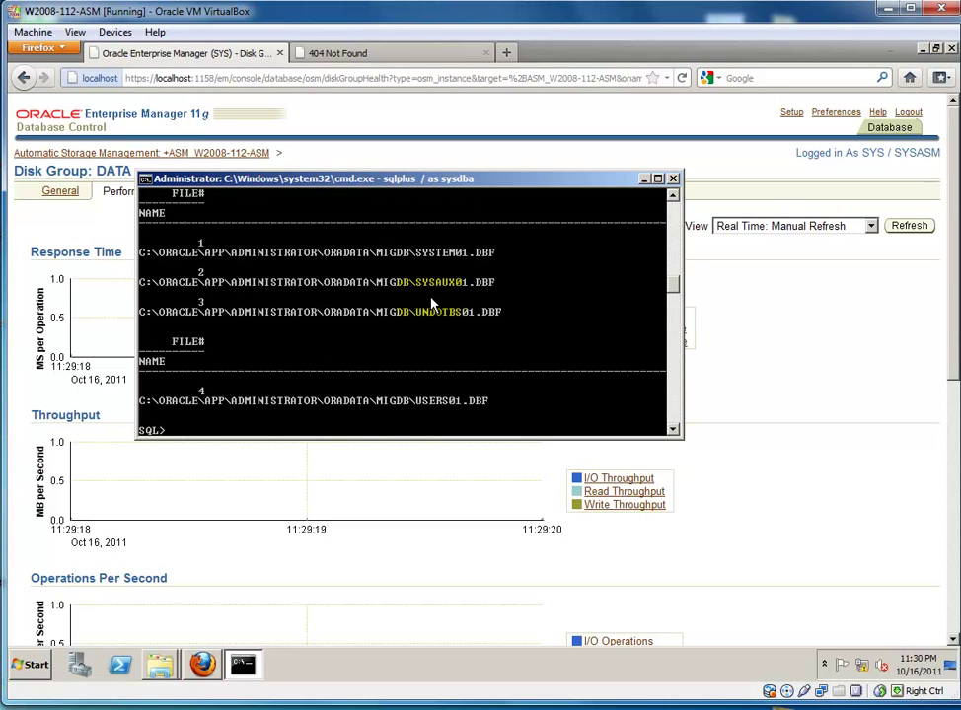
pyautogui.scroll(3, 367, 355)
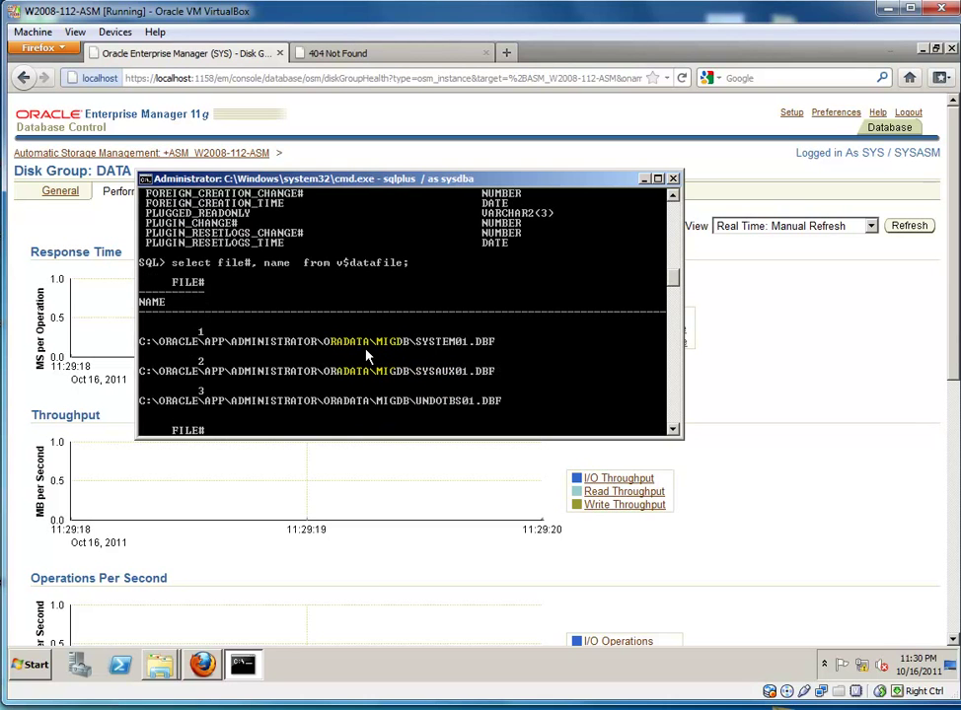
pyautogui.scroll(-4, 367, 355)
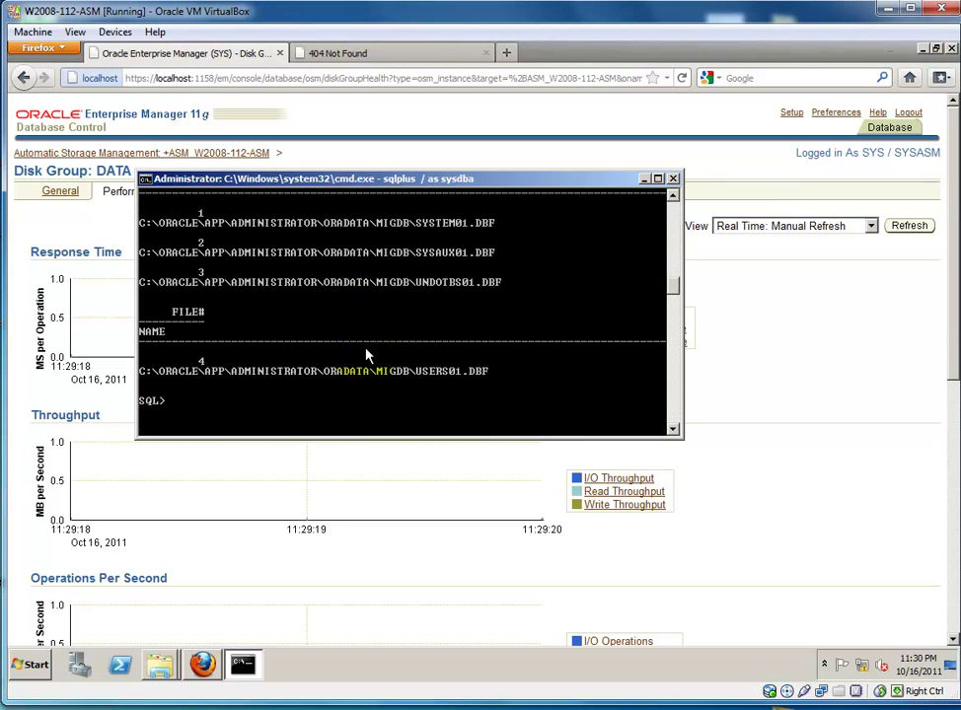
# Exit SQL*Plus and close the command prompt window
pyautogui.write('exit')
pyautogui.press('Return')
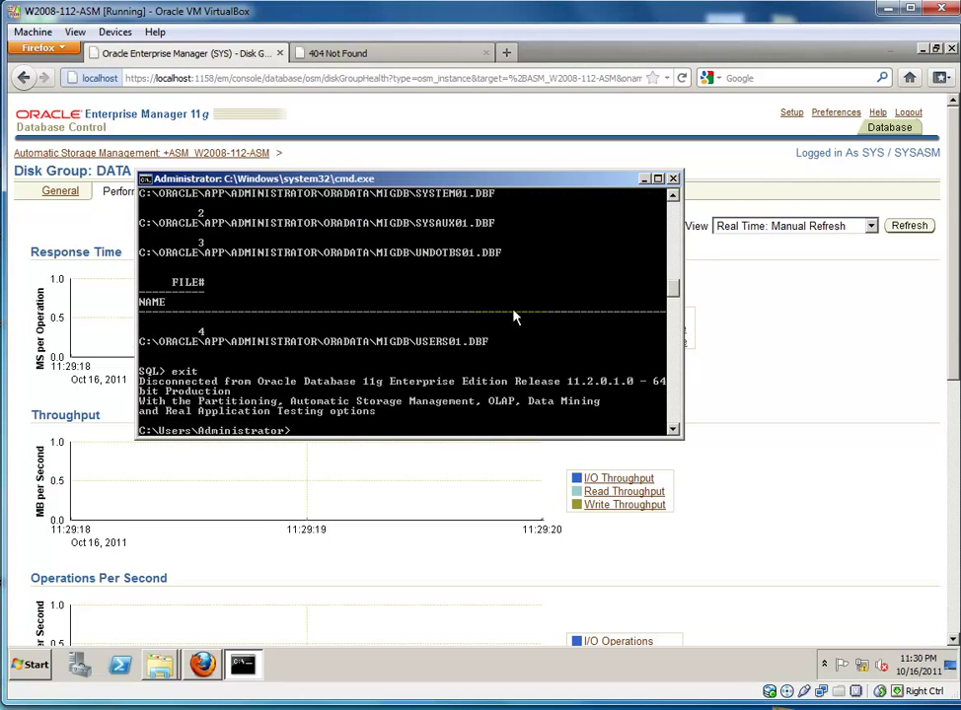
pyautogui.click(673, 179)
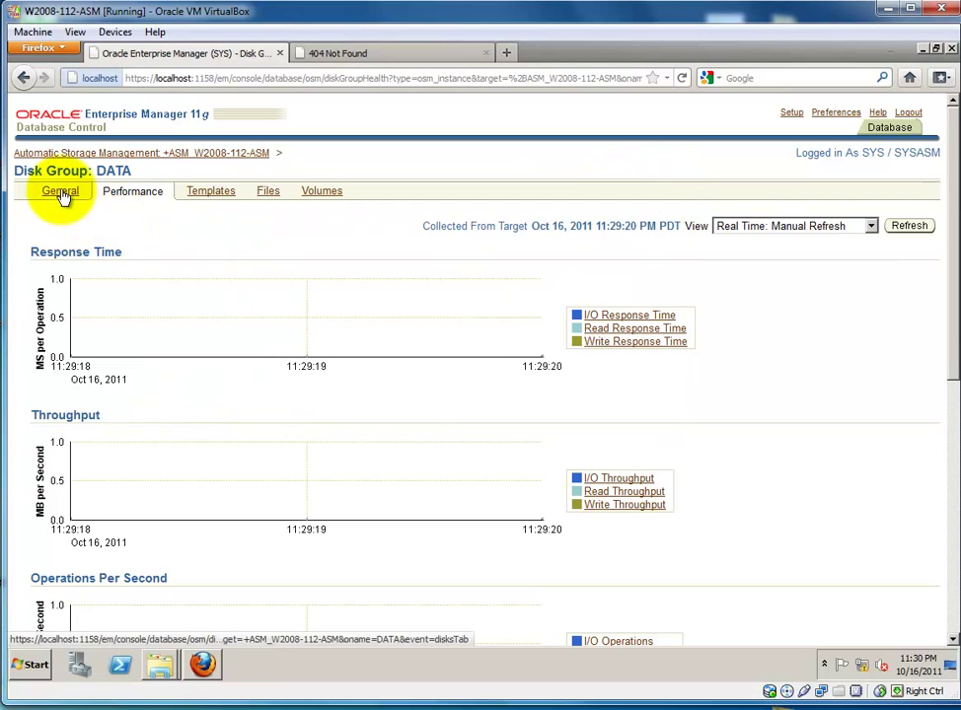
# Return to the +ASM_W2008-112-ASM page and reload the MIGDB database console address in the other browser page
pyautogui.click(163, 154)
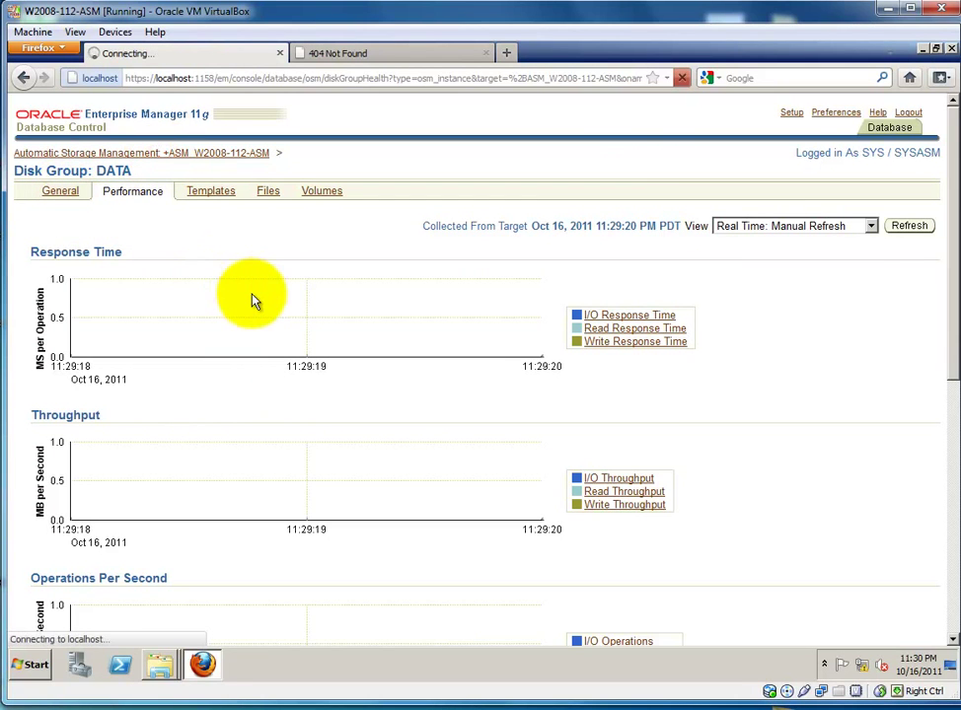
pyautogui.click(379, 53)
pyautogui.click(375, 78)
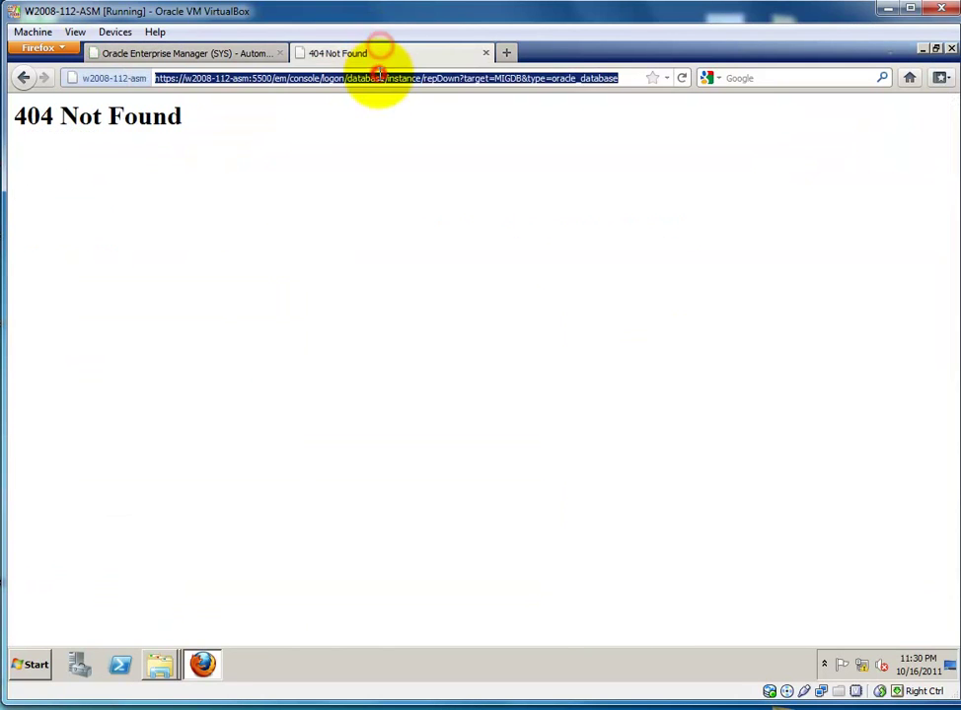
pyautogui.press('Return')
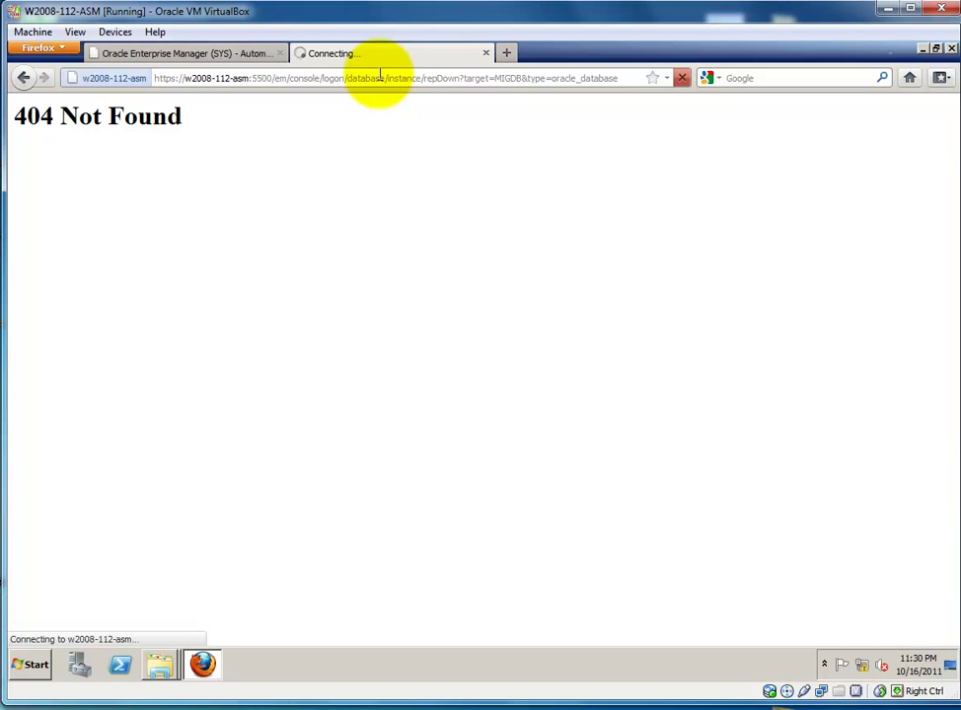
# Go back to the ASM disk group list and open the DATA disk group's general page
pyautogui.click(217, 53)
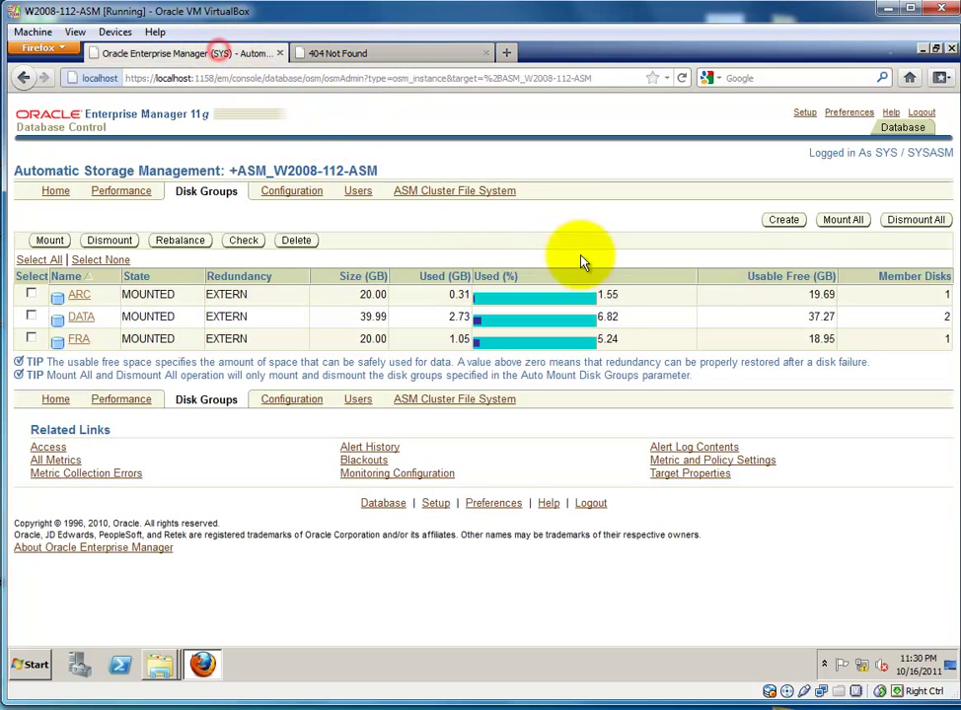
pyautogui.click(83, 321)
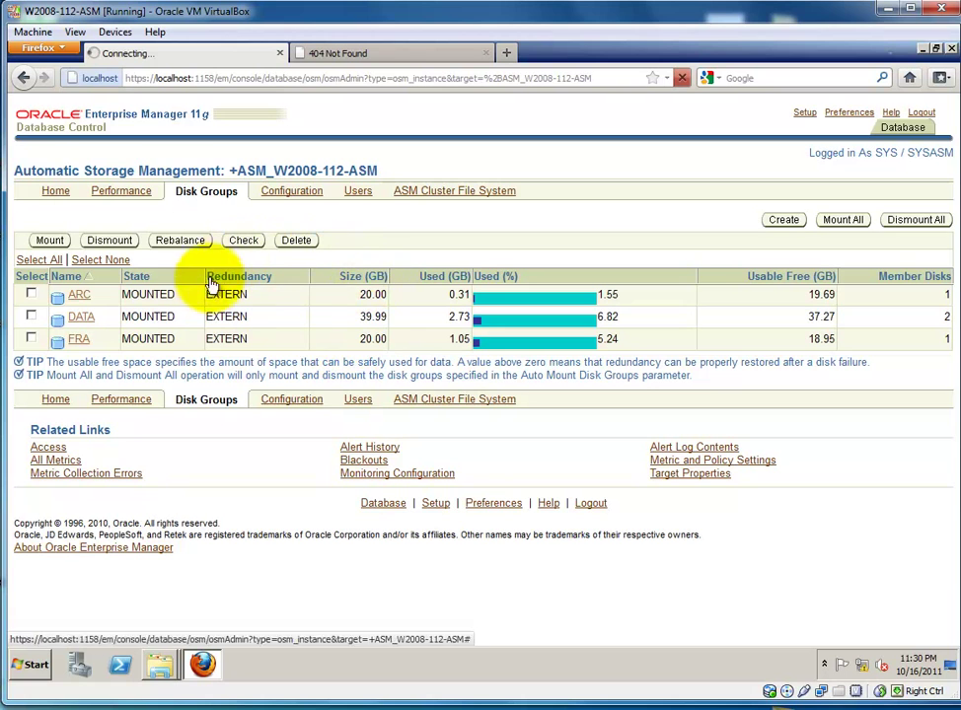
pyautogui.click(85, 318)
pyautogui.click(79, 316)
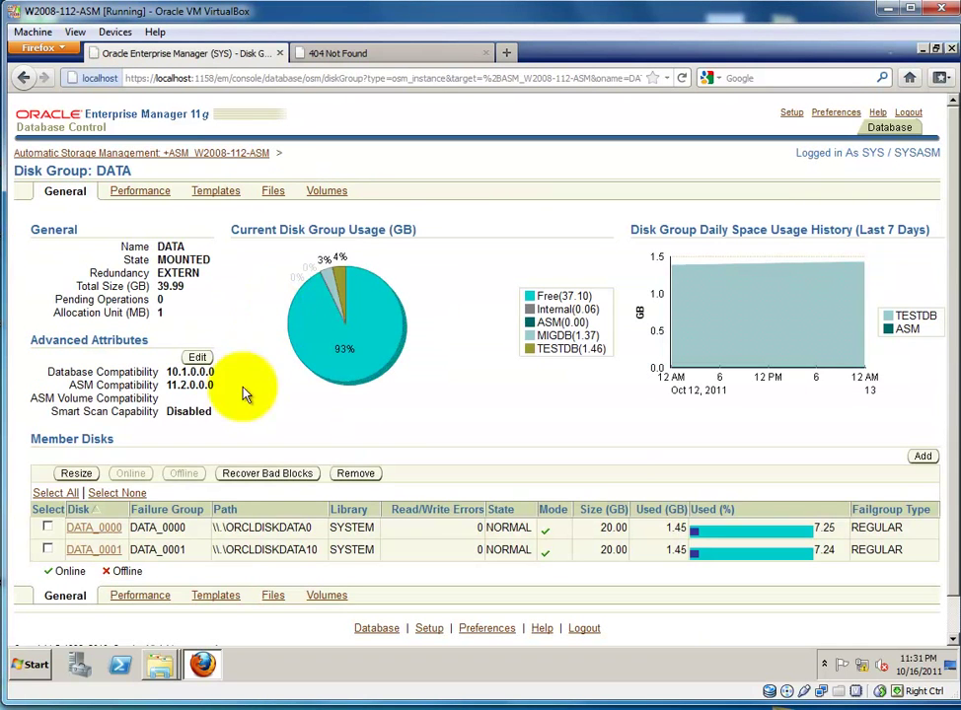
# Show the DATA disk group's files, expand MIGDB and its DATAFILE folder, and highlight the listed datafiles
pyautogui.click(274, 190)
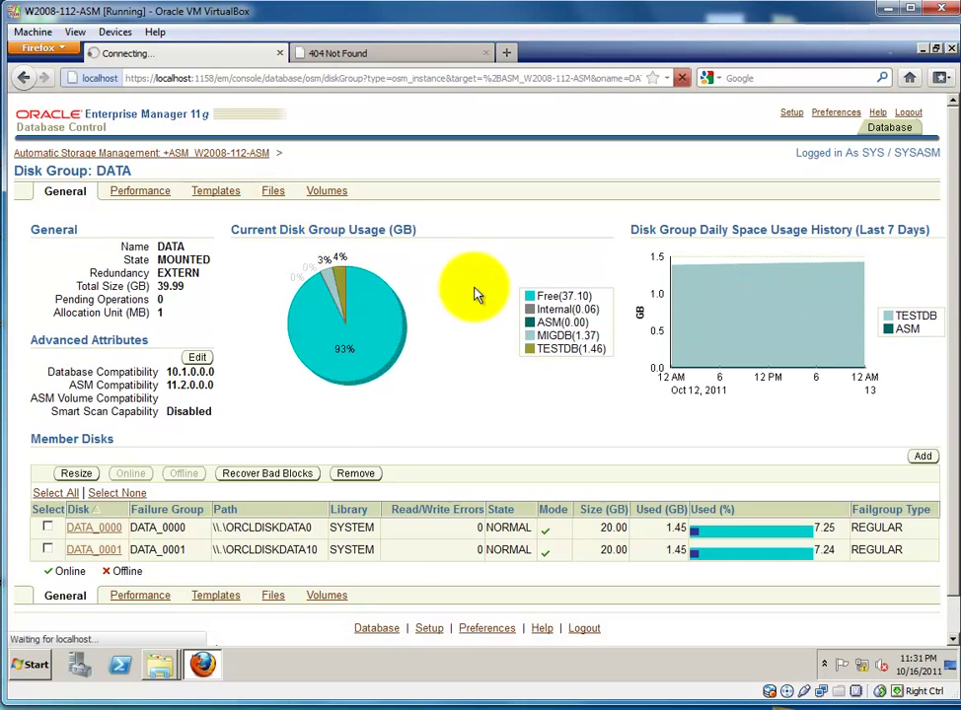
pyautogui.click(68, 347)
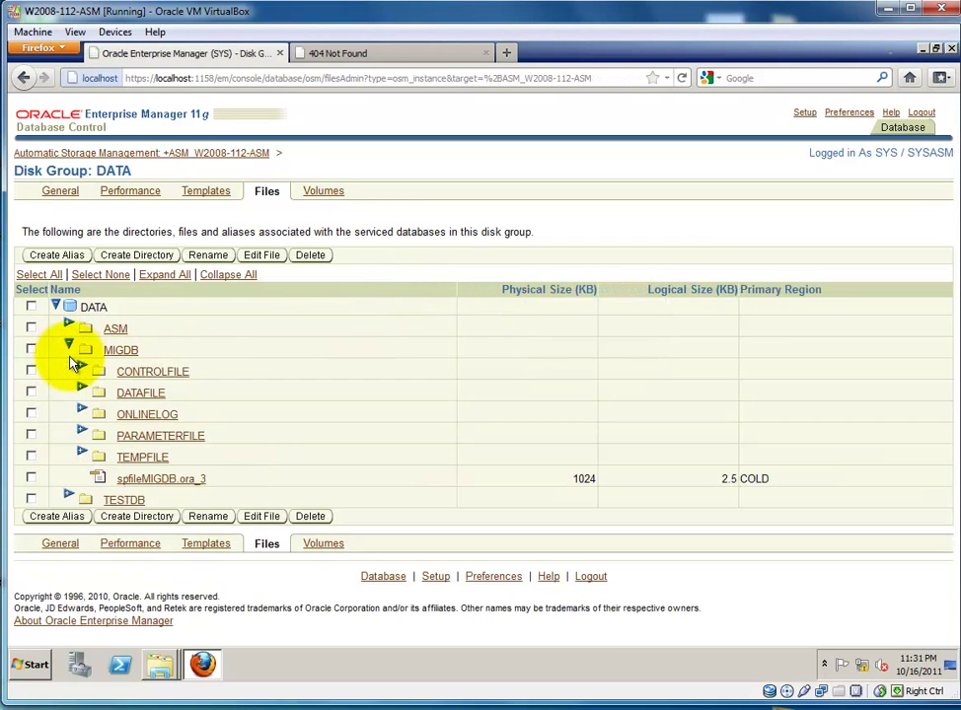
pyautogui.click(83, 390)
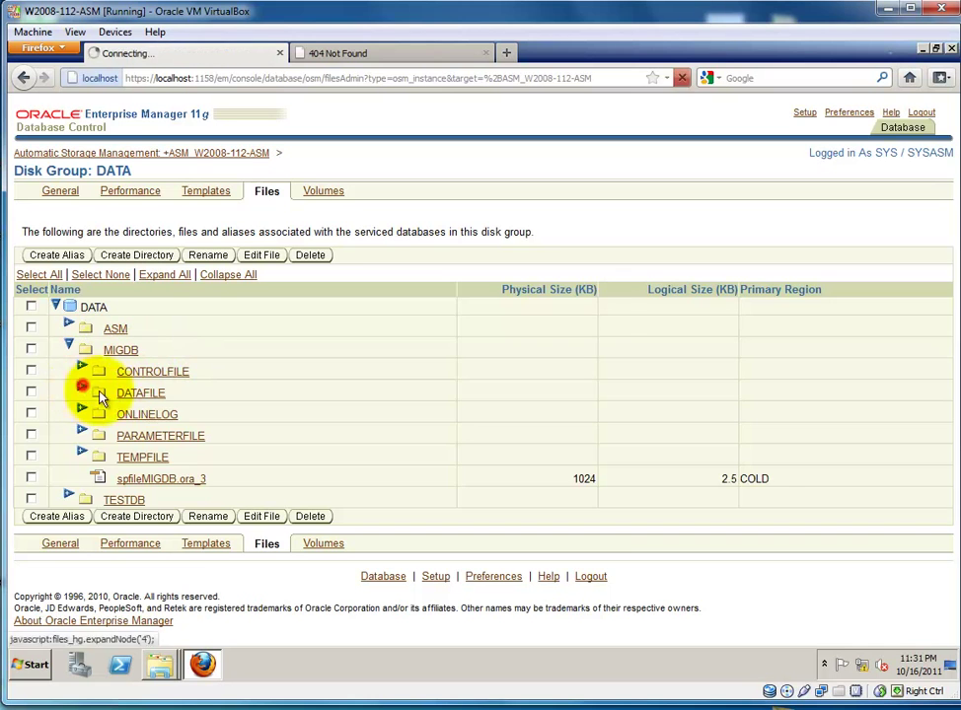
pyautogui.moveTo(275, 482); pyautogui.dragTo(108, 419)
pyautogui.click(268, 490)
pyautogui.moveTo(275, 483); pyautogui.dragTo(96, 410)
# Open a new command prompt and set oracle_sid to migdb
pyautogui.click(22, 656)
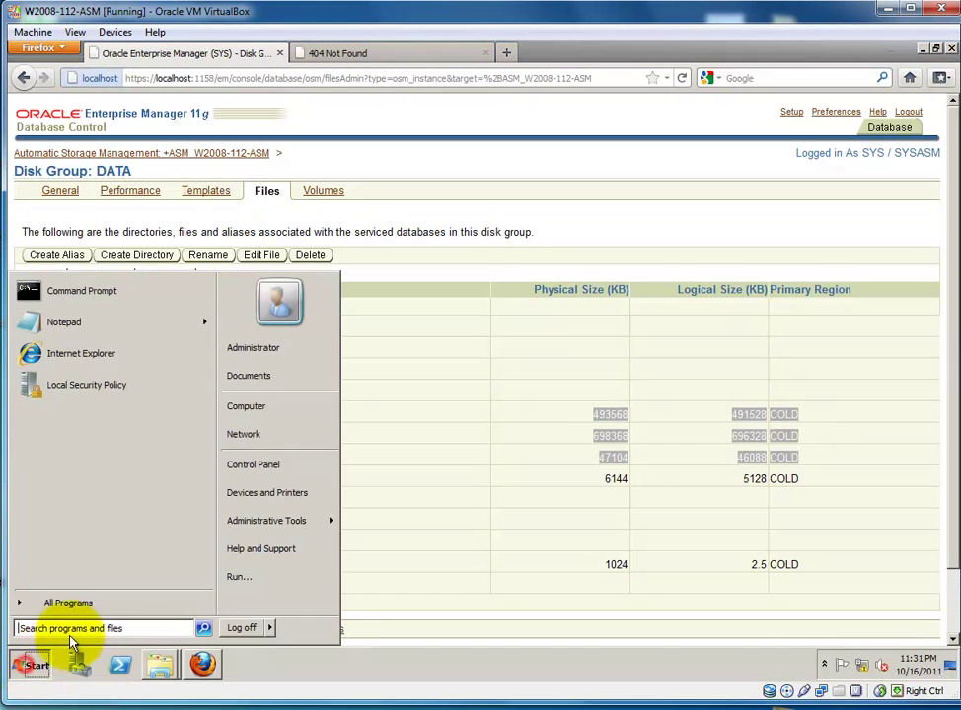
pyautogui.write('cm')
pyautogui.press('Return')
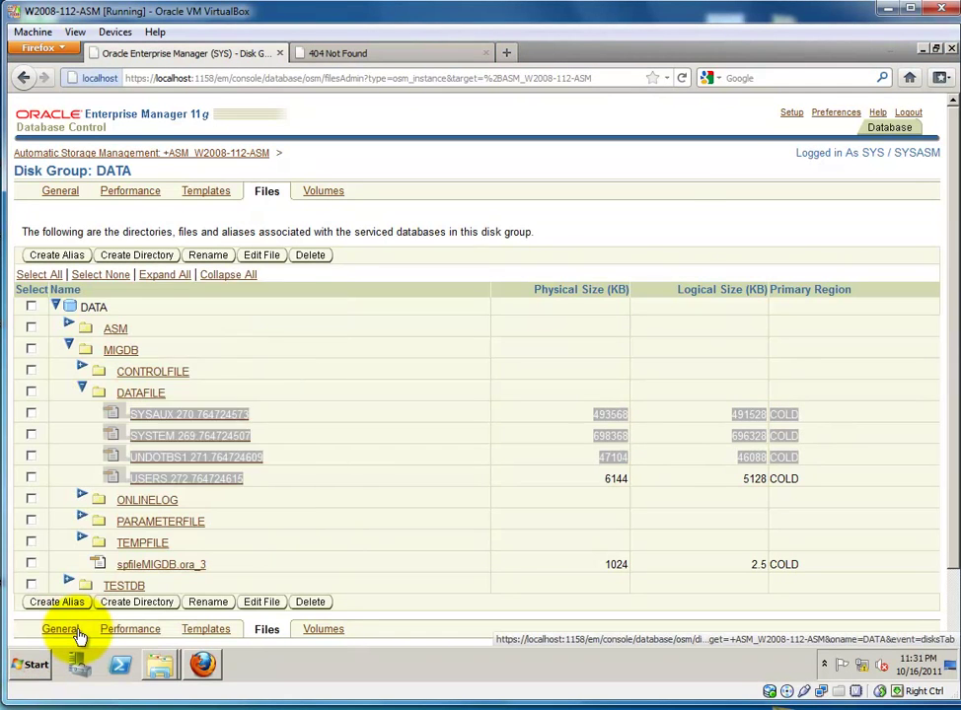
pyautogui.write('set oracle_sid=')
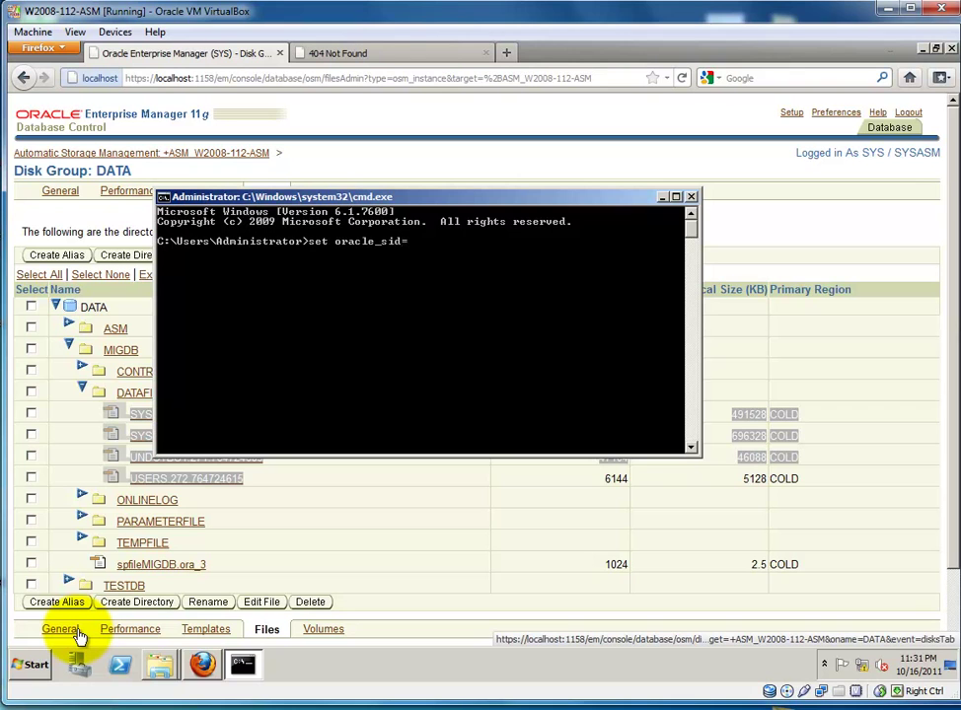
pyautogui.write('migdb')
pyautogui.press('Return')
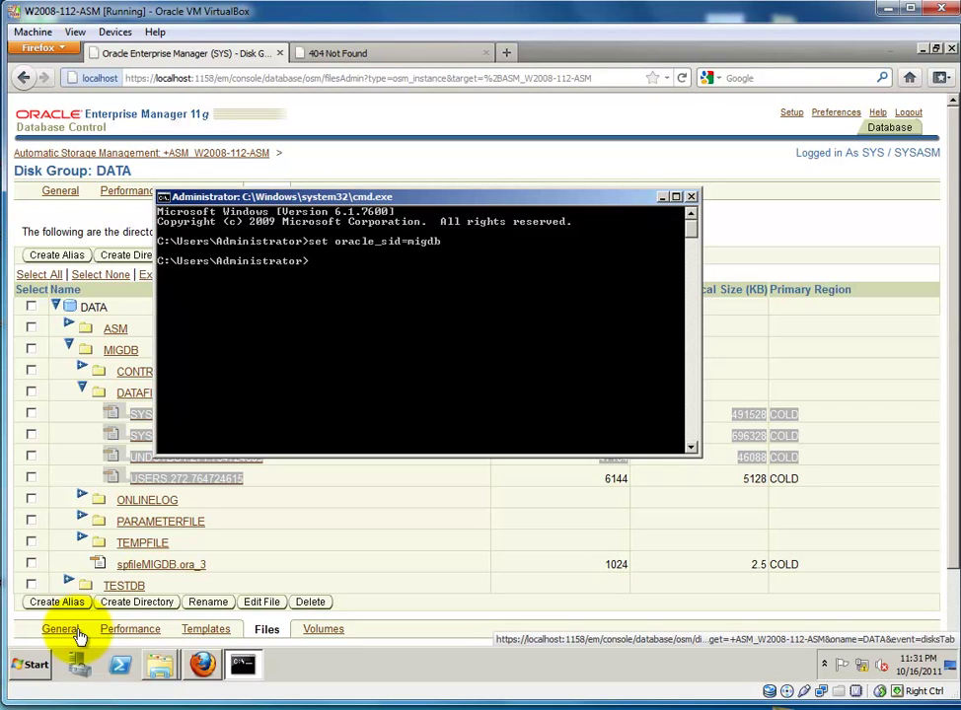
# Start SQL*Plus with "sqlplus / as sysdba", correcting the misspelled sysdba
pyautogui.write('sqlplus')
pyautogui.write('  / a')
pyautogui.write('s ssydba')
pyautogui.press('Return')
pyautogui.press('Up')
pyautogui.press('Left')
pyautogui.press('Left')
pyautogui.press('Left')
pyautogui.press('BackSpace')
pyautogui.press('BackSpace')
pyautogui.write('ys')
pyautogui.press('Return')
# List the datafile names with "select name from v$datafile;" and exit SQL*Plus
pyautogui.write('select nam')
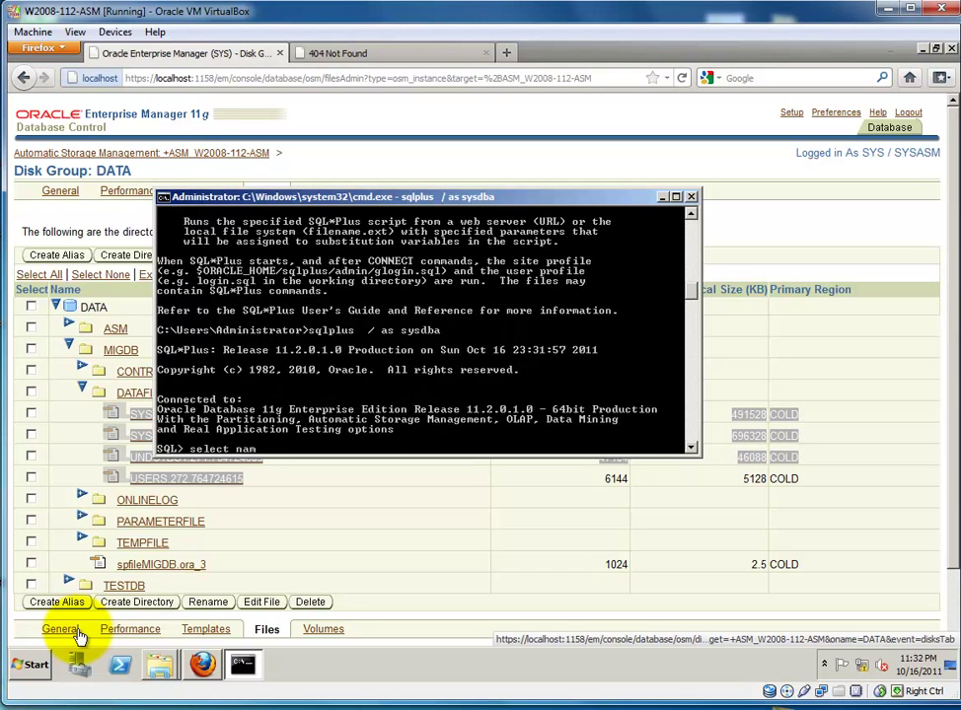
pyautogui.write('e from v$datafile;')
pyautogui.press('Return')
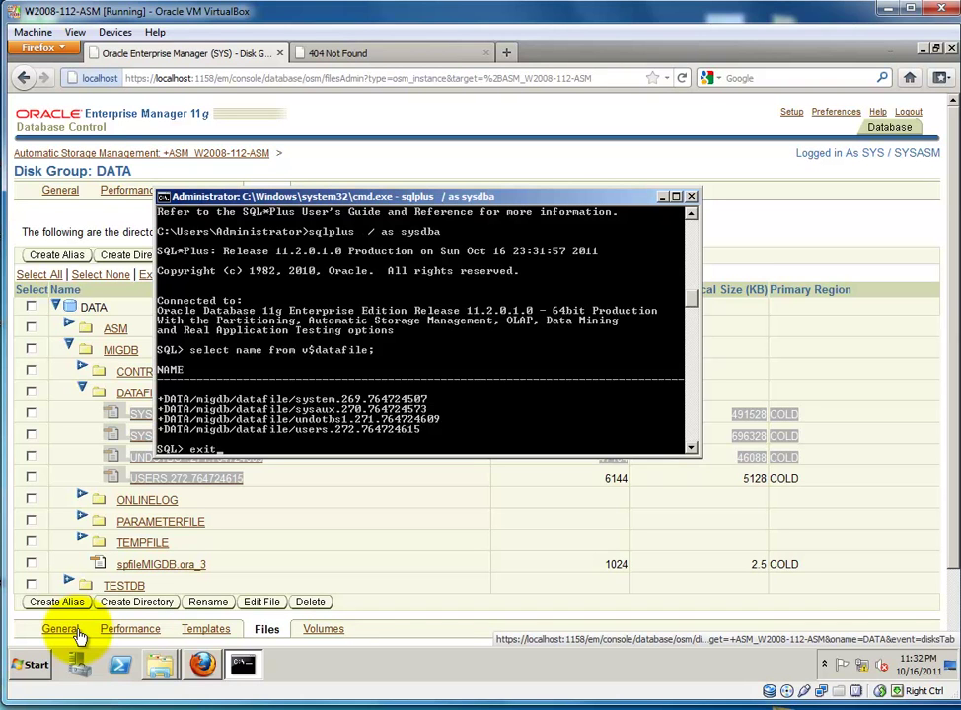
pyautogui.write('exit')
pyautogui.press('Return')
pyautogui.press('Return')
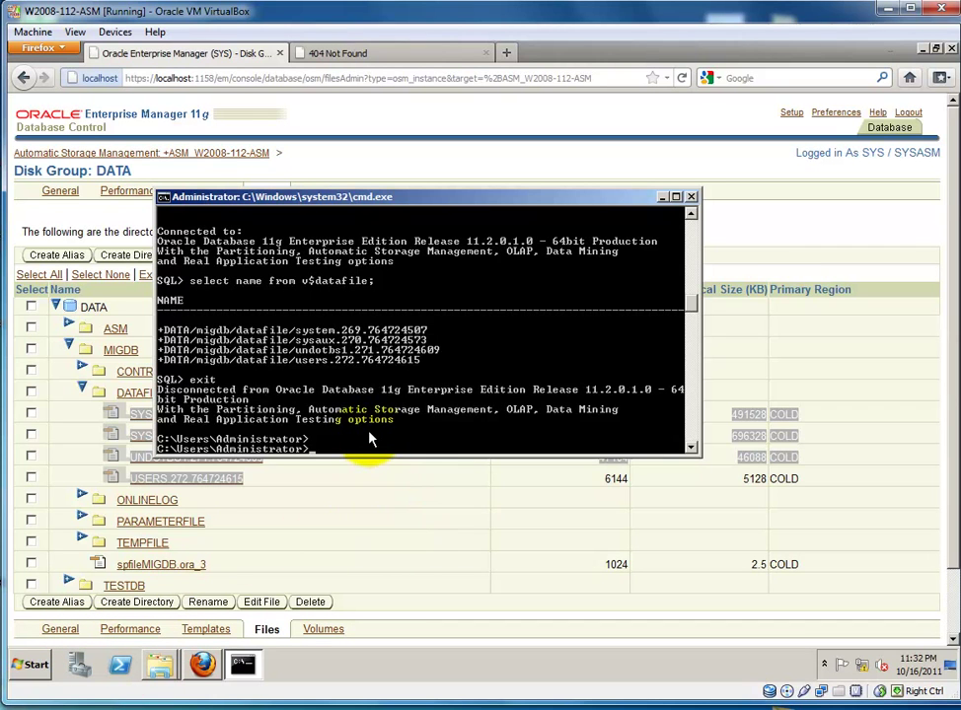
# Reconnect with "sqlplus / as sysdba" and create the parameter file C:\pfile.ora from the spfile
pyautogui.write('sqlplus  / as sysdba')
pyautogui.press('Return')
pyautogui.write('create pfi')
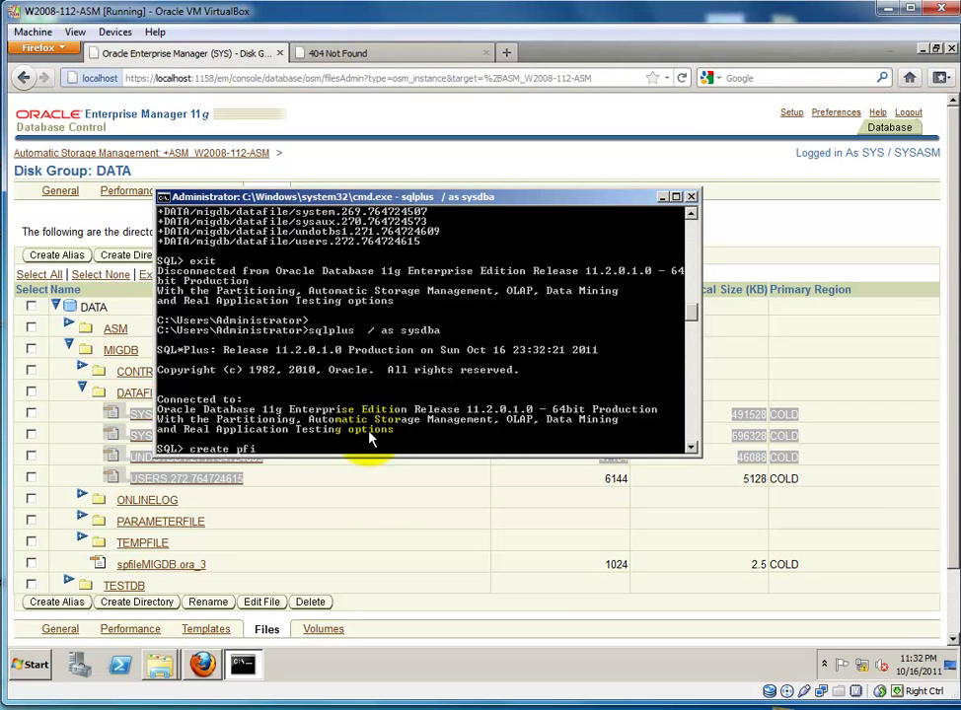
pyautogui.write("le=''C:\\pfile.ora' from spfile;")
pyautogui.press('Return')
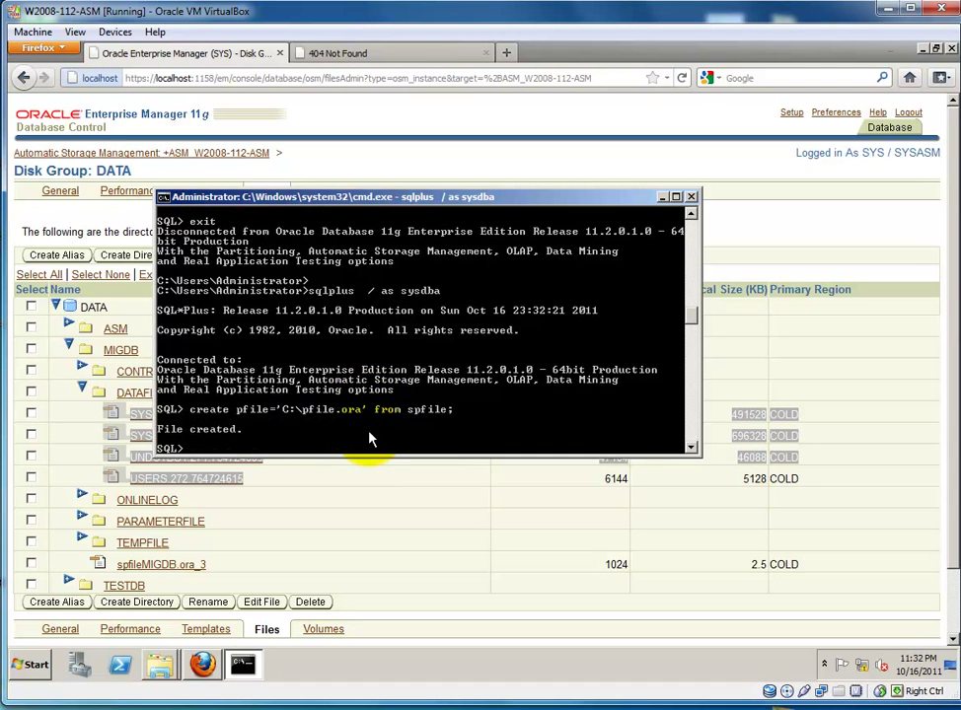
# Show the desktop, browse to Local Disk (C:), and open pfile.ora in Notepad
pyautogui.press('super+d')
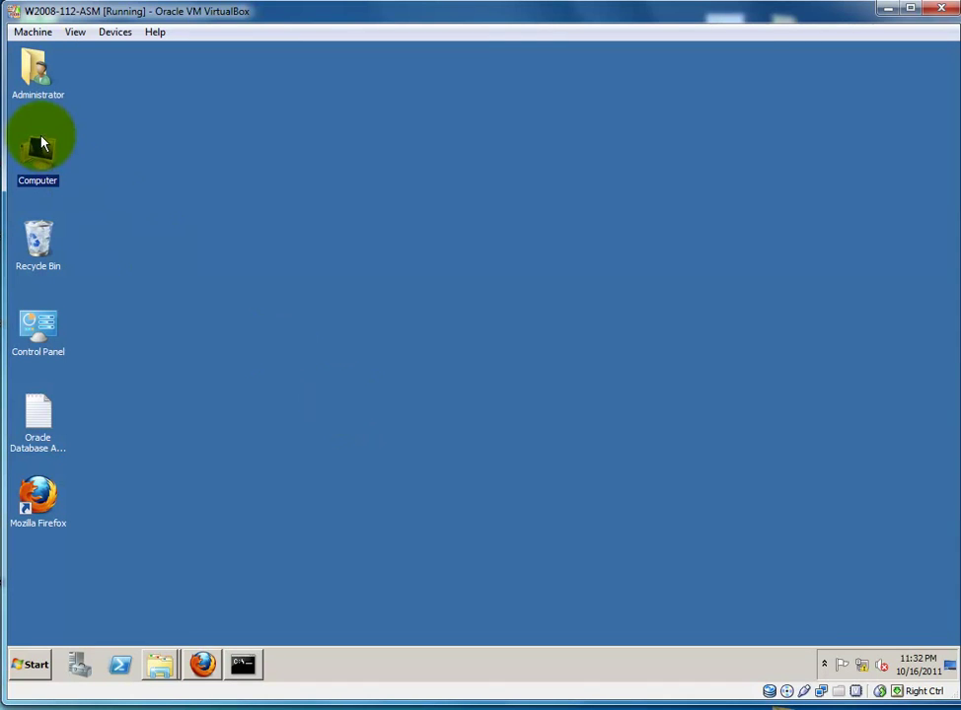
pyautogui.doubleClick(46, 160)
pyautogui.doubleClick(395, 244)
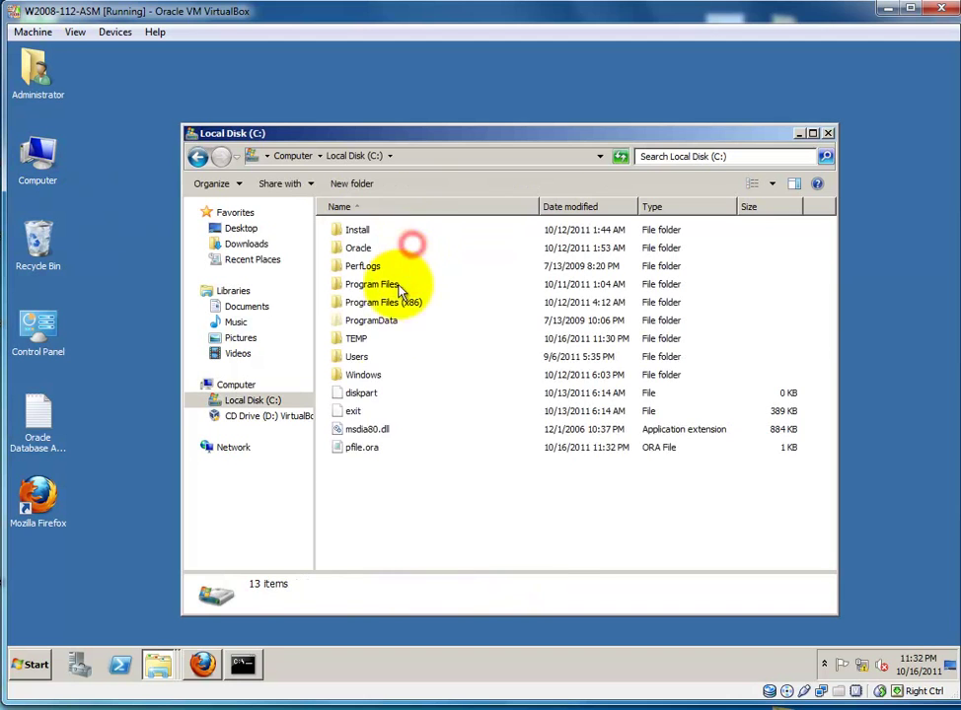
pyautogui.doubleClick(362, 450)
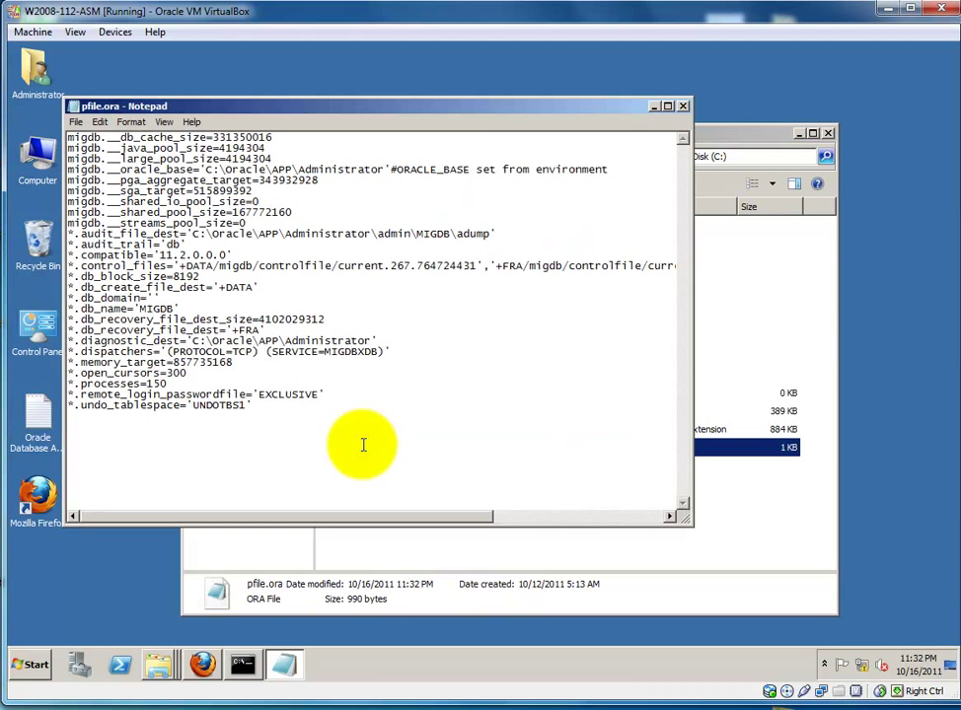
# Examine the db_create_file_dest, db_recovery_file_dest and control_files parameters in pfile.ora, then close the file
pyautogui.moveTo(67, 287); pyautogui.dragTo(286, 286)
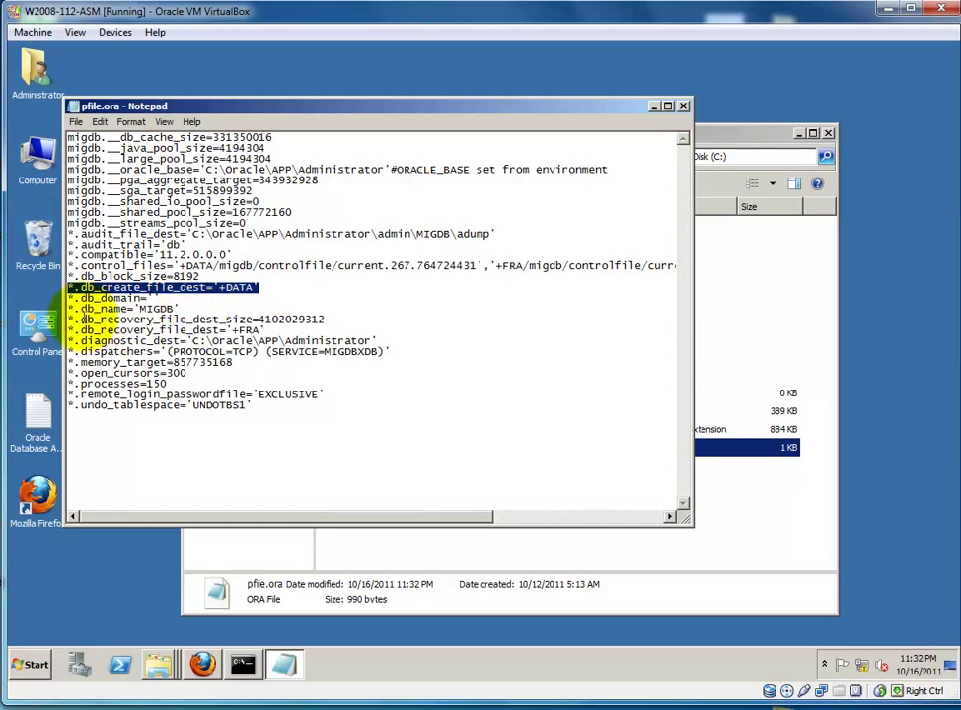
pyautogui.moveTo(69, 318); pyautogui.dragTo(347, 325)
pyautogui.moveTo(79, 329); pyautogui.dragTo(38, 334)
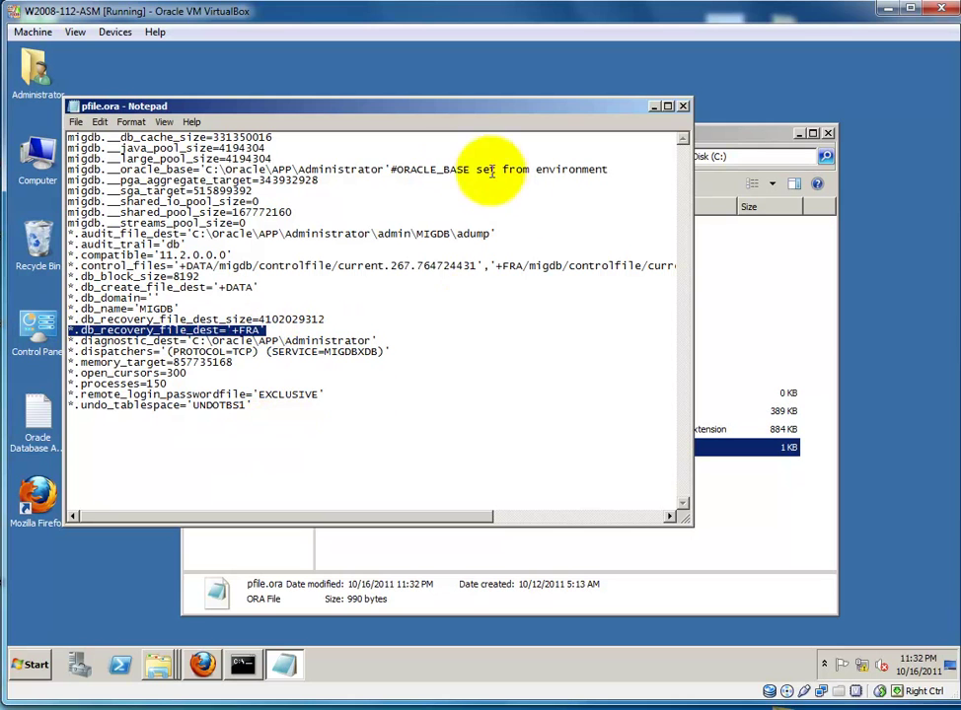
pyautogui.moveTo(67, 148); pyautogui.dragTo(100, 164)
pyautogui.click(360, 265)
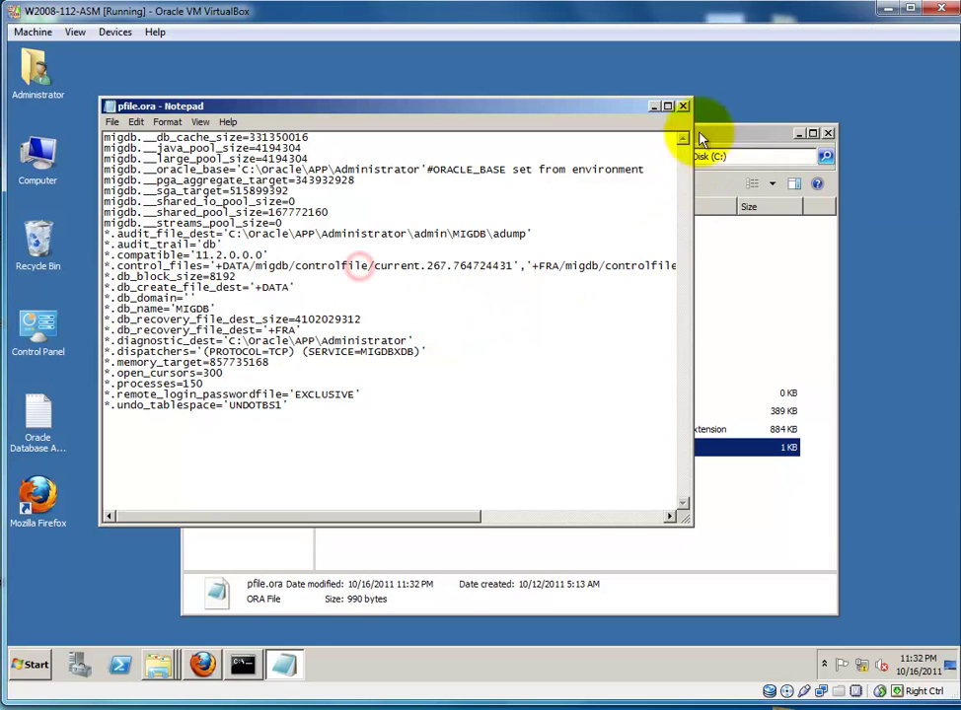
pyautogui.click(682, 106)
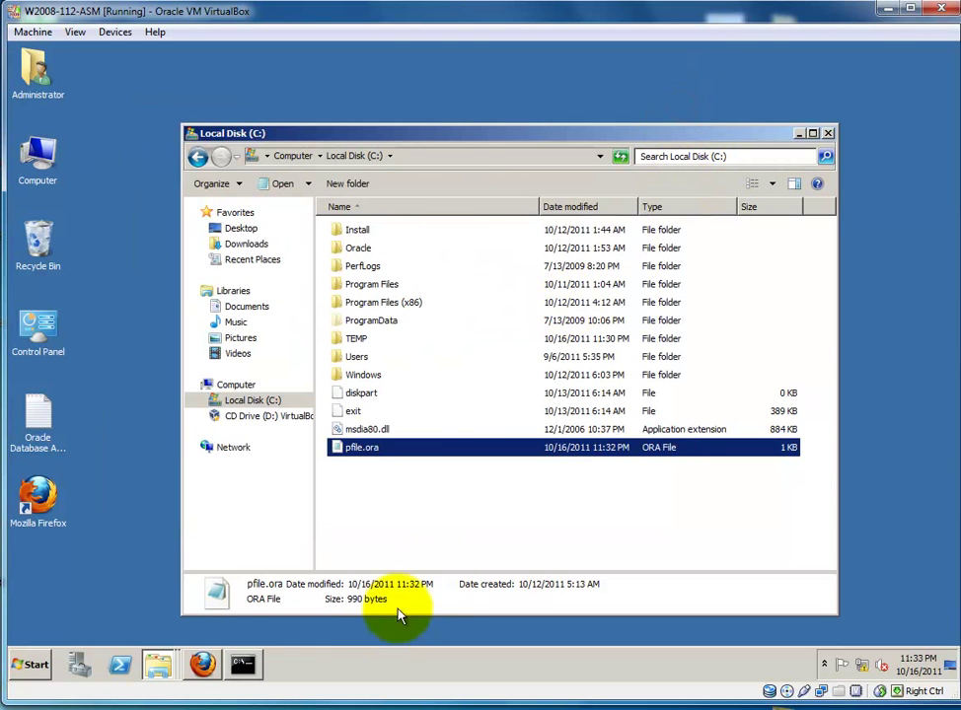
# Exit SQL*Plus in the command prompt and switch back to Enterprise Manager in Firefox
pyautogui.click(243, 667)
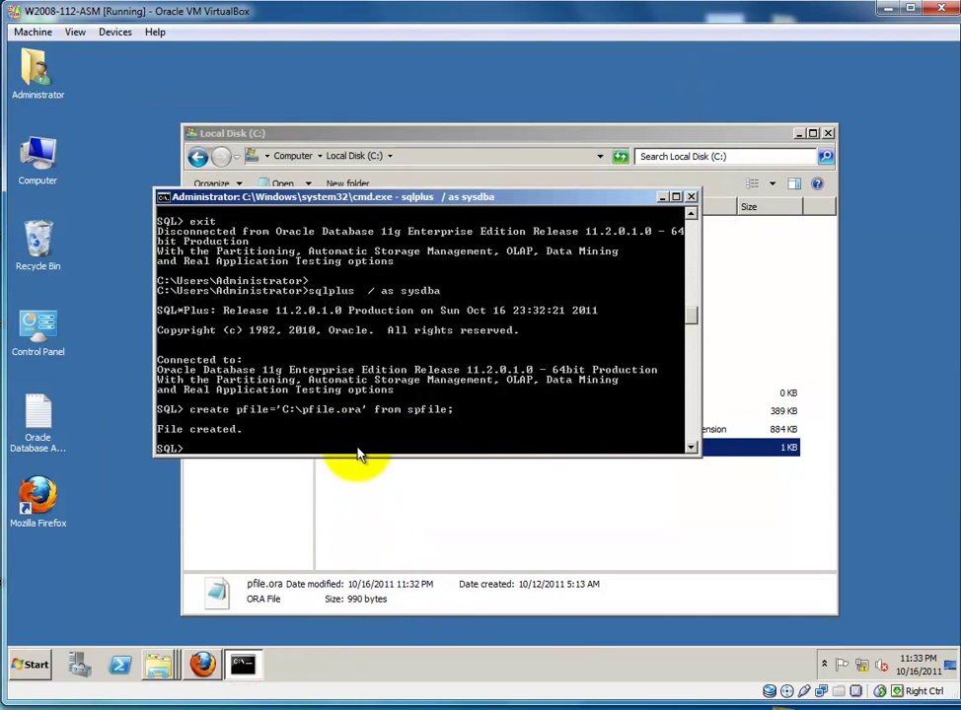
pyautogui.write('exit')
pyautogui.press('Return')
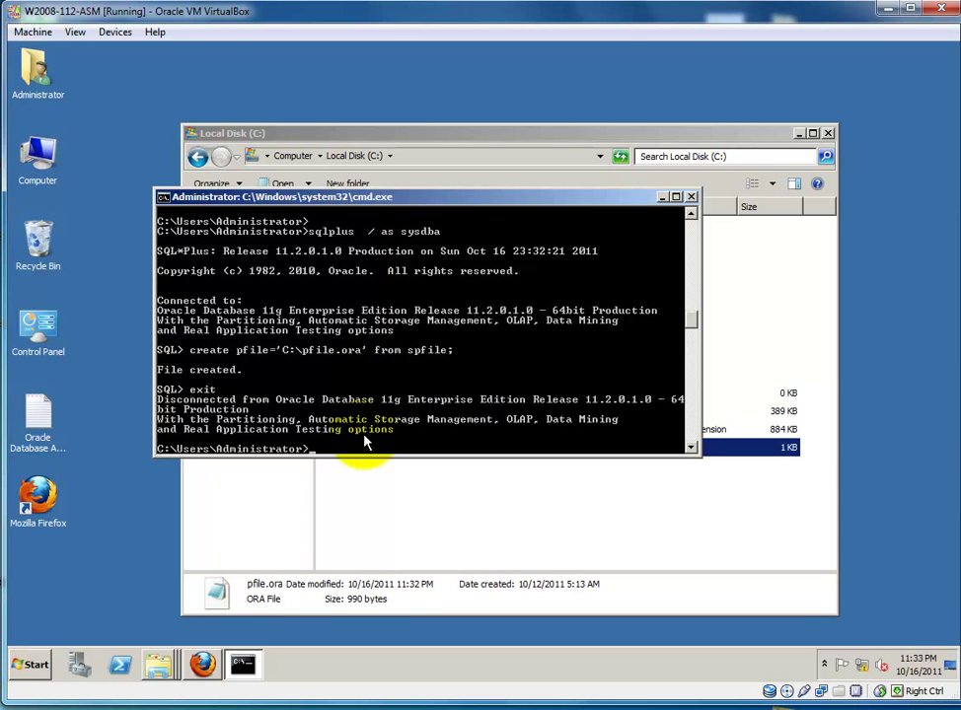
pyautogui.click(202, 664)
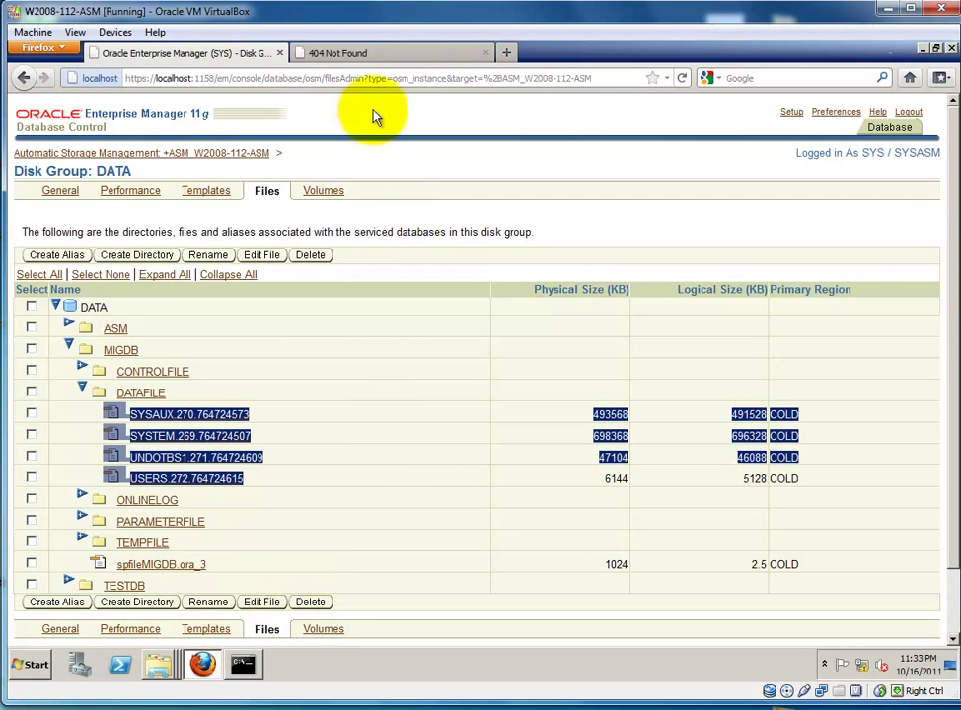